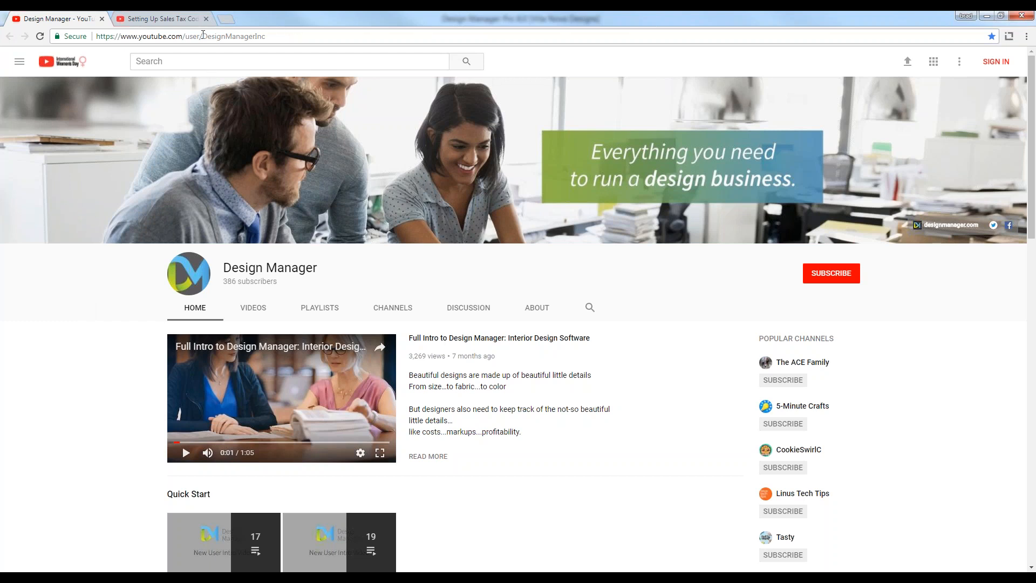
Step: Look through the Design Manager YouTube channel's tutorial and webinar playlists, view the Setting Up Sales Tax Codes video page, and close the browser
double_click(203, 34)
left_click(93, 402)
scroll(47, 352, "down", 2)
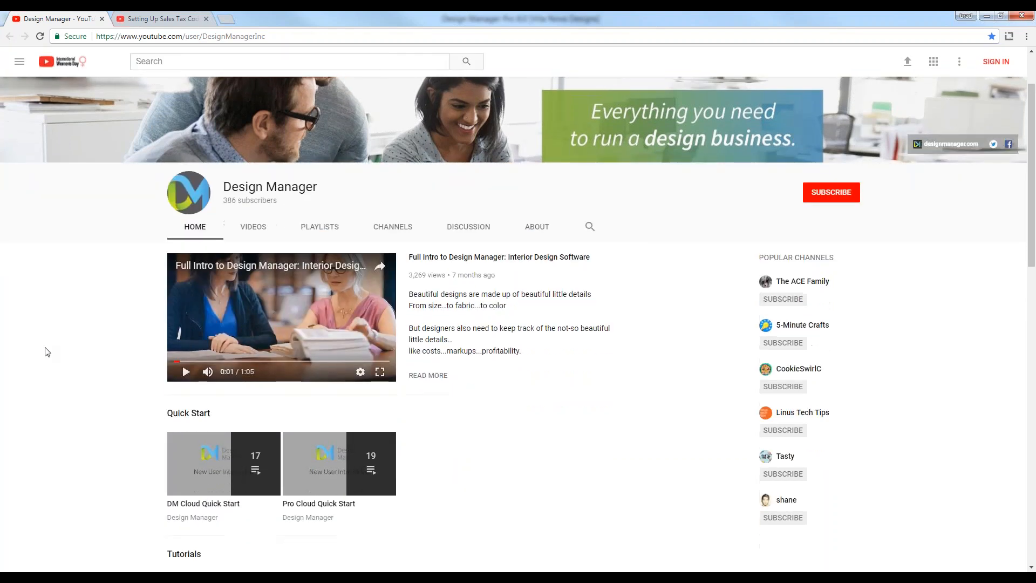
scroll(47, 352, "down", 6)
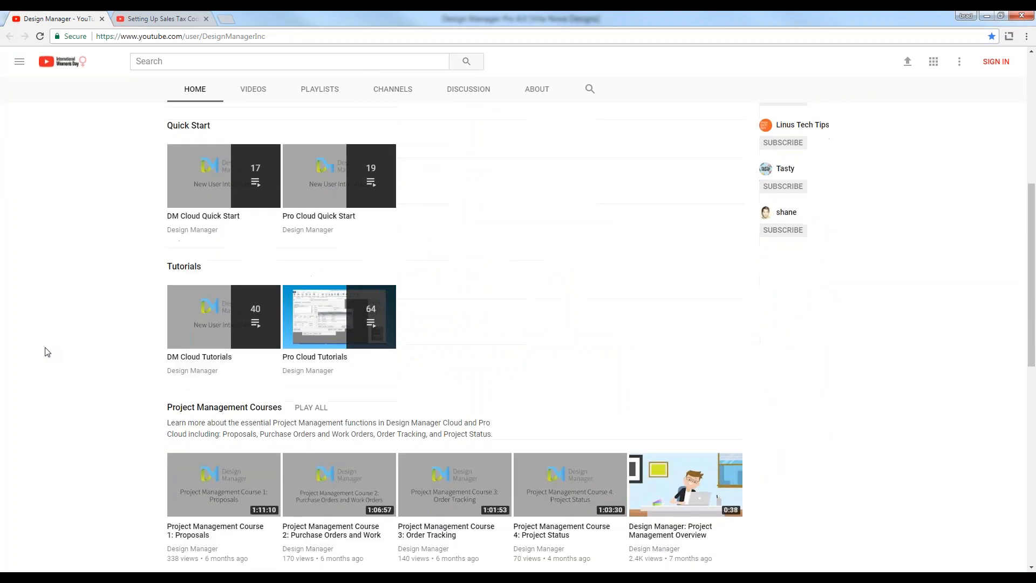
scroll(125, 285, "down", 3)
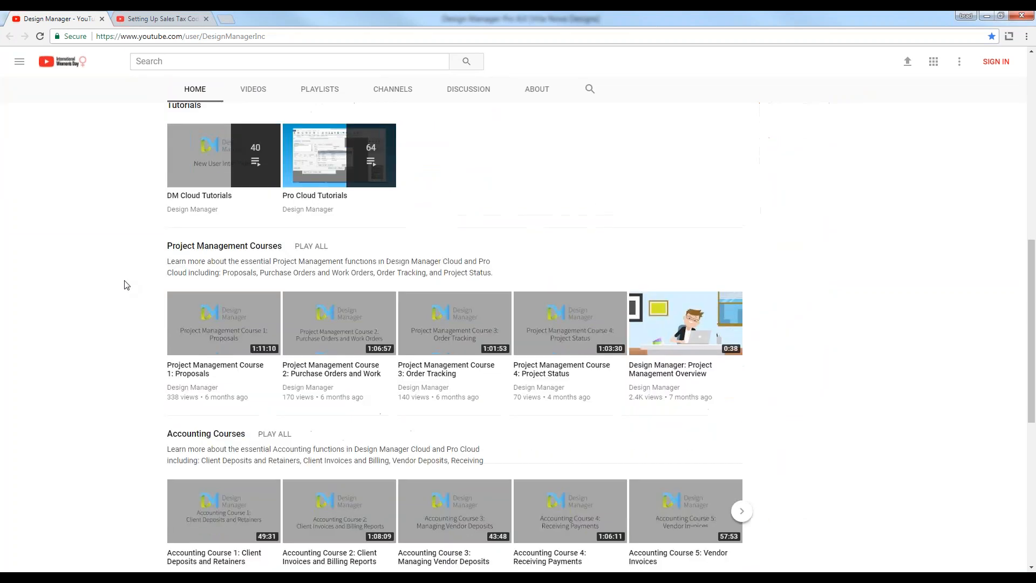
scroll(125, 285, "down", 5)
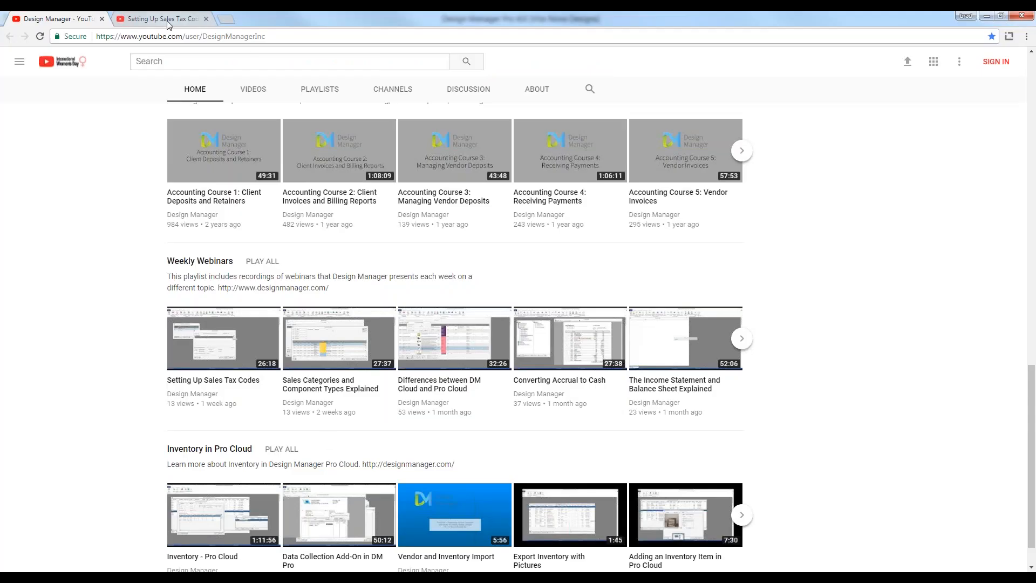
left_click(168, 20)
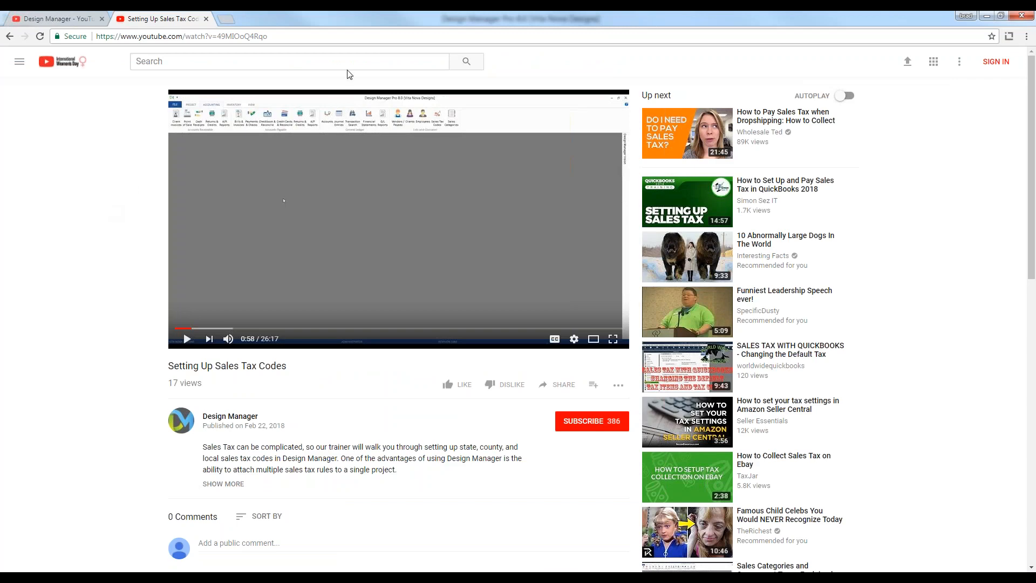
left_click(1025, 15)
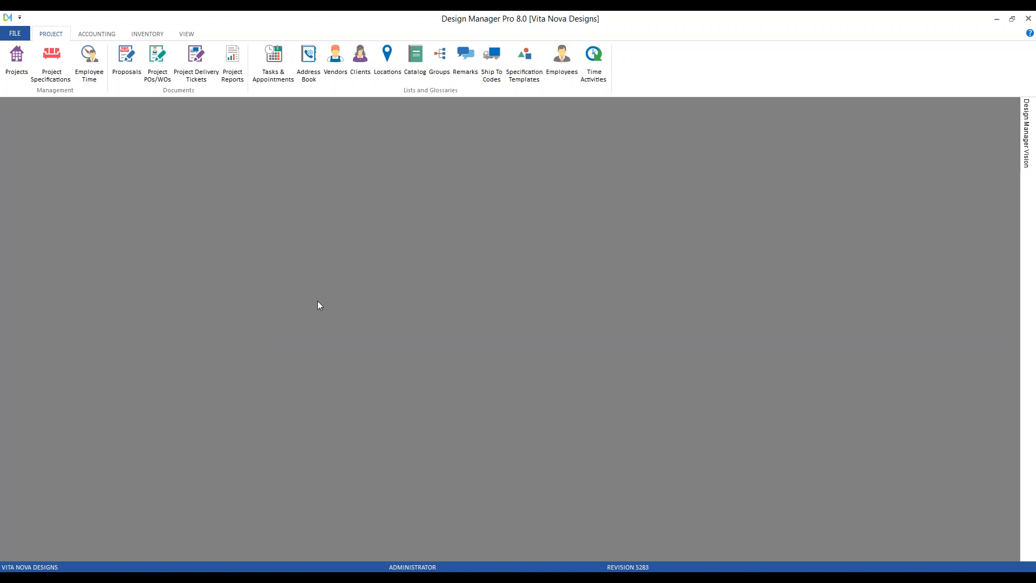
Step: Review the New Jersey, PA and Florida sales tax liability accounts in Design Manager Pro's Account Glossary, and close the glossary
left_click(101, 34)
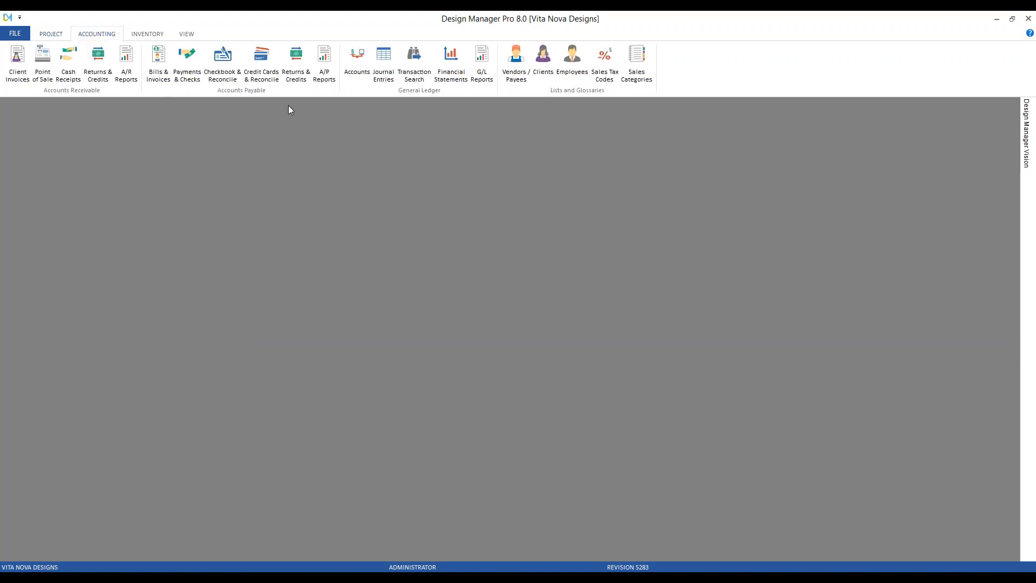
left_click(347, 63)
left_click_drag(187, 173, 163, 140)
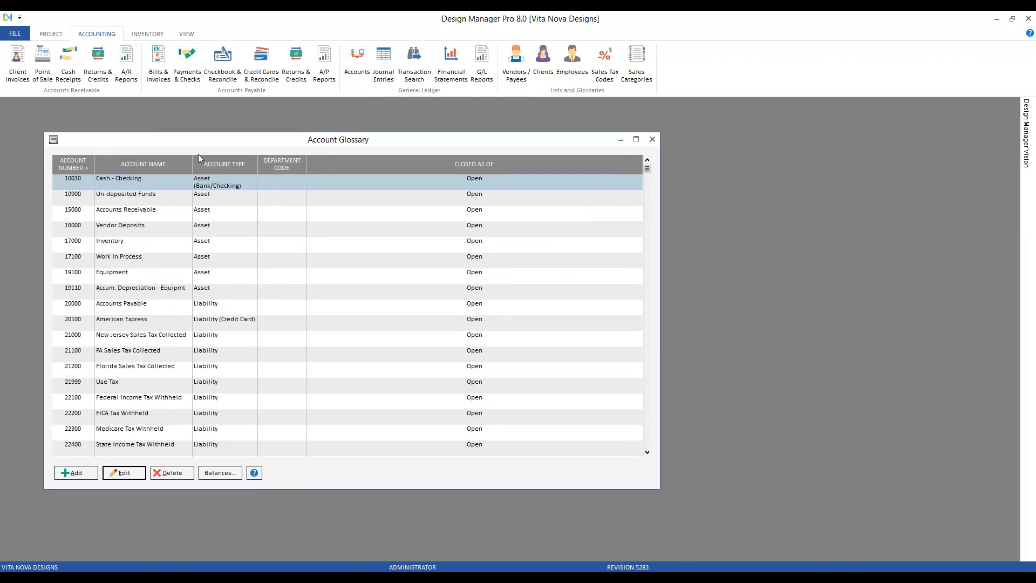
left_click(212, 339)
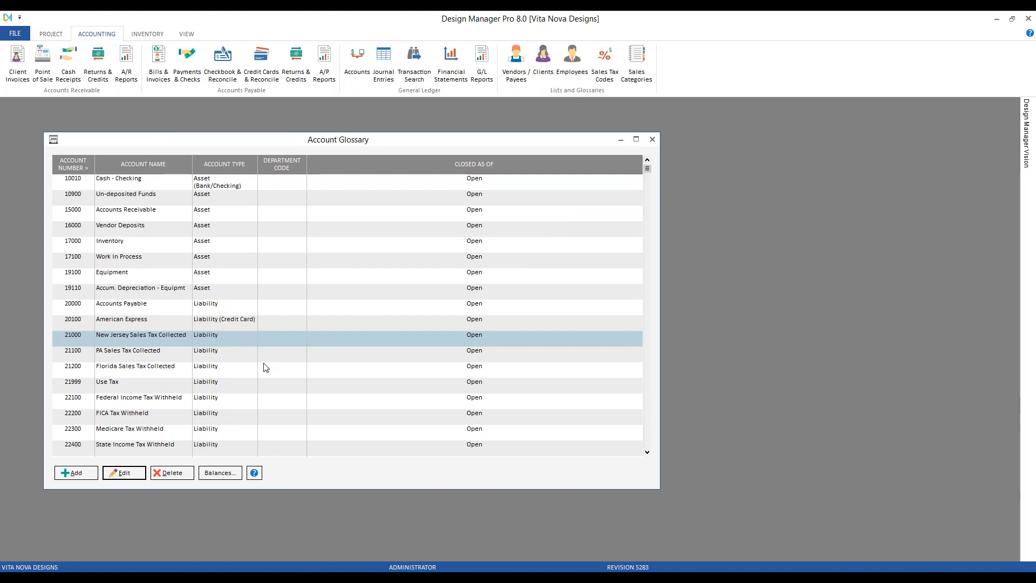
left_click(232, 338)
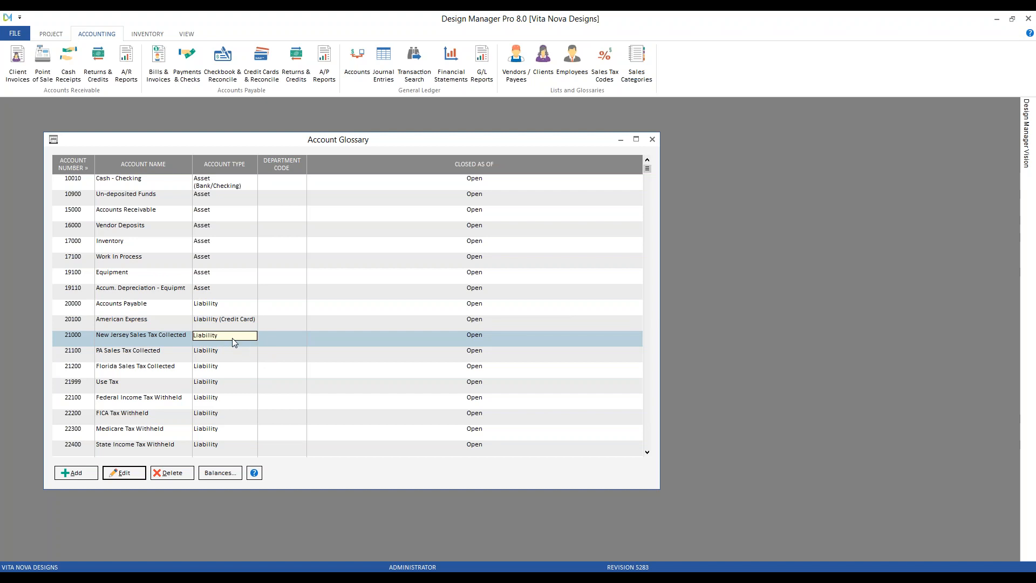
left_click(158, 358)
left_click(160, 367)
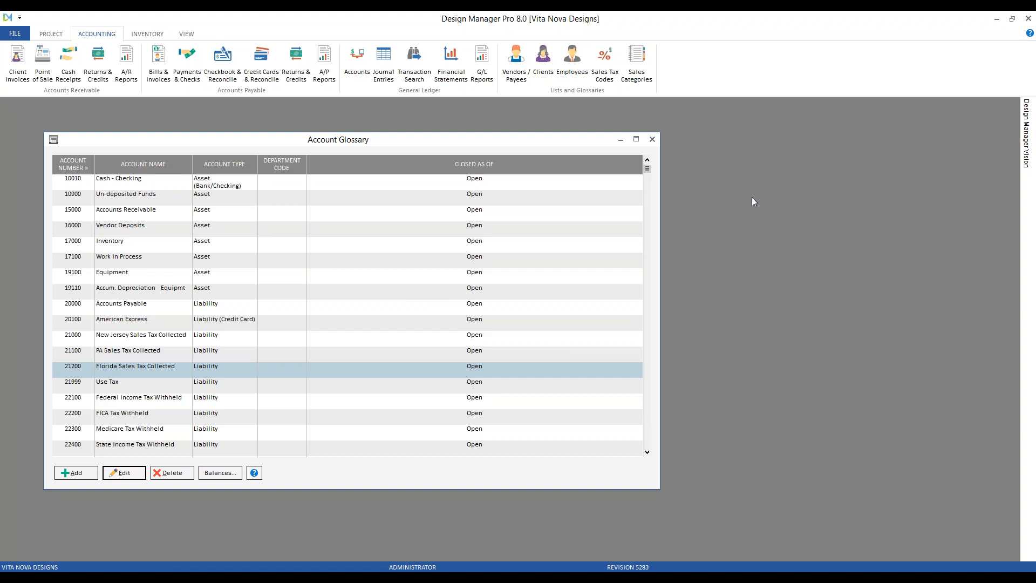
left_click(650, 140)
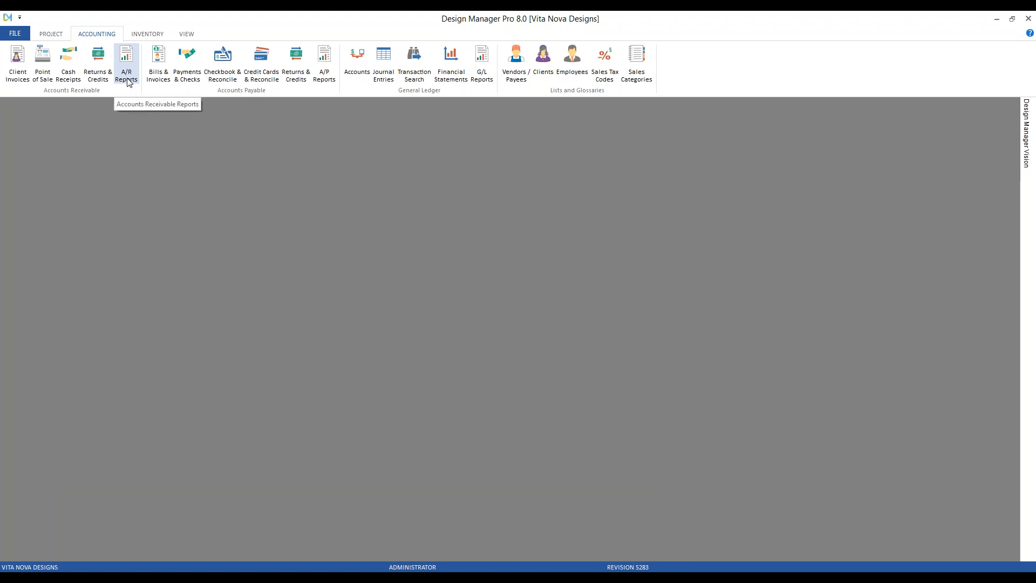
Step: Preview the favorite Sales Tax report for 3/1/18 through 3/31/2018 at 150% zoom in an enlarged preview window
left_click(130, 60)
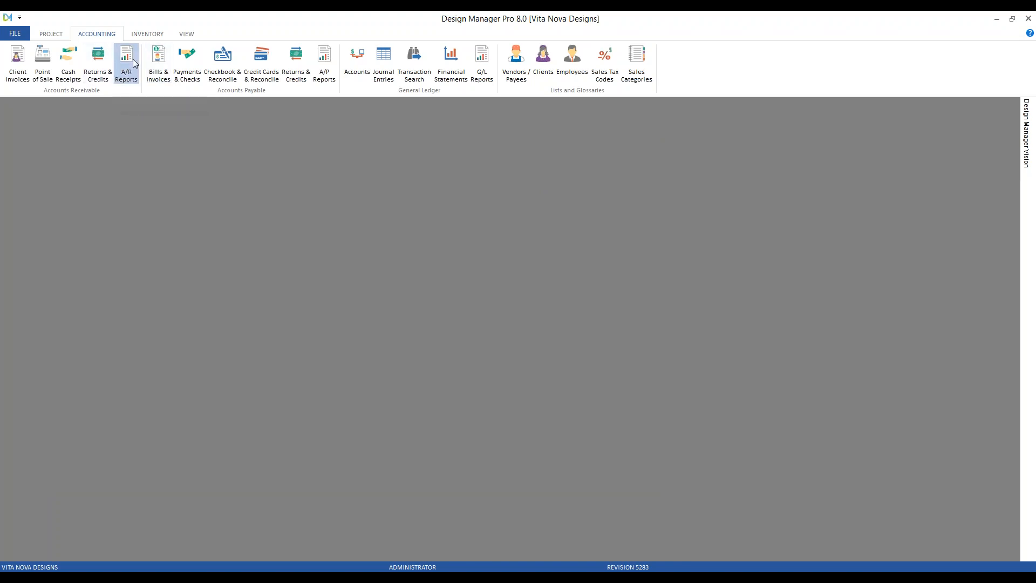
left_click(134, 360)
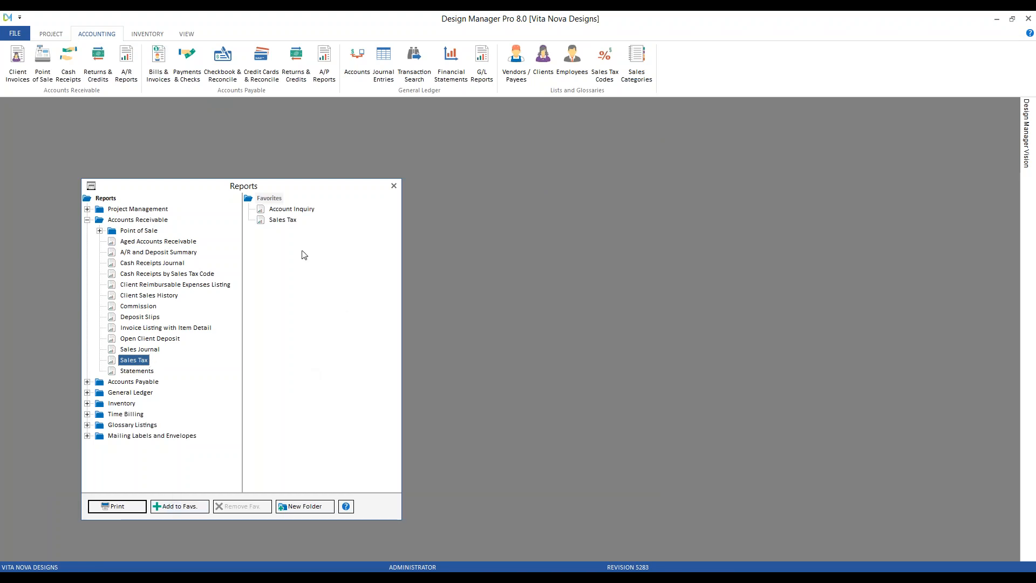
left_click(283, 220)
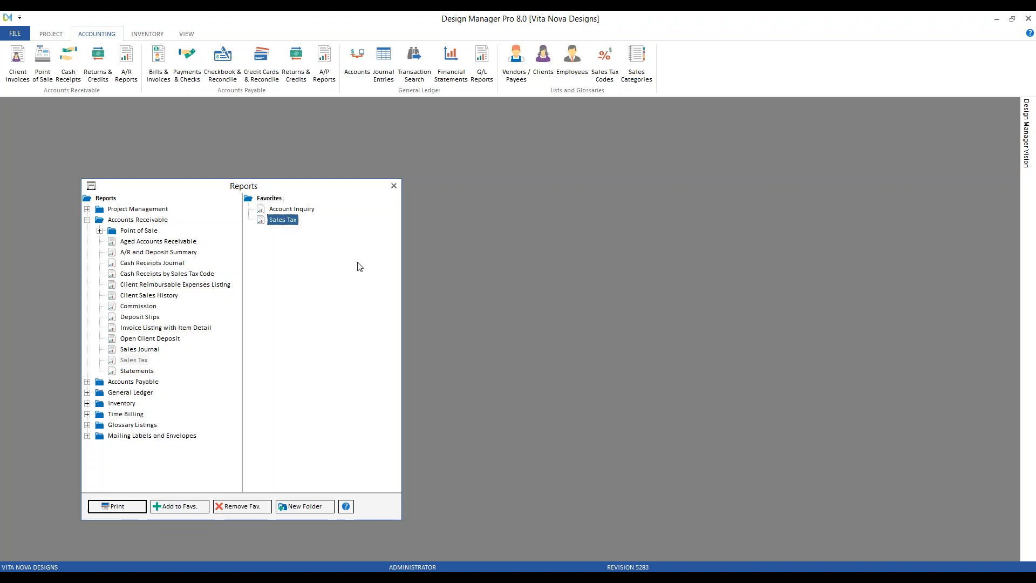
double_click(291, 222)
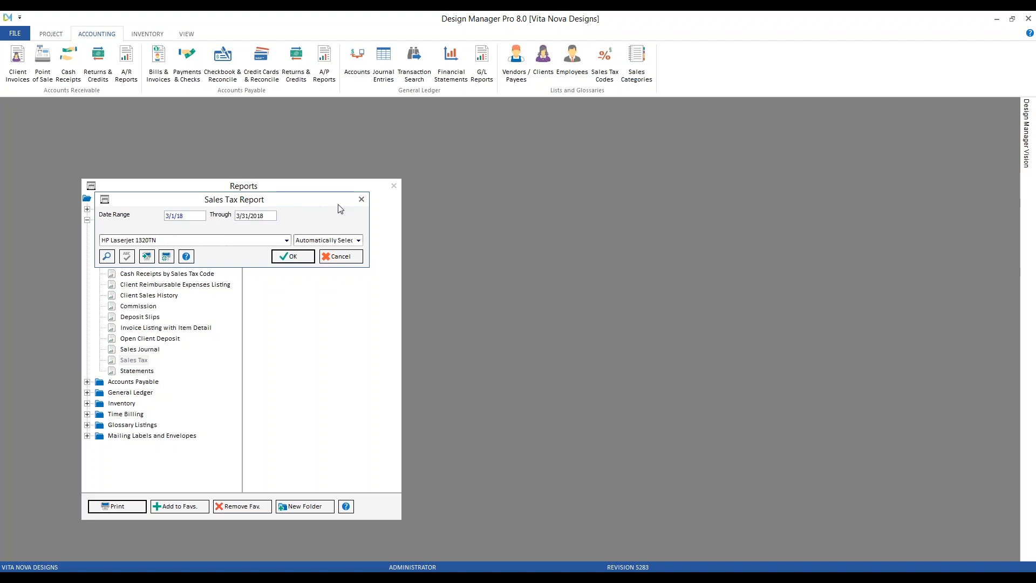
left_click(291, 256)
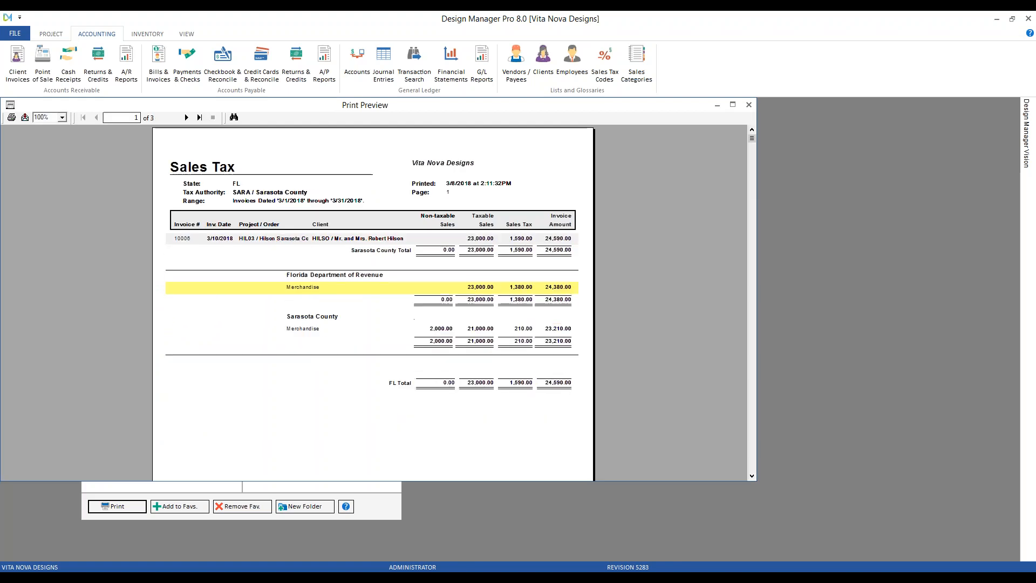
left_click(62, 117)
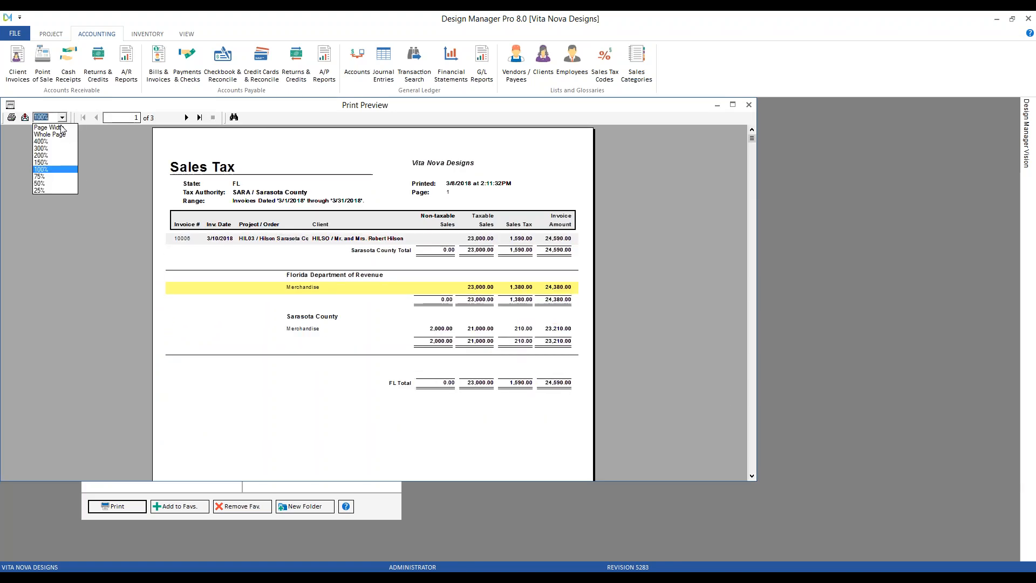
left_click(54, 162)
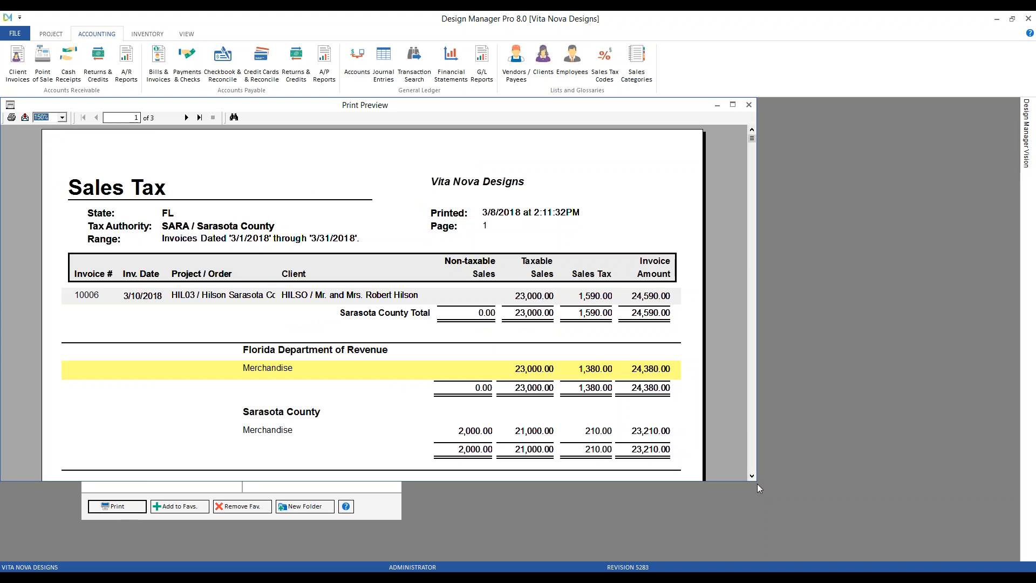
left_click_drag(756, 486, 772, 540)
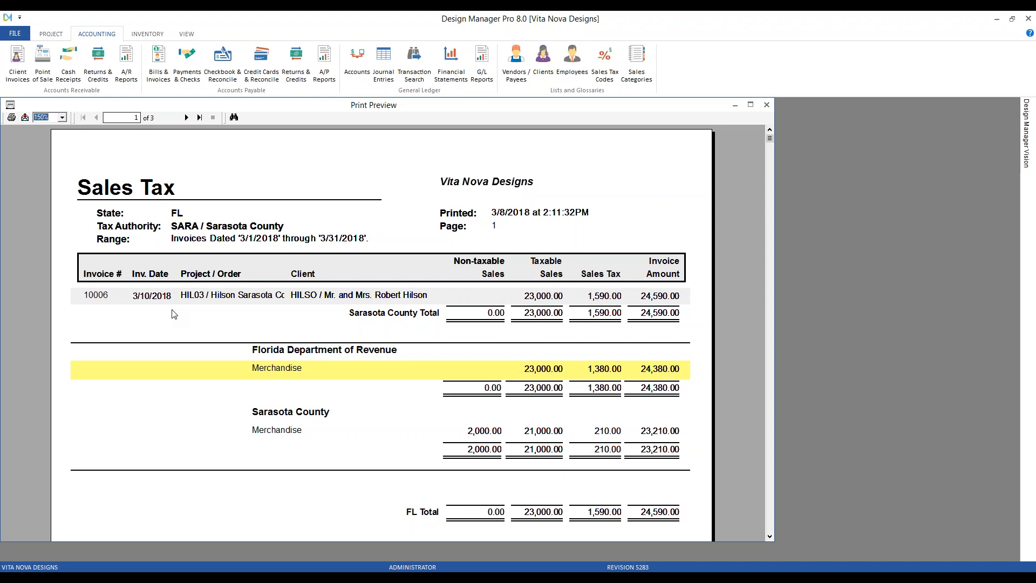
Step: Examine the sales tax by tax authority on all three report pages, minimize the preview, and close the reports list
left_click(204, 227)
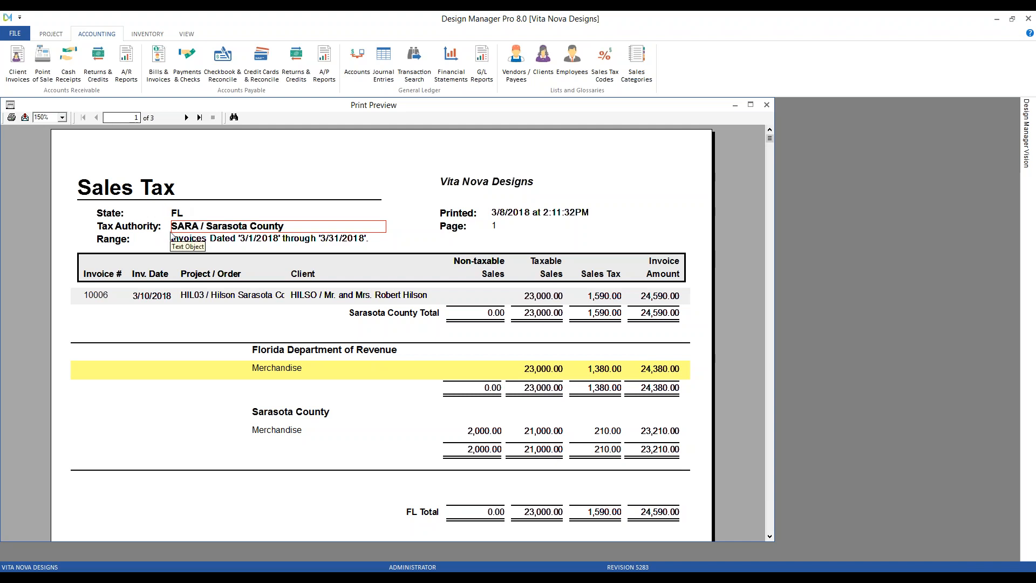
left_click(187, 118)
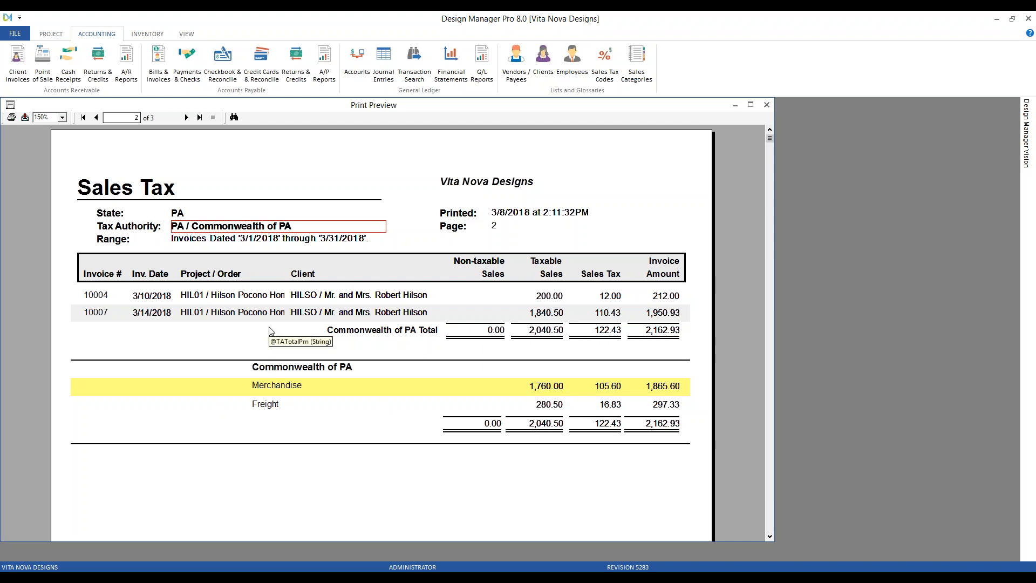
left_click(186, 117)
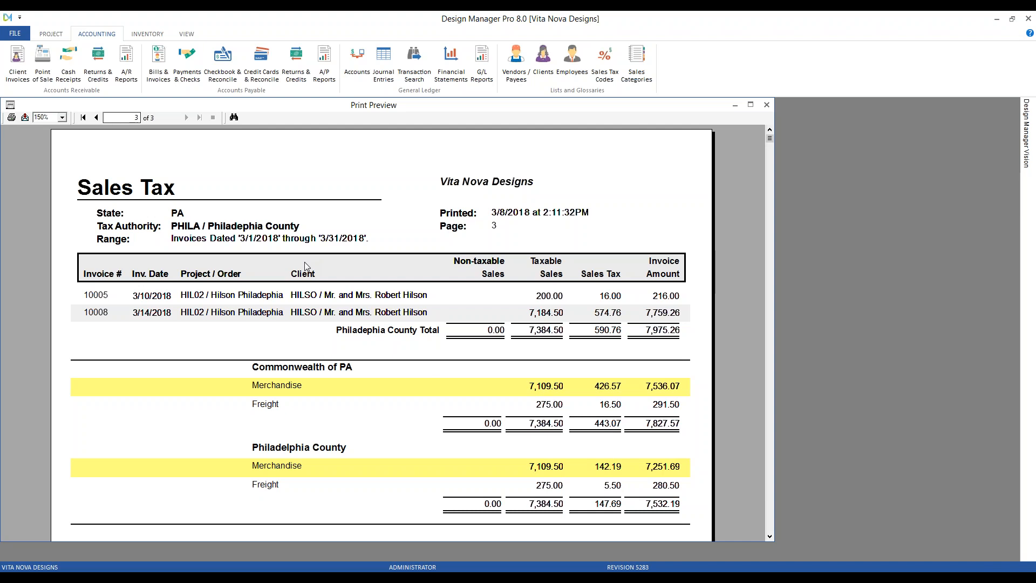
left_click(84, 117)
left_click(735, 105)
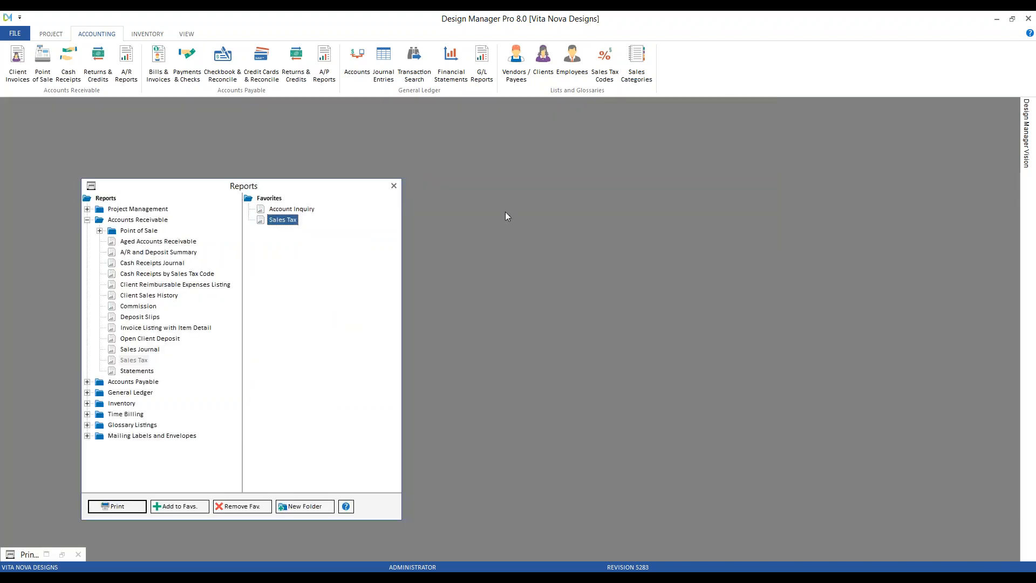
left_click(394, 185)
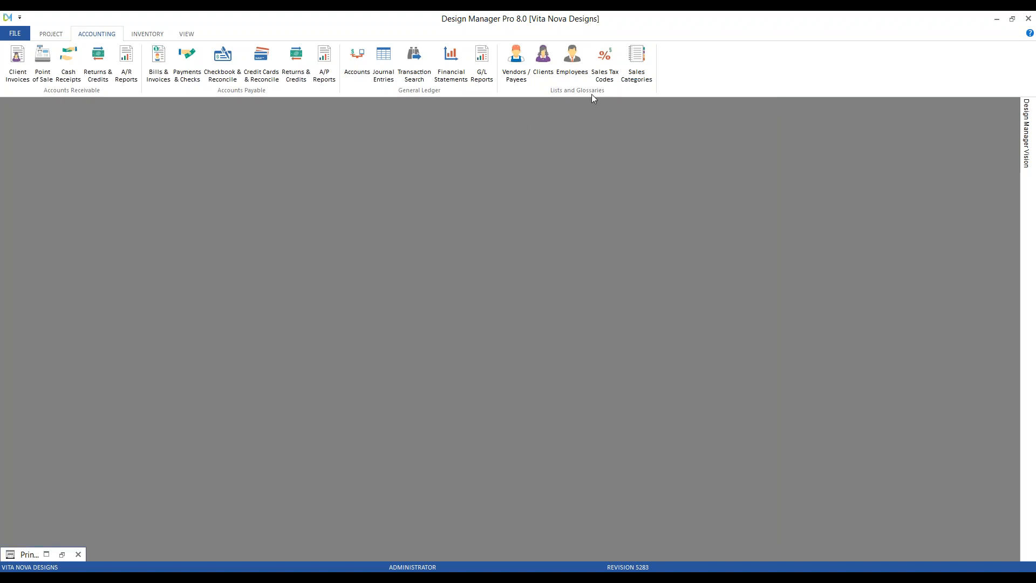
Step: Filter the Vendor Glossary to vendors whose type starts with T and examine the listed tax vendors
left_click(517, 70)
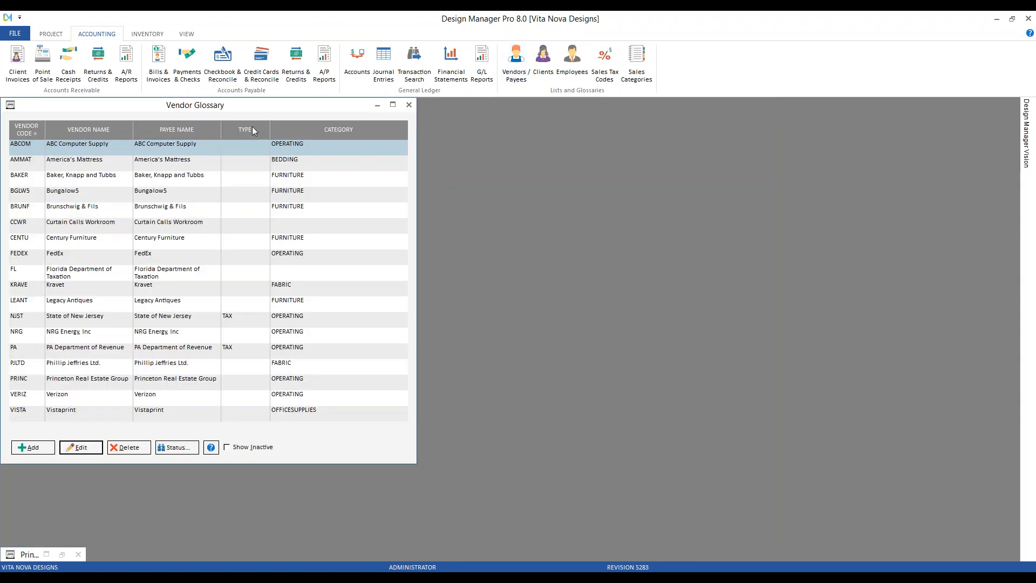
left_click(251, 130)
type("T")
left_click(171, 171)
left_click(169, 159)
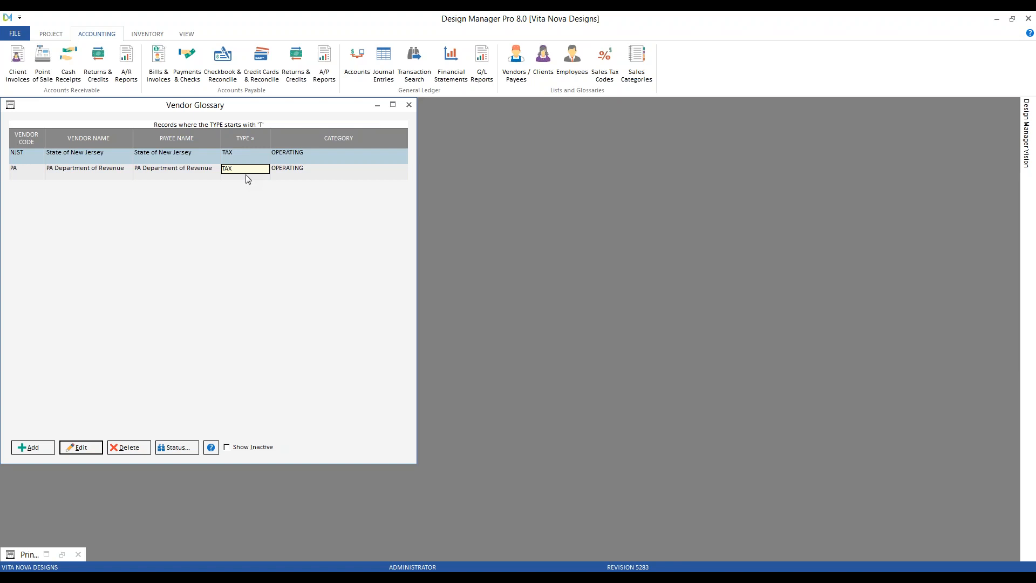
Step: Check the PA Department of Revenue vendor's general information and its default expense account, and close the record without changes
left_click(192, 174)
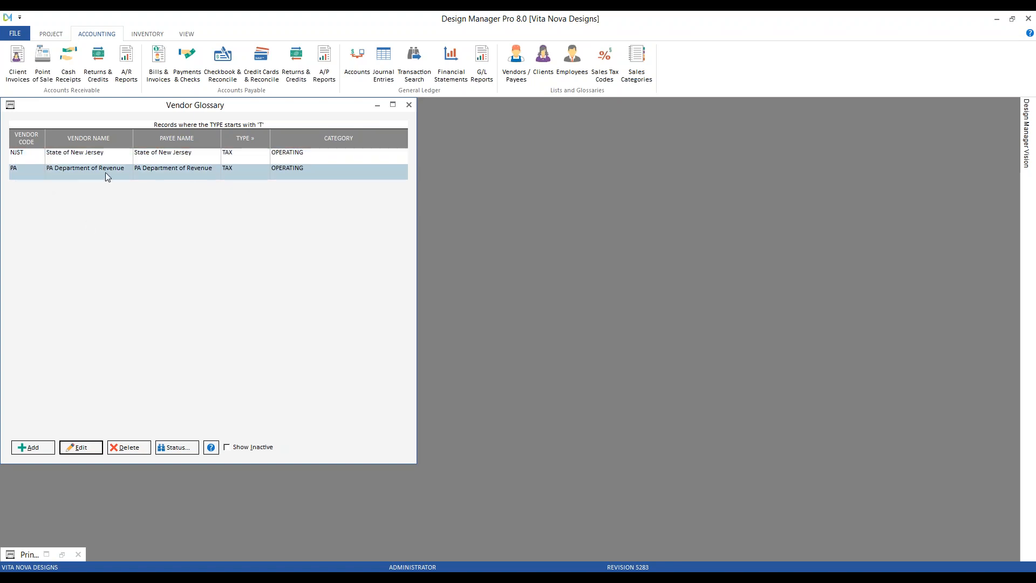
left_click(80, 448)
left_click_drag(211, 243, 190, 186)
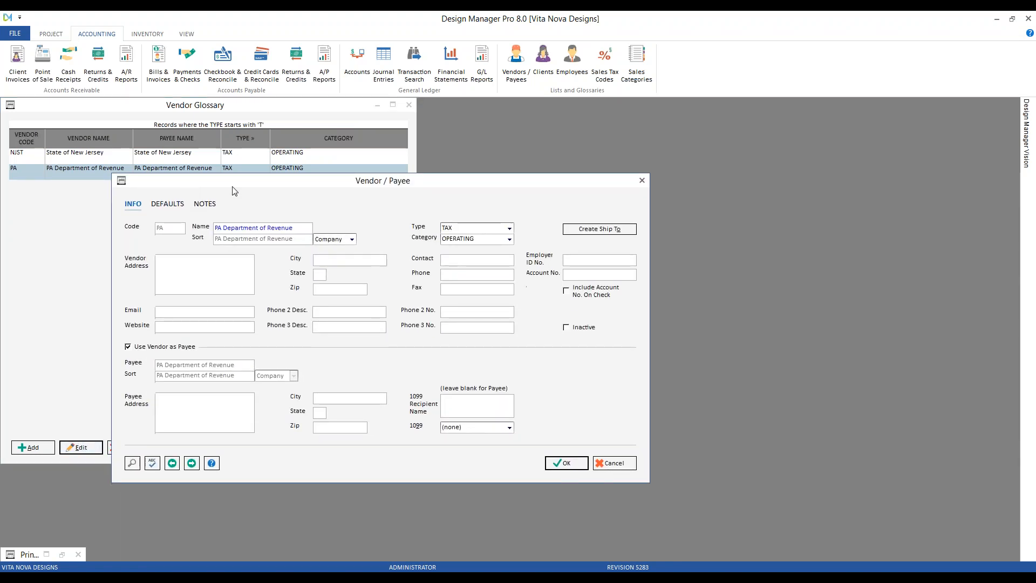
left_click(178, 204)
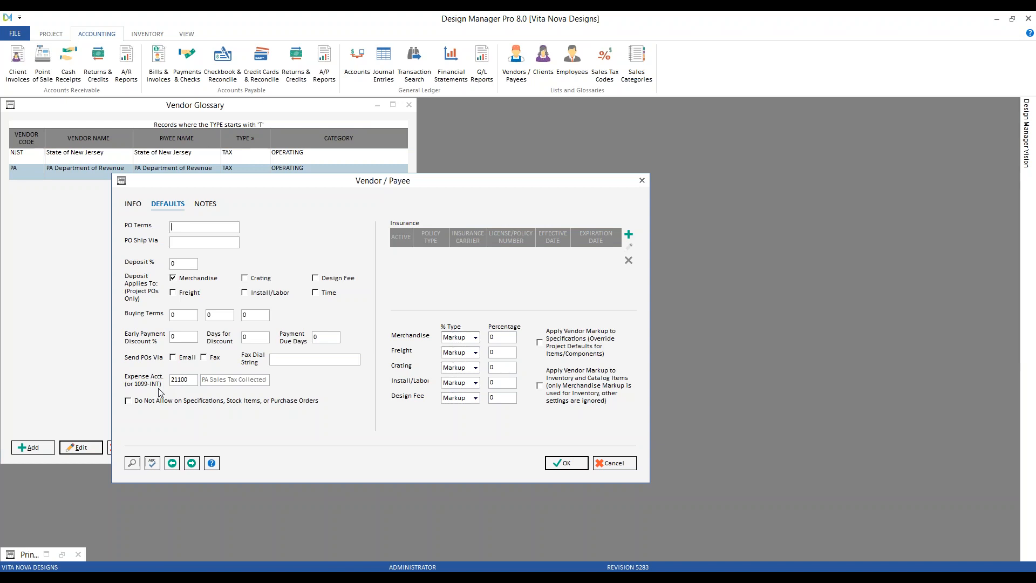
left_click(610, 463)
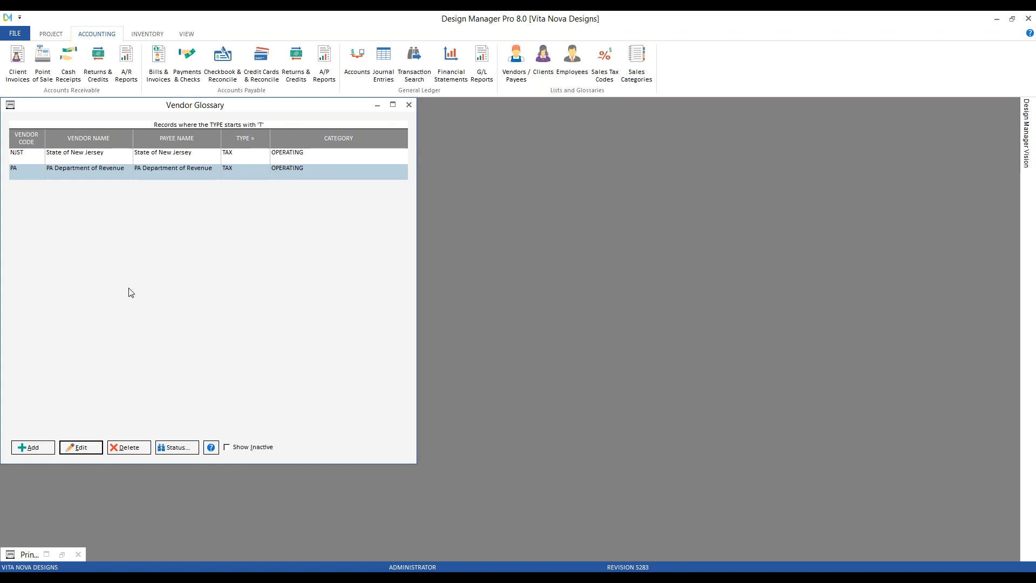
Step: Add a vendor with code FLDR and the name Florida Dept. of Revenue
left_click(29, 447)
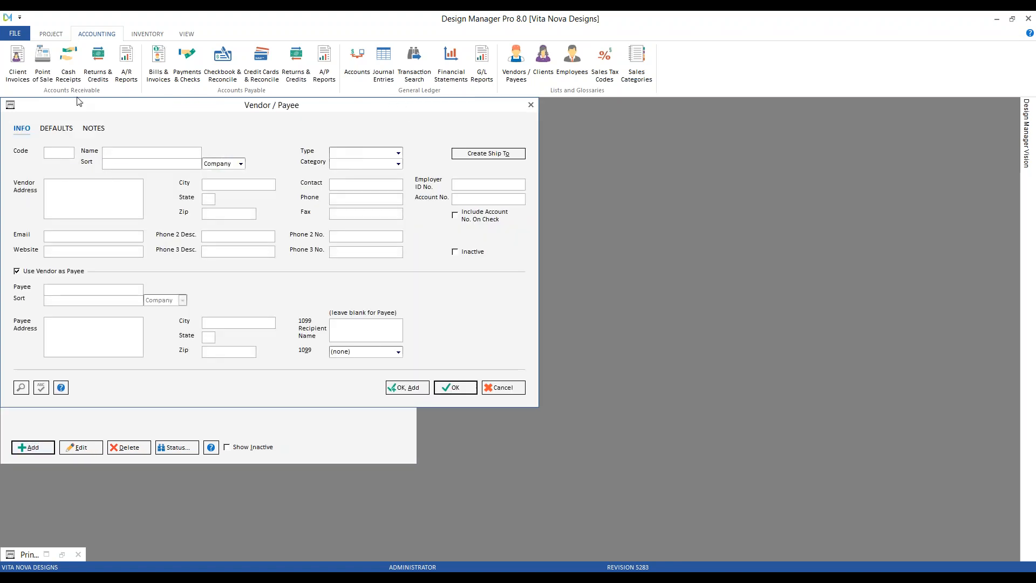
left_click_drag(82, 110, 187, 172)
type("FLDR")
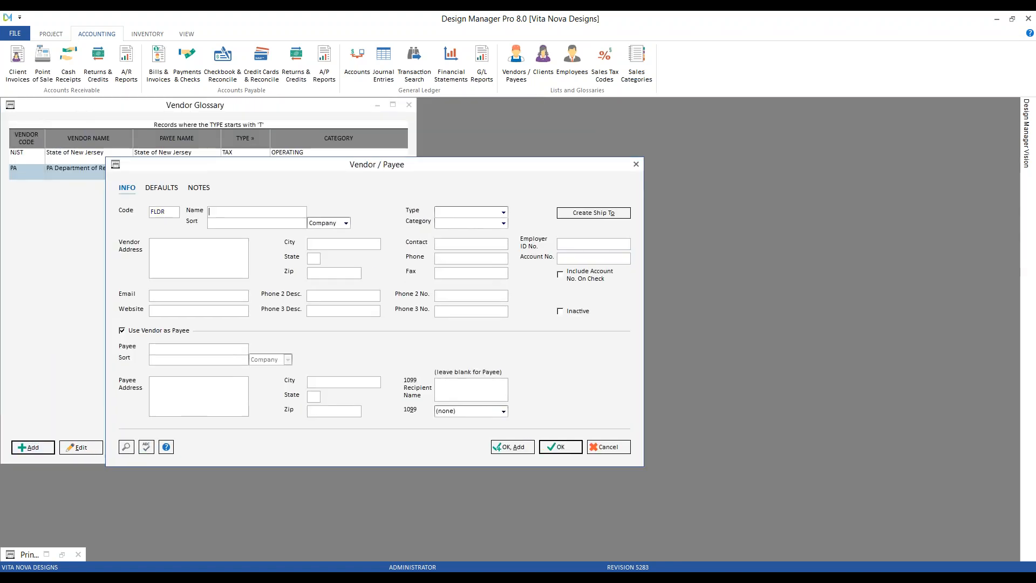
type("Florida Dep")
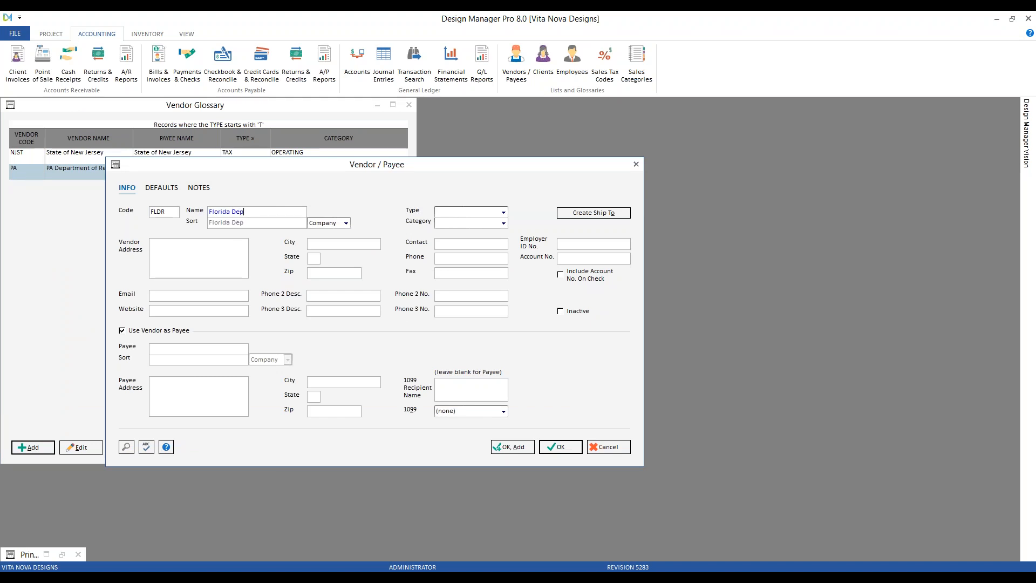
type("t. of Revenue")
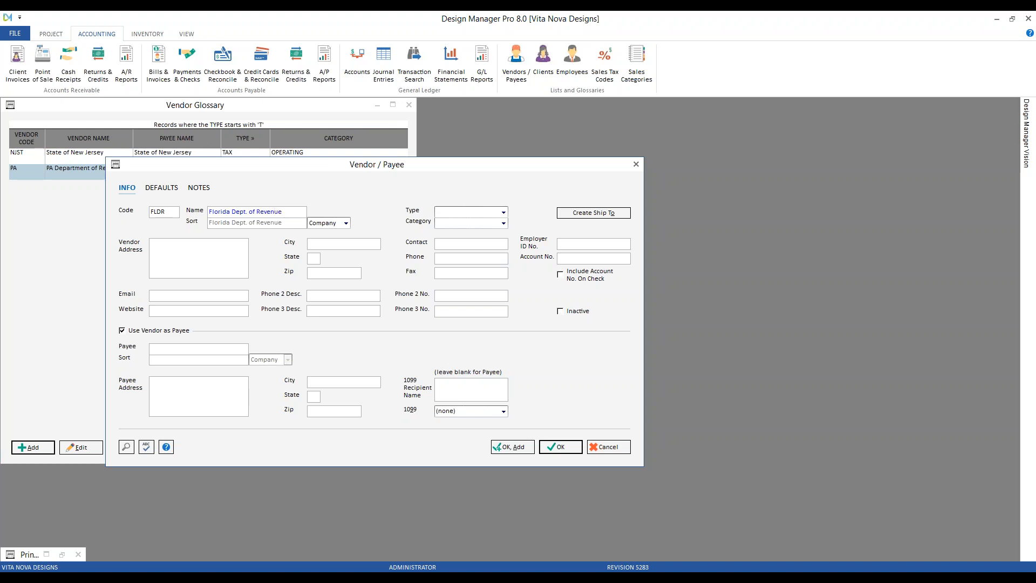
Step: Set the new Florida vendor's default expense account to Florida Sales Tax Collected
left_click(168, 189)
left_click(183, 363)
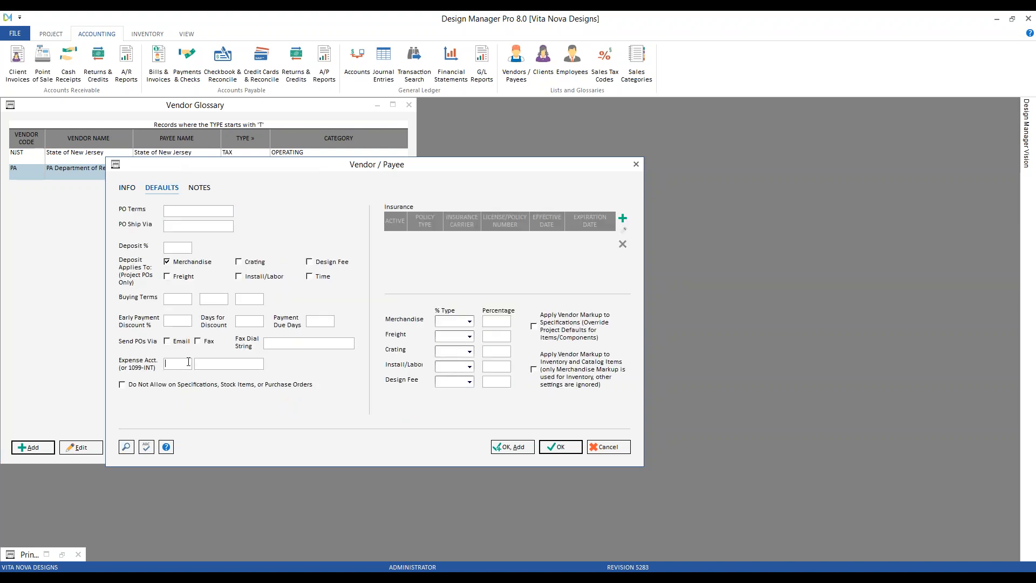
left_click(127, 447)
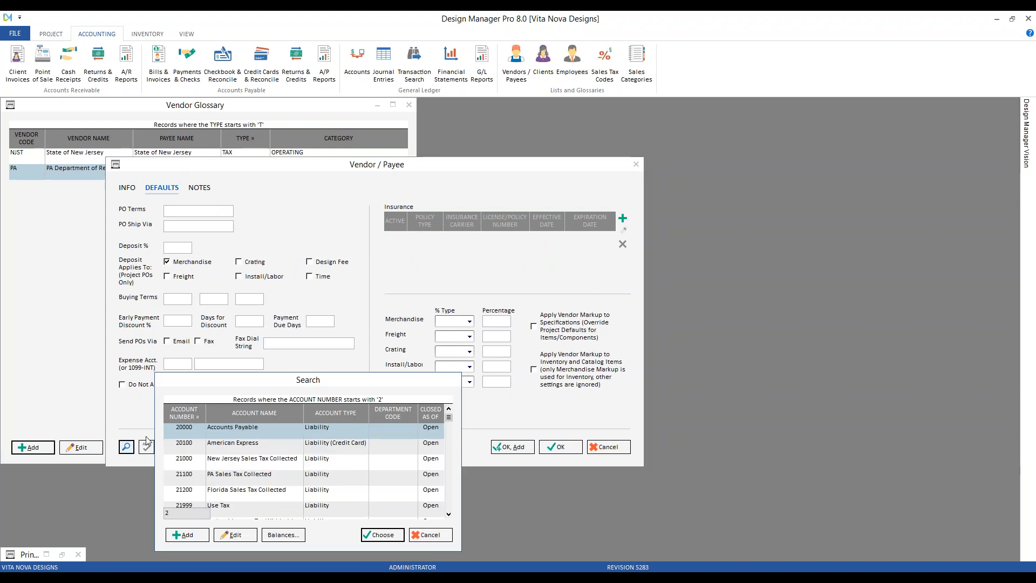
left_click(275, 492)
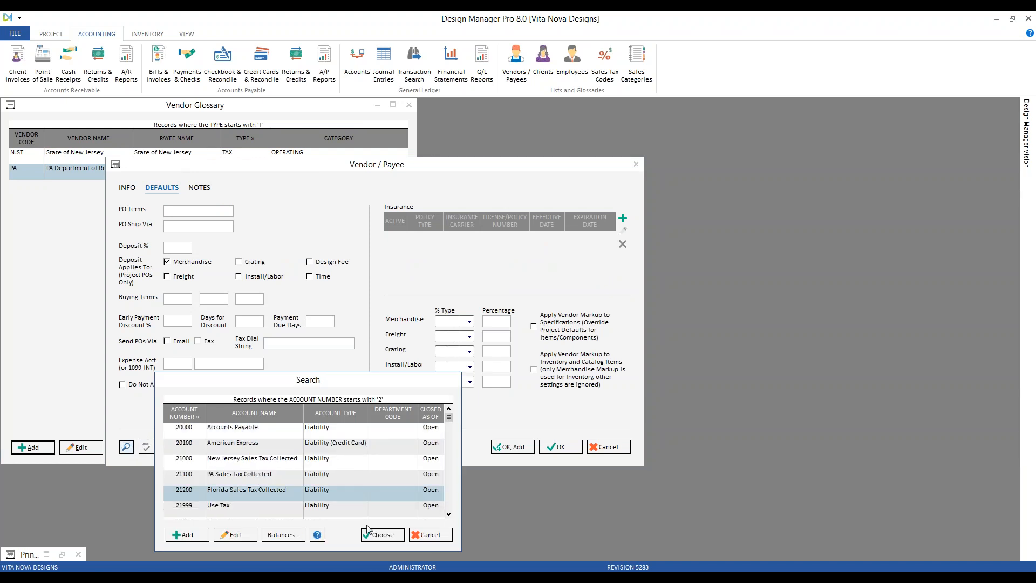
left_click(395, 537)
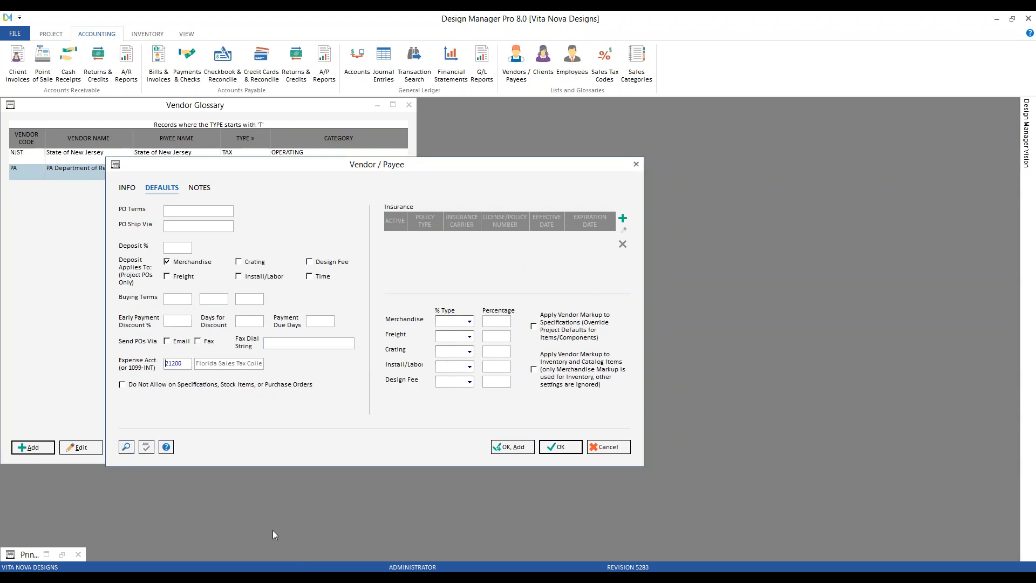
Step: Give the Florida vendor the type TAX and the category OPERATING, and save the record
left_click(126, 187)
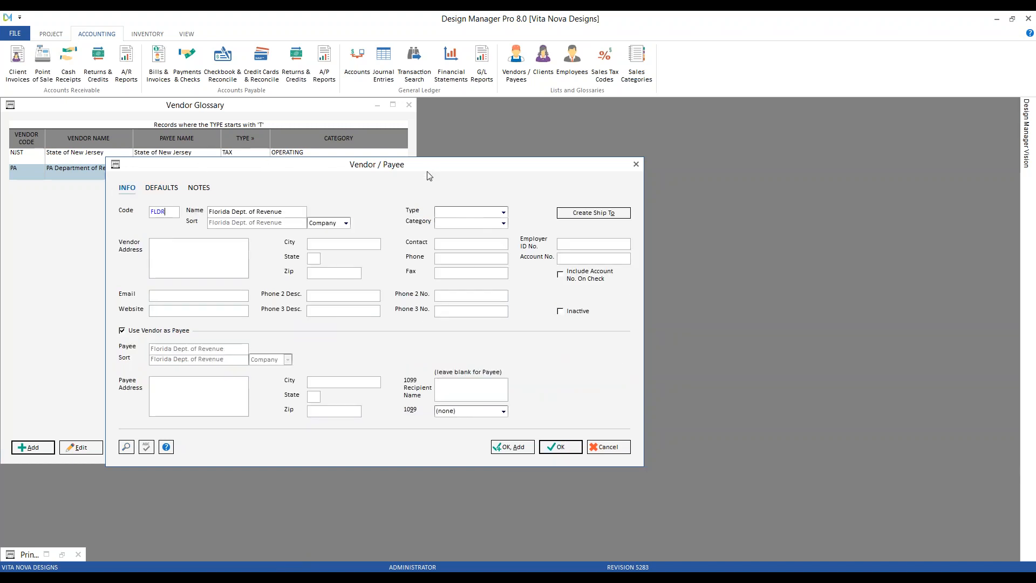
left_click_drag(432, 172, 431, 196)
left_click(501, 236)
left_click(479, 247)
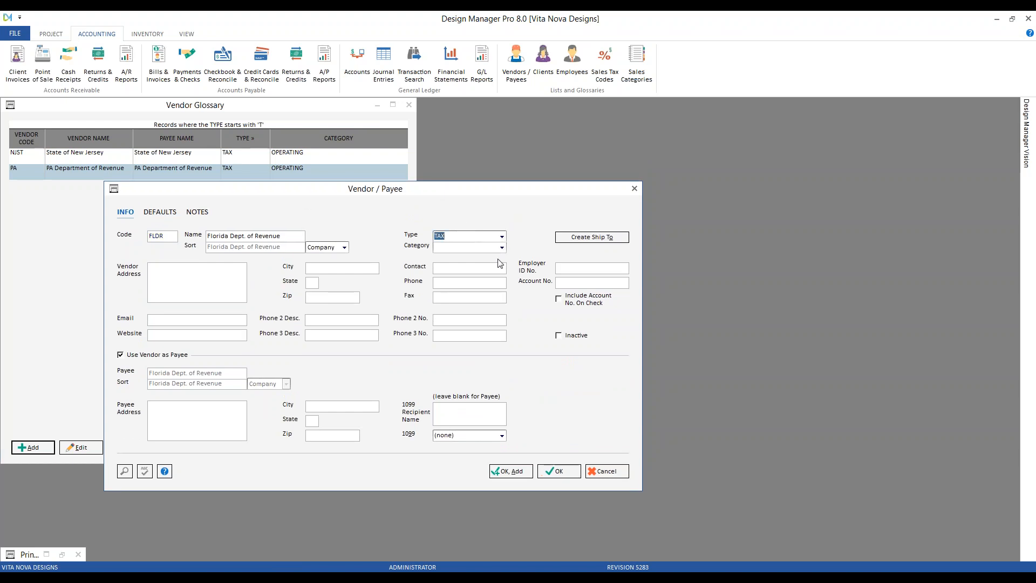
left_click(501, 247)
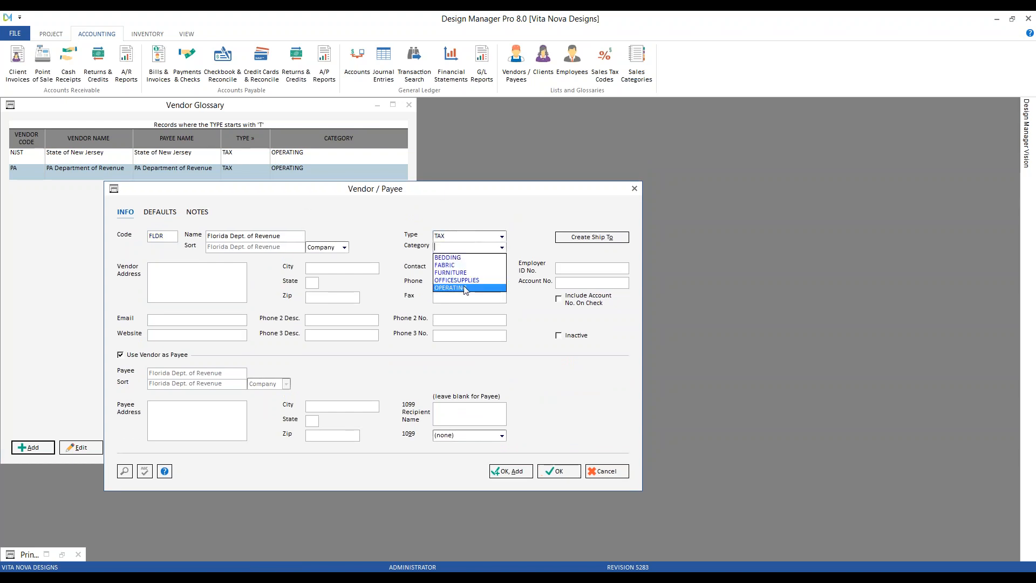
left_click(465, 287)
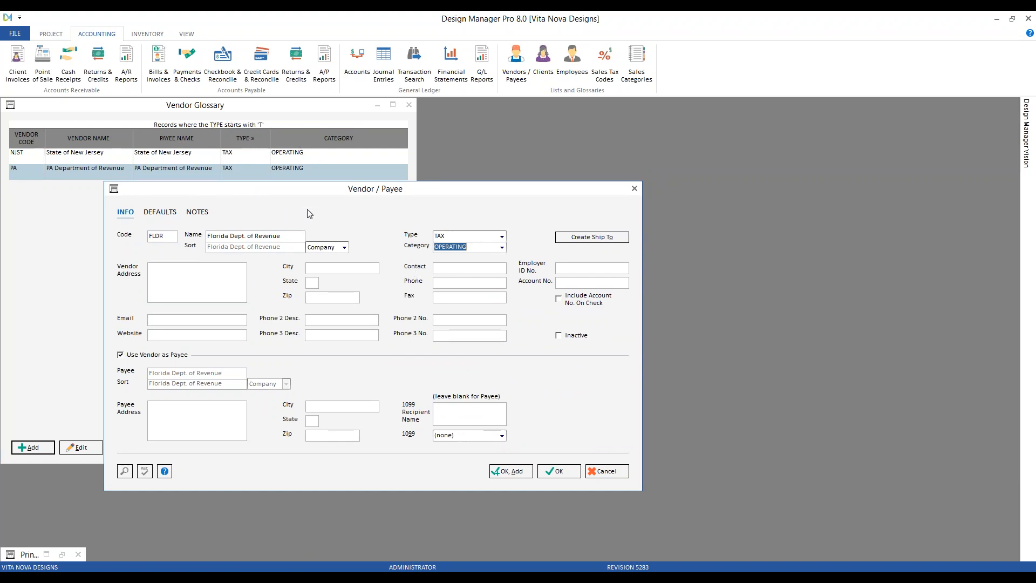
left_click(562, 472)
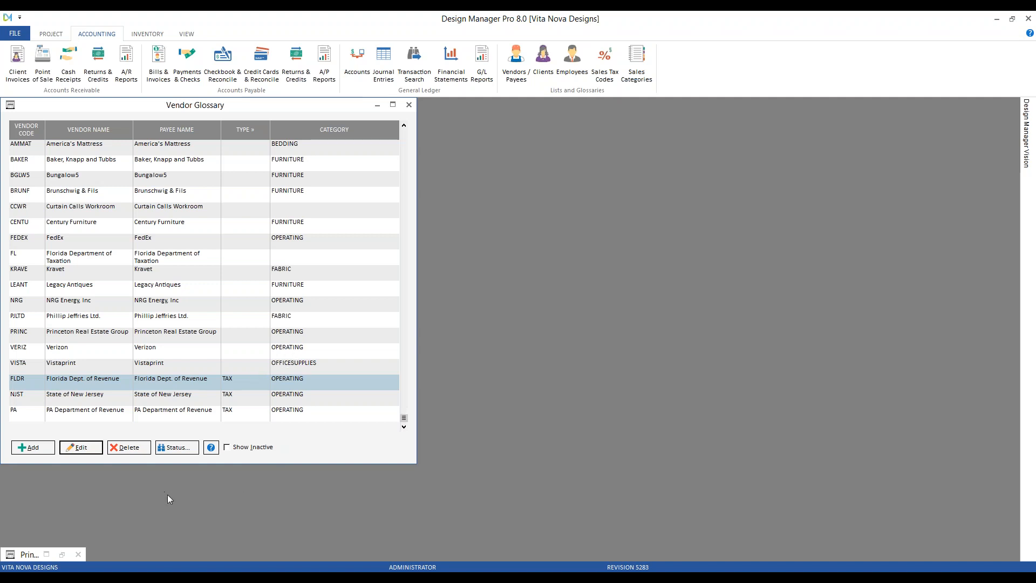
Step: Restore the Sales Tax report preview, narrow its window, and open the Sales Tax Code Glossary beside it
left_click(62, 554)
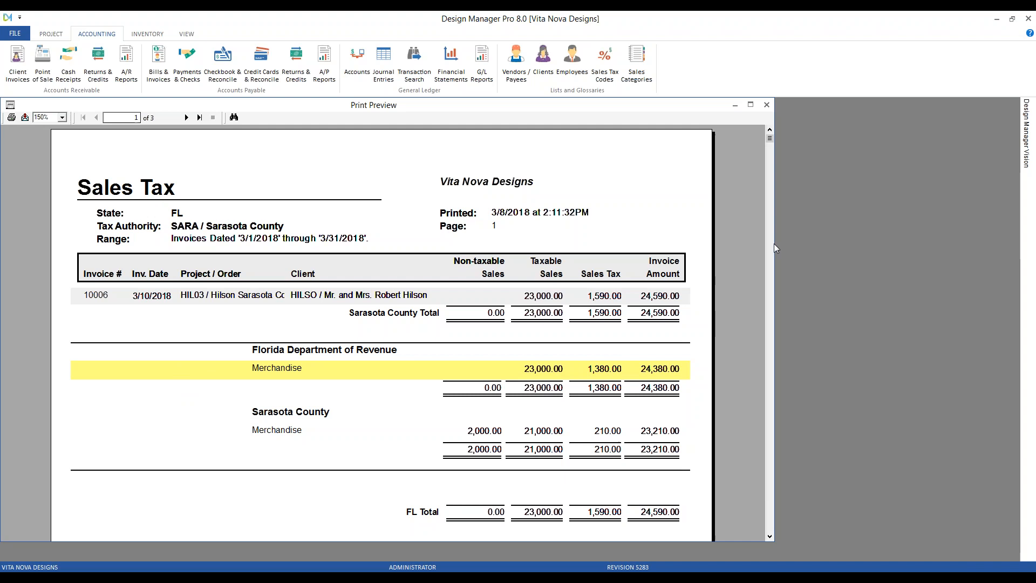
left_click_drag(775, 244, 658, 239)
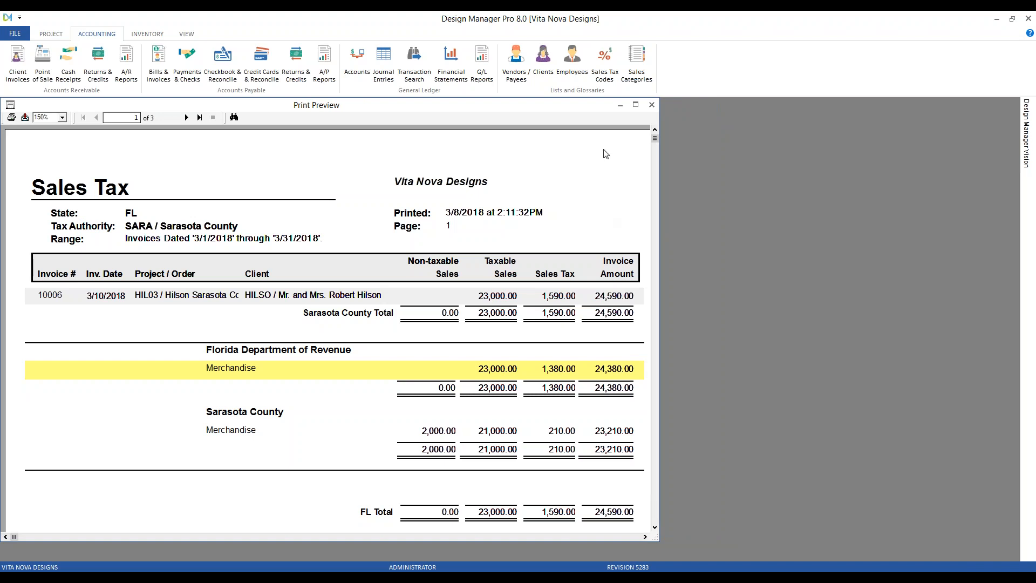
left_click(607, 74)
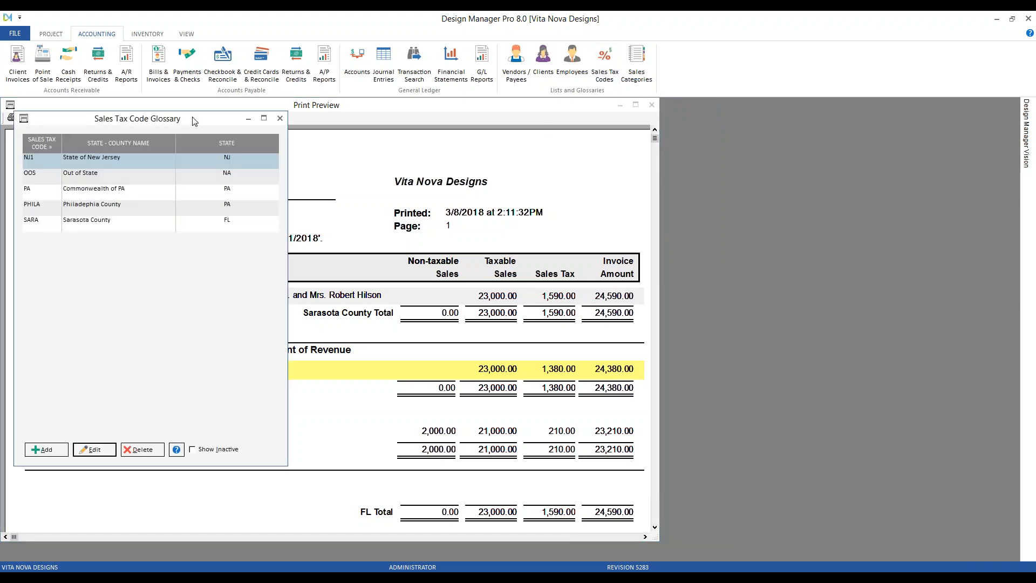
left_click_drag(191, 112, 866, 119)
Step: Examine the Sarasota County tax code's rates and calculation rule for each authority beside the report, and close the record without changes
left_click(794, 228)
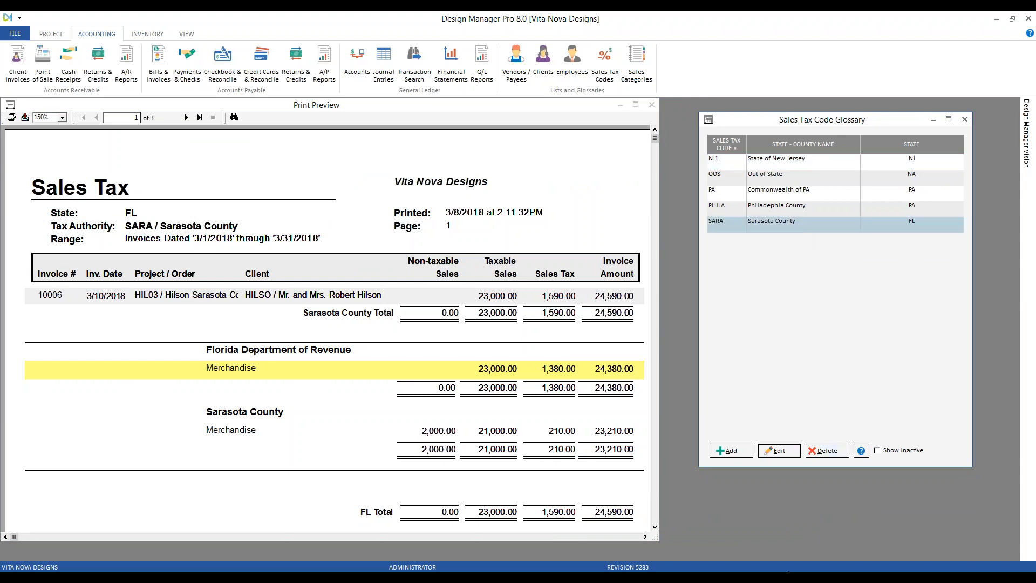
left_click(783, 451)
left_click_drag(254, 136, 825, 231)
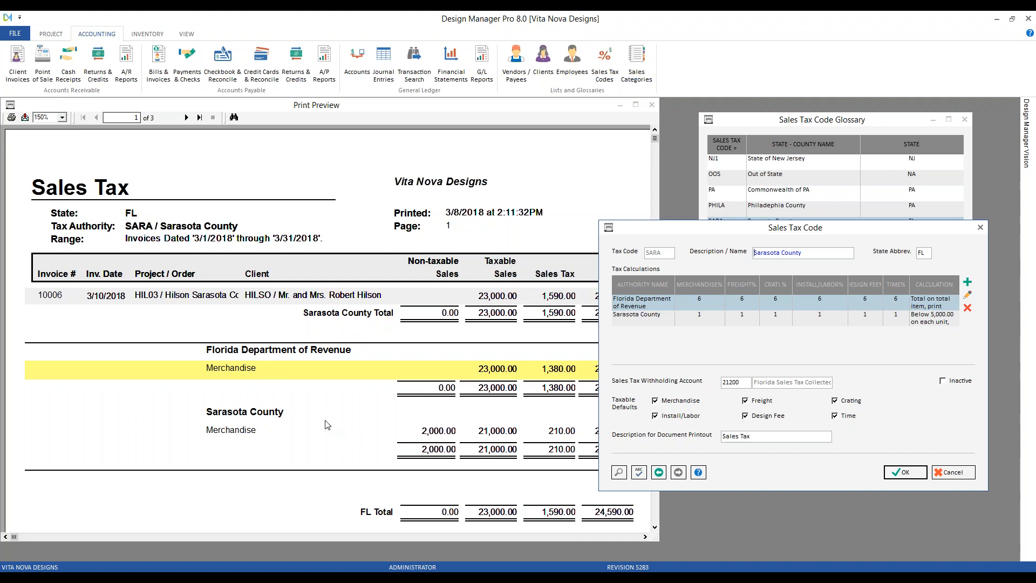
left_click(786, 310)
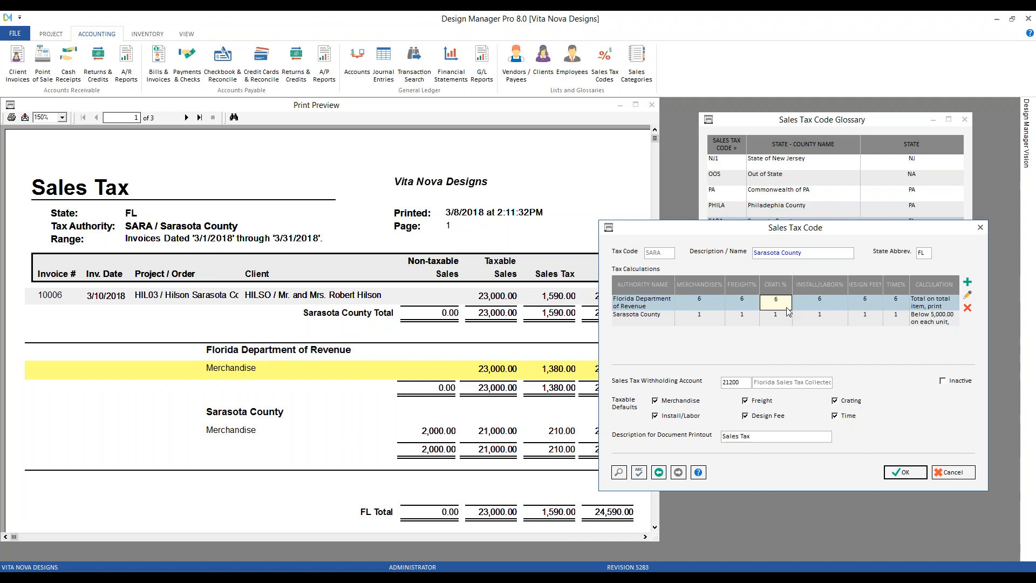
left_click(709, 322)
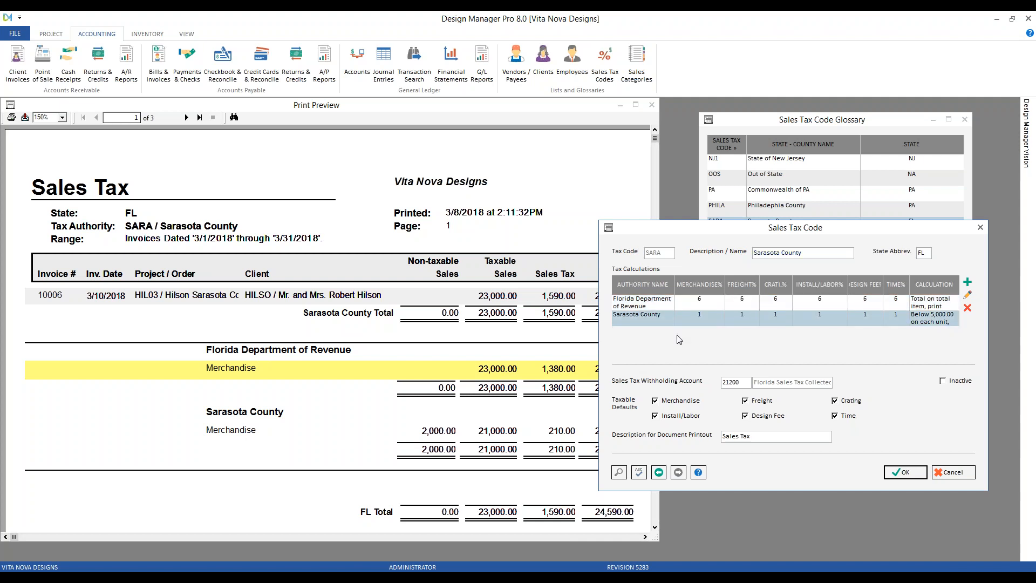
left_click(699, 324)
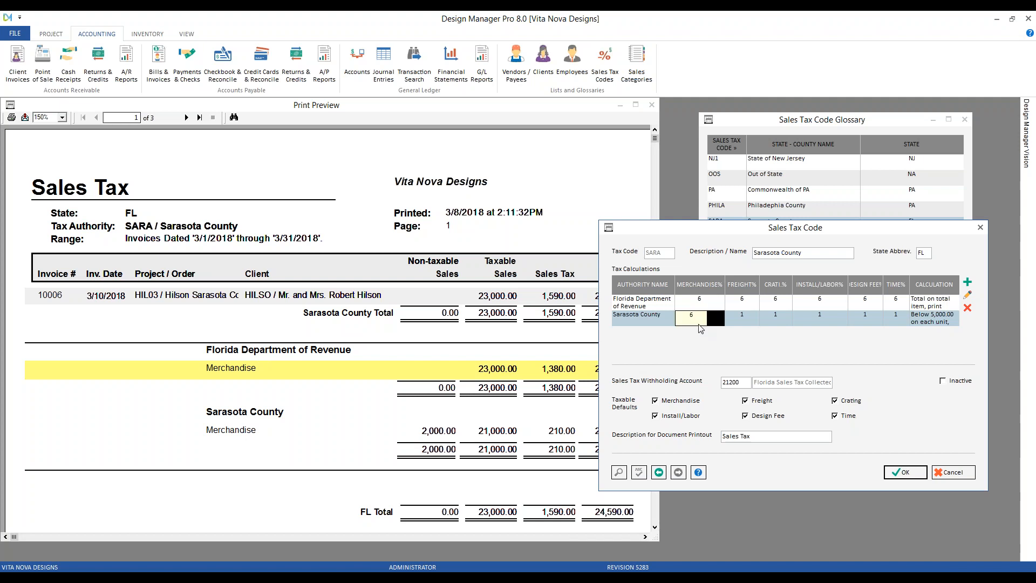
left_click(955, 315)
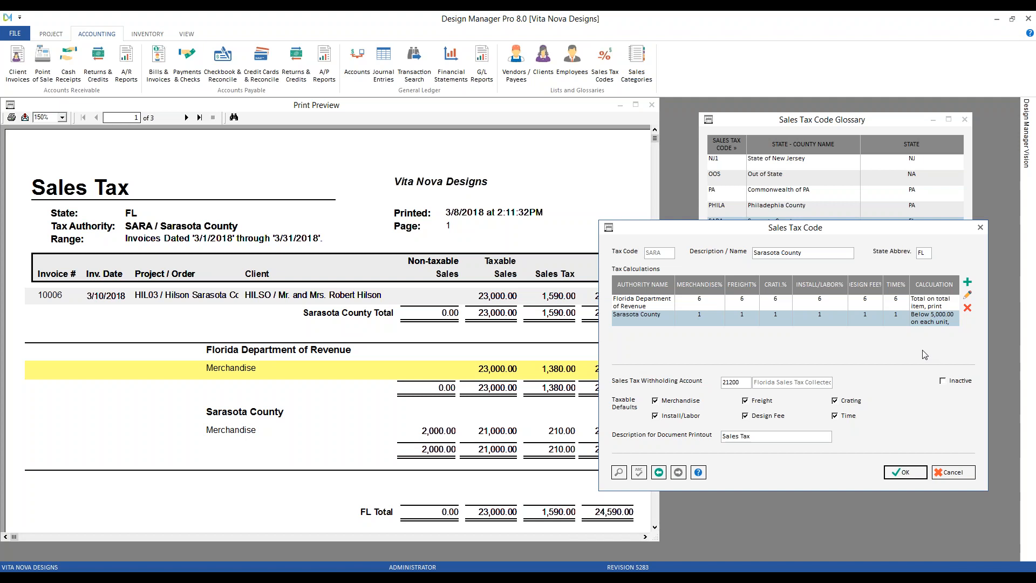
left_click(921, 470)
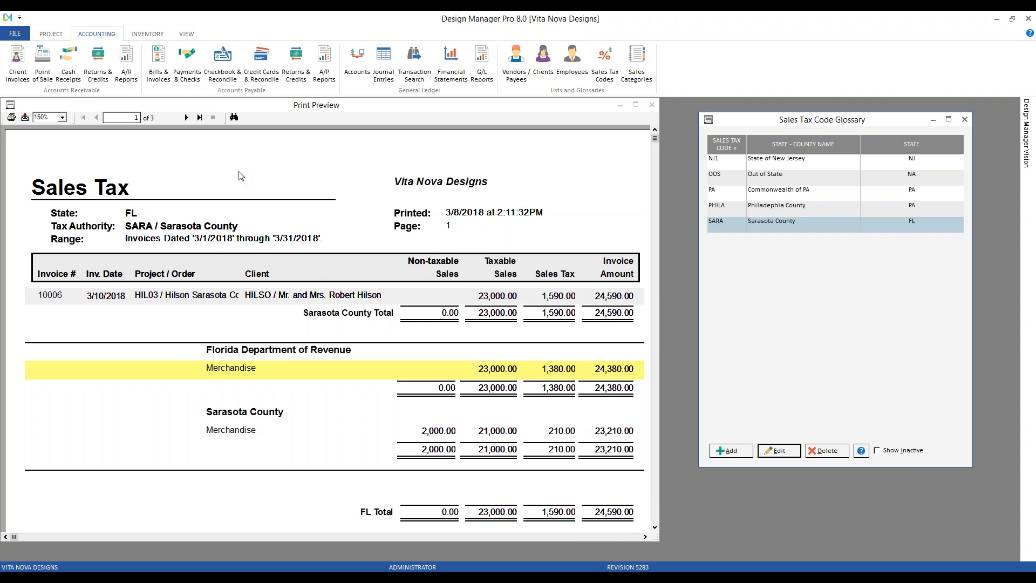
Step: Preview a reprint of the existing 3/10/2018 client invoice for the Sarasota condo
left_click(18, 63)
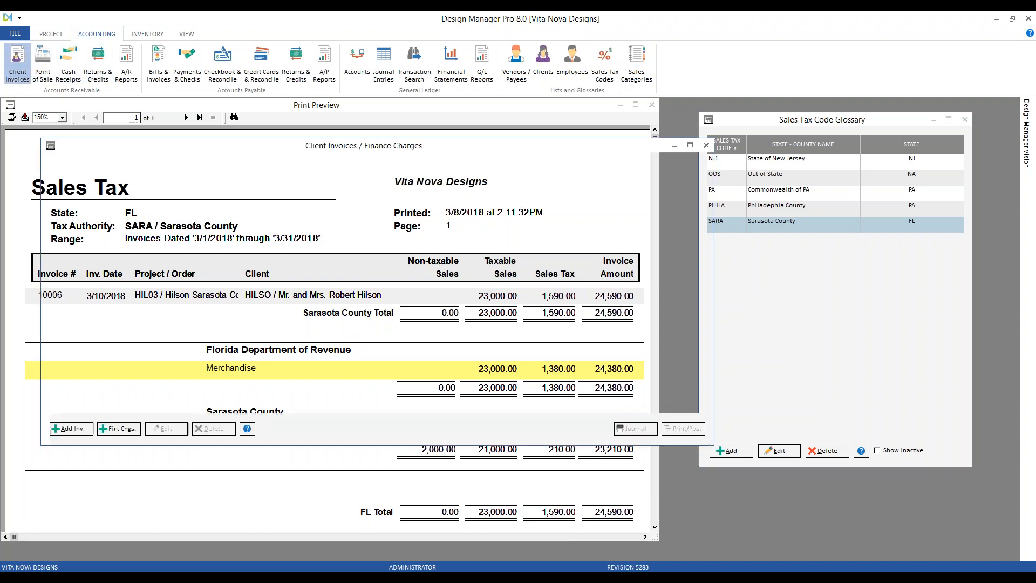
left_click(96, 167)
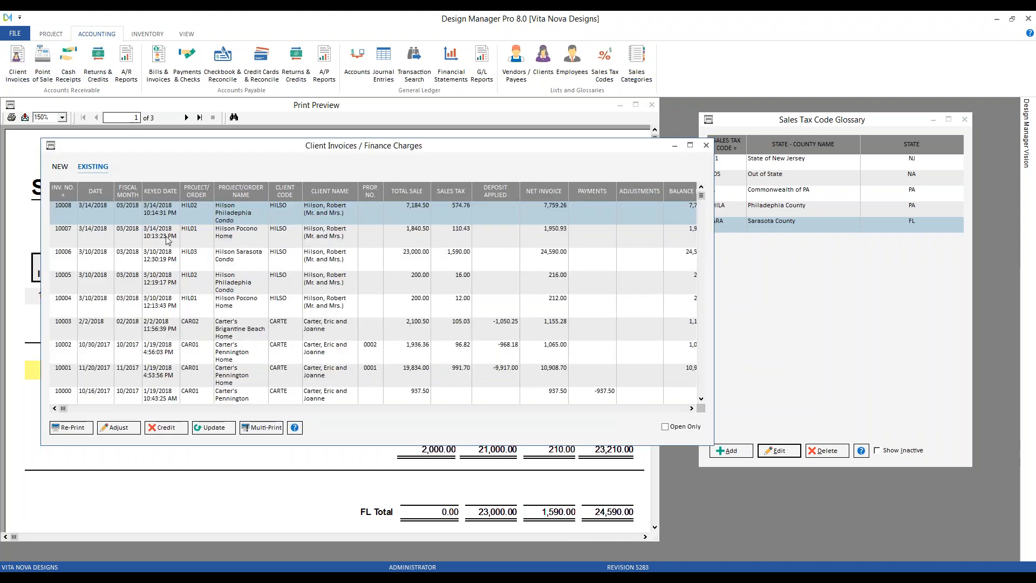
left_click(154, 265)
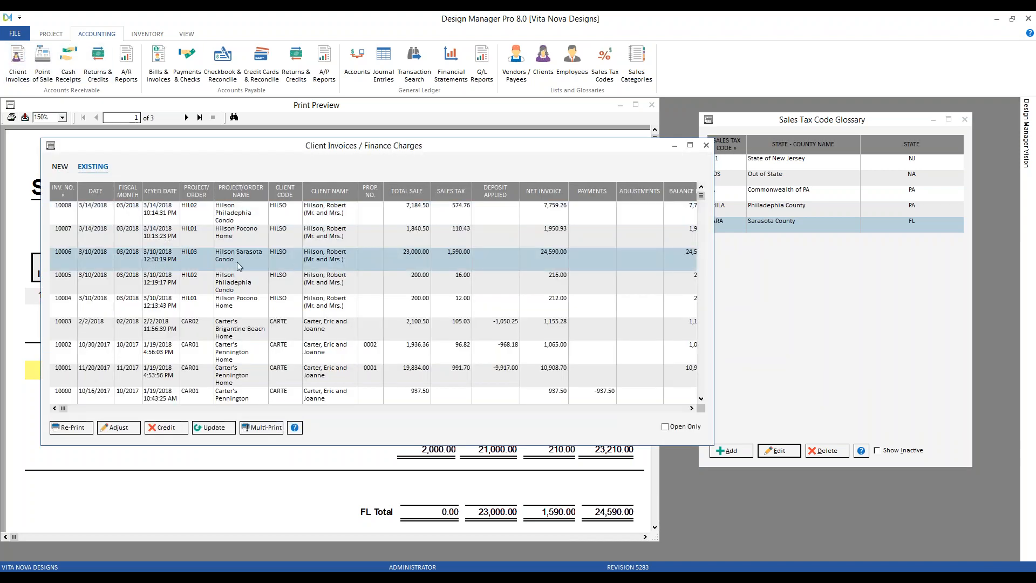
left_click(72, 427)
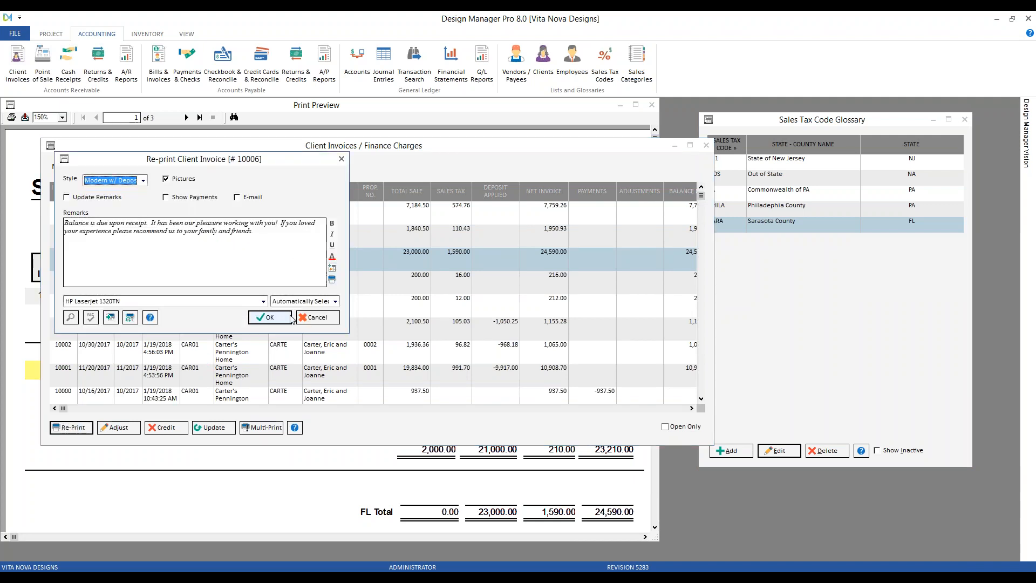
left_click(269, 317)
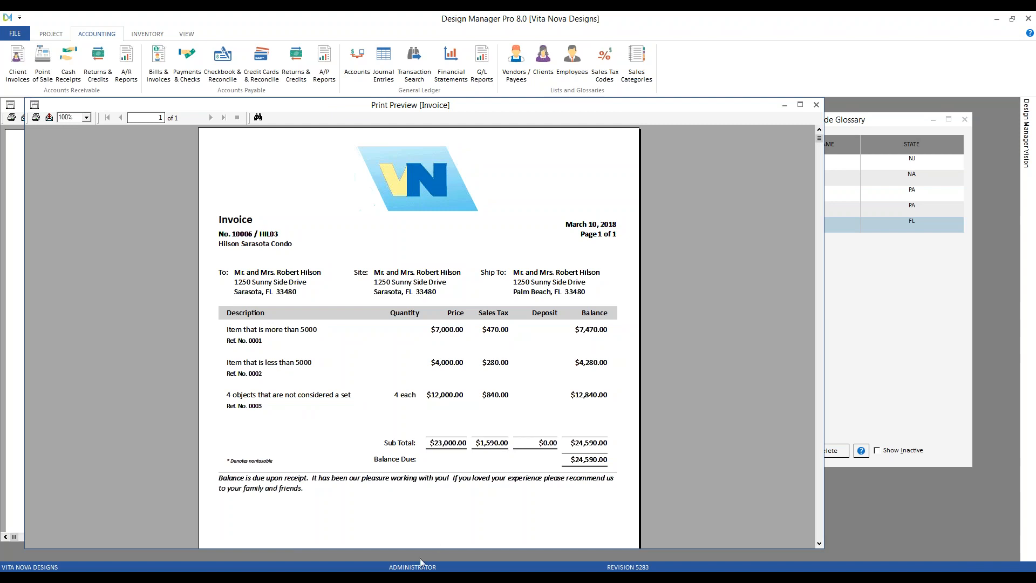
Step: Add 50, 40 and 120 in Calculator to check the invoice's county tax, and close the invoice preview
left_click(419, 574)
left_click_drag(651, 236, 888, 292)
key("Escape")
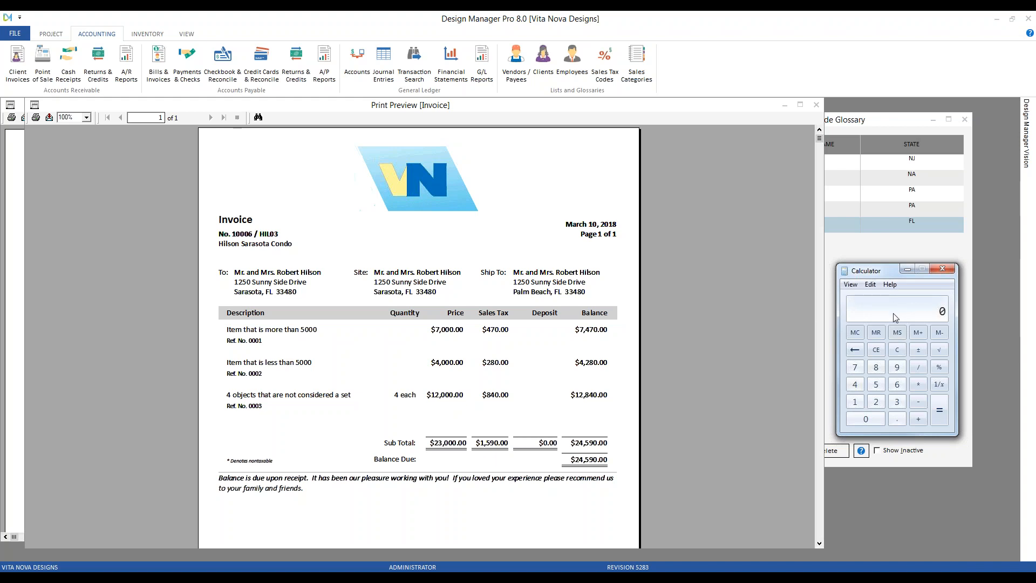
type("50+40+12")
type("0")
key("Return")
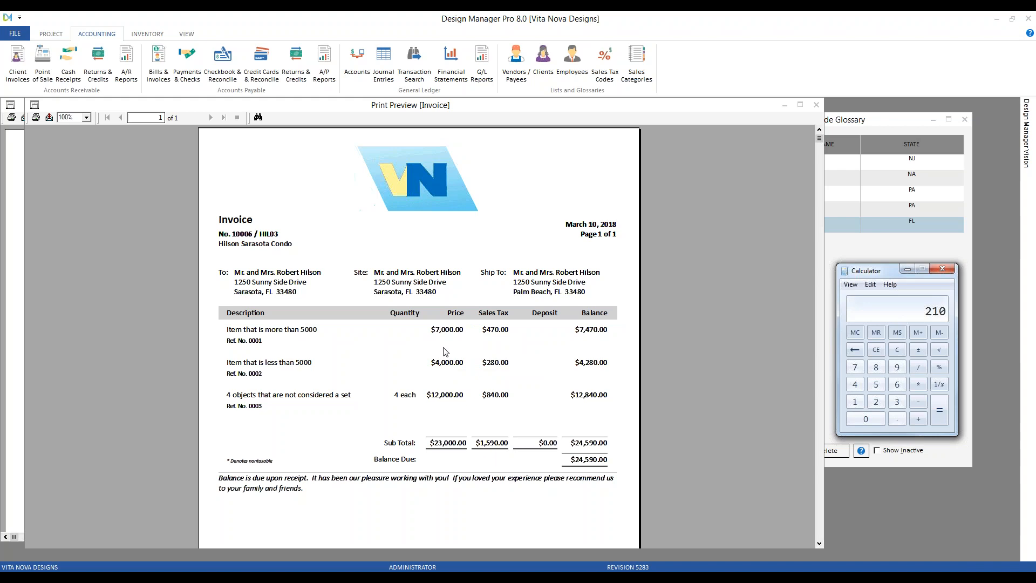
left_click(815, 105)
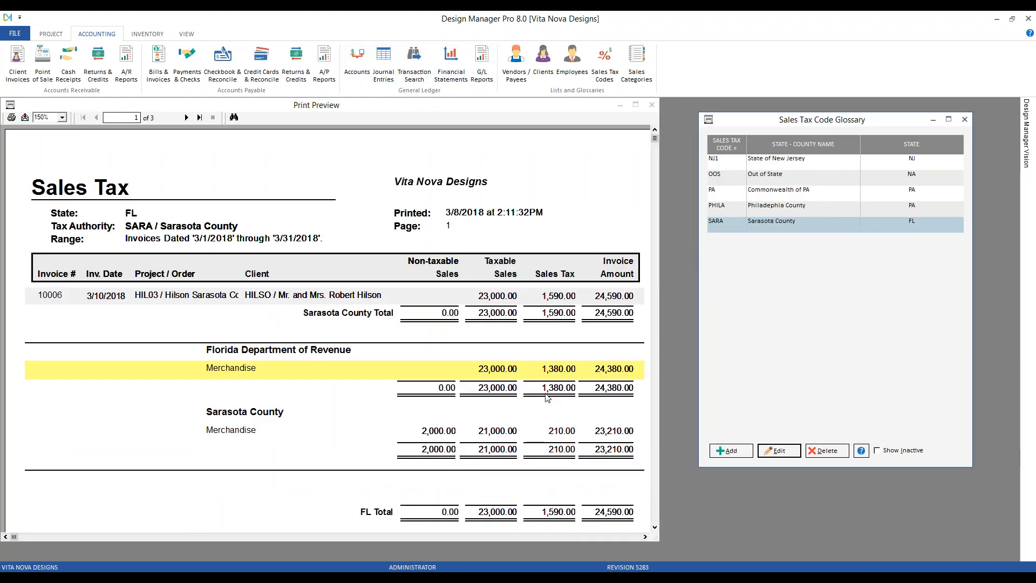
Step: Compare the sales tax amounts by authority on pages 1 through 3 of the Sales Tax report
left_click(555, 431)
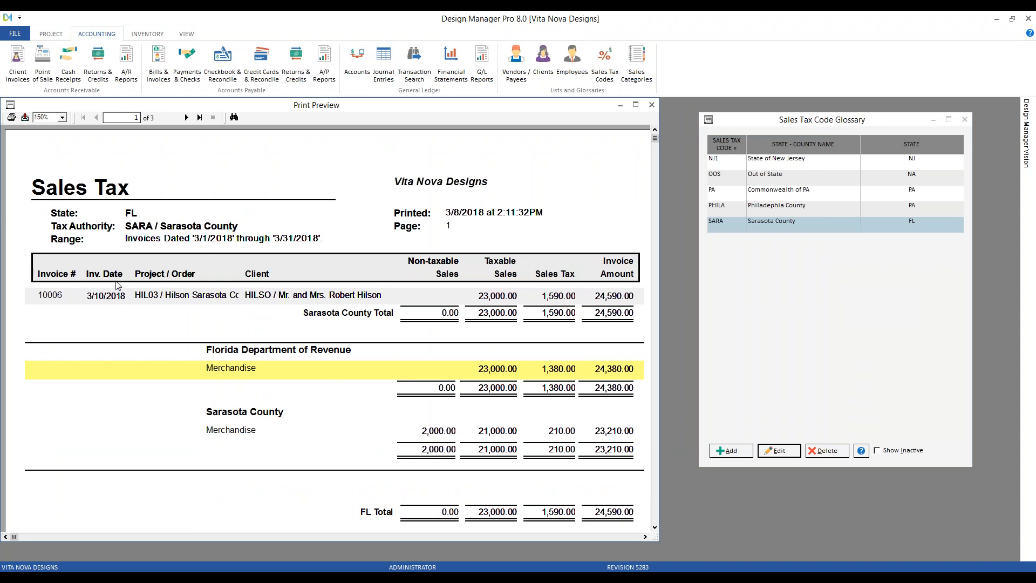
left_click(241, 198)
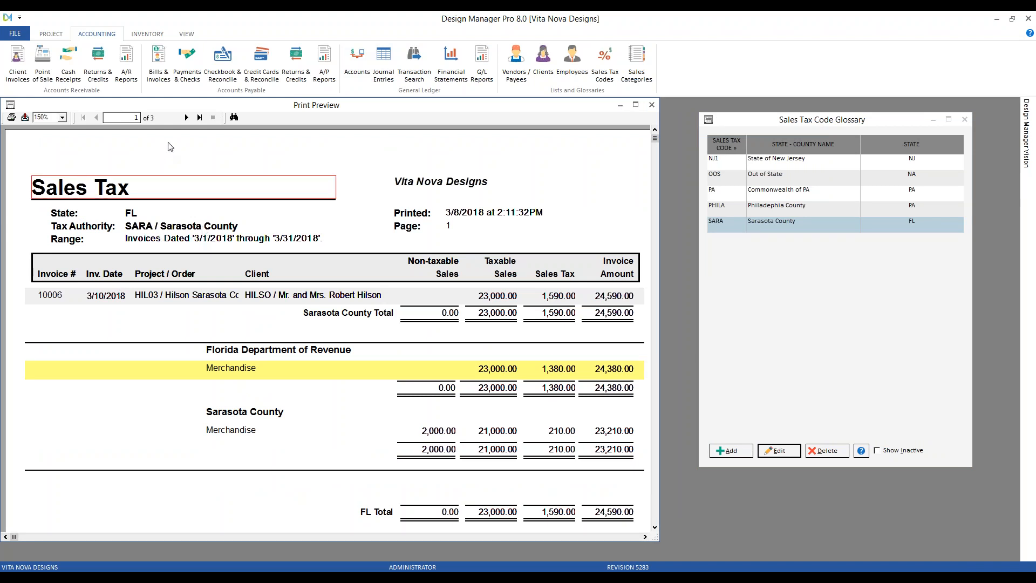
left_click(186, 117)
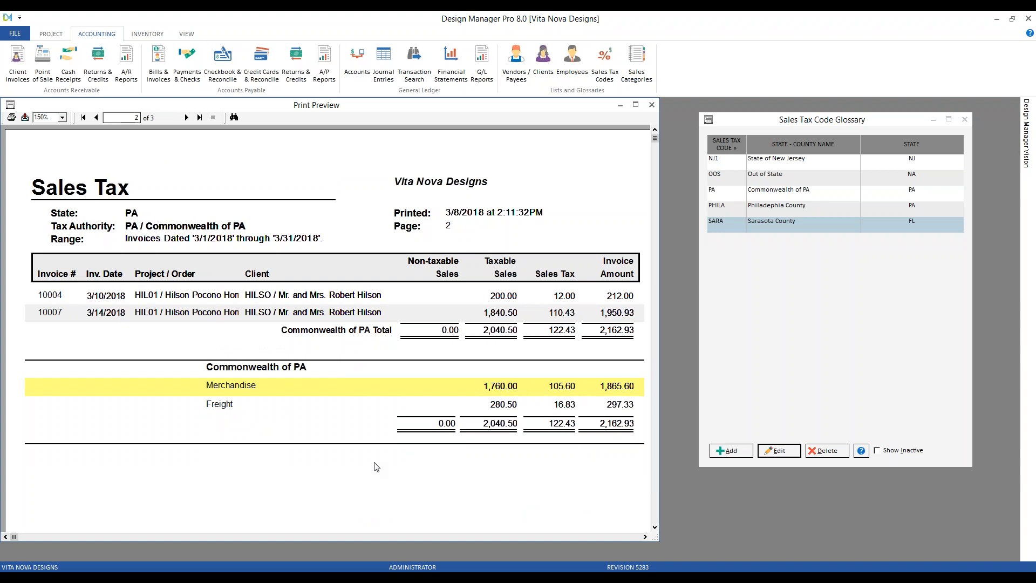
left_click(186, 118)
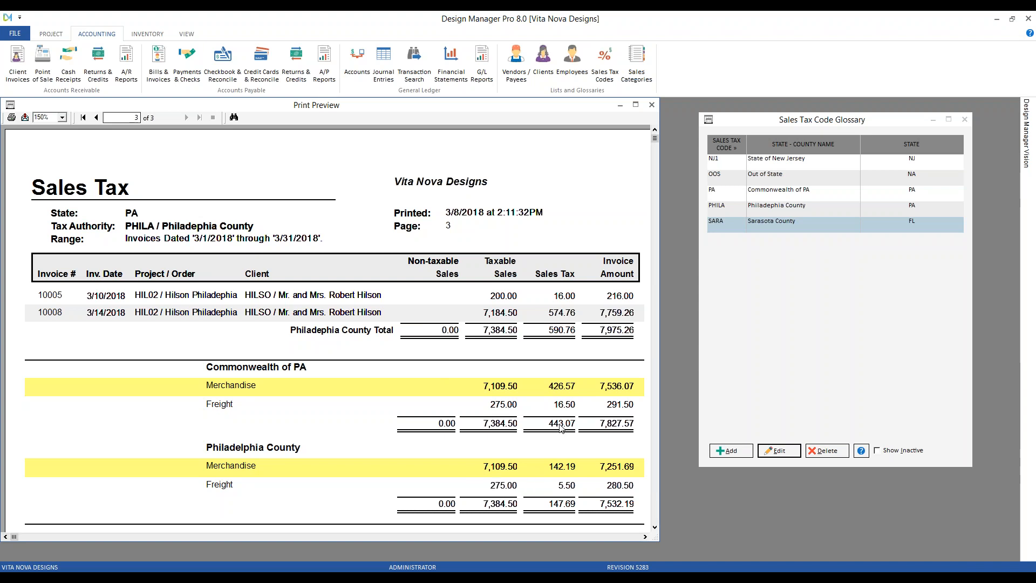
Step: Compare the Pennsylvania authority totals on pages 2 and 3 of the Sales Tax report, and clear the report and Vendor Glossary from view
scroll(527, 453, "down", 1)
scroll(527, 453, "down", 2)
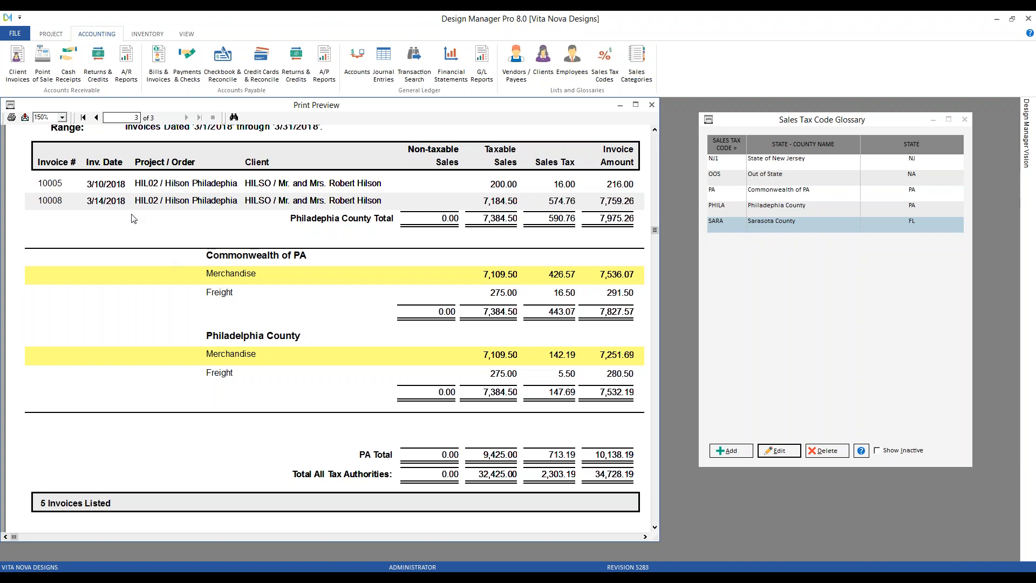
left_click(96, 118)
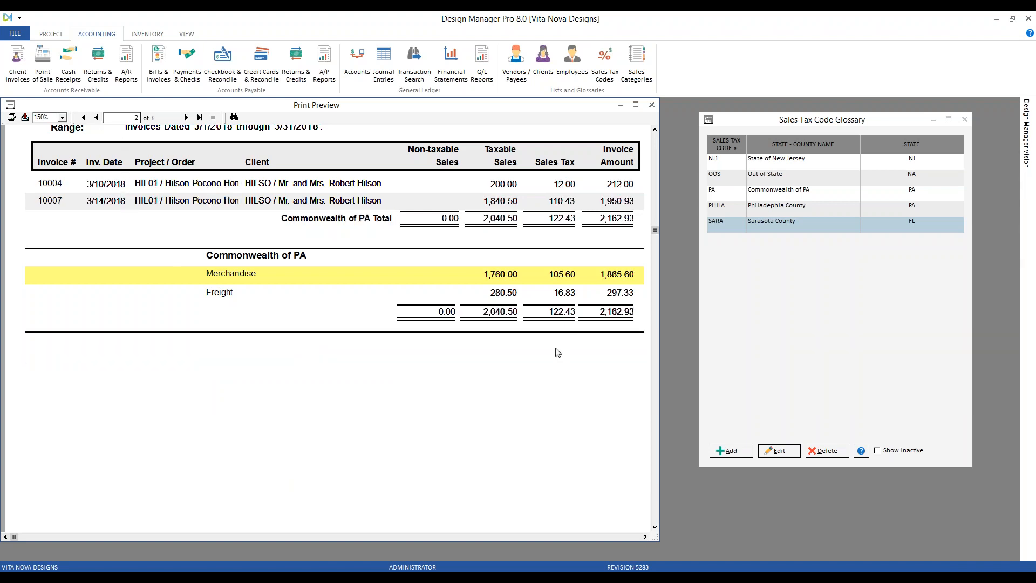
left_click(187, 118)
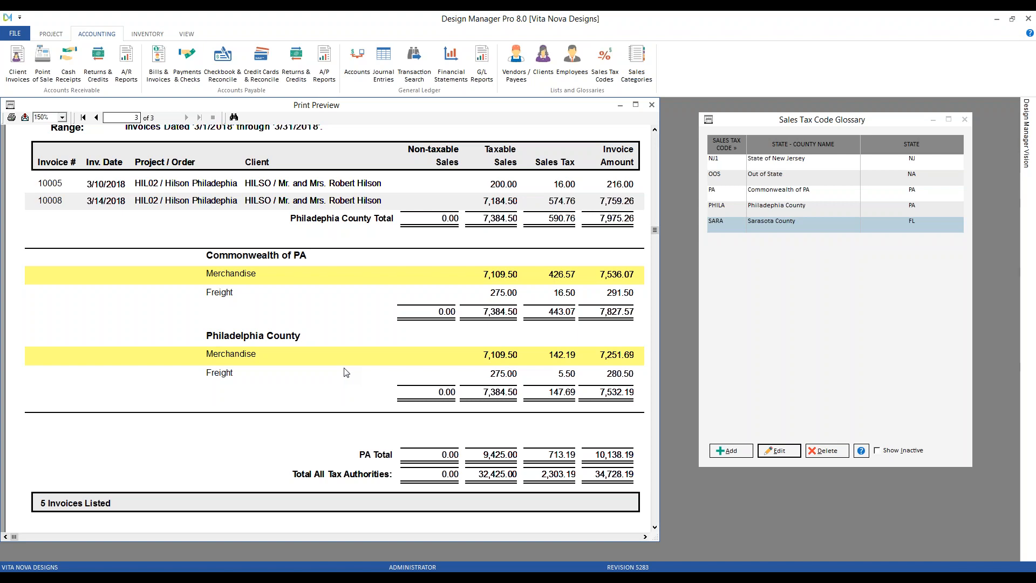
left_click(619, 110)
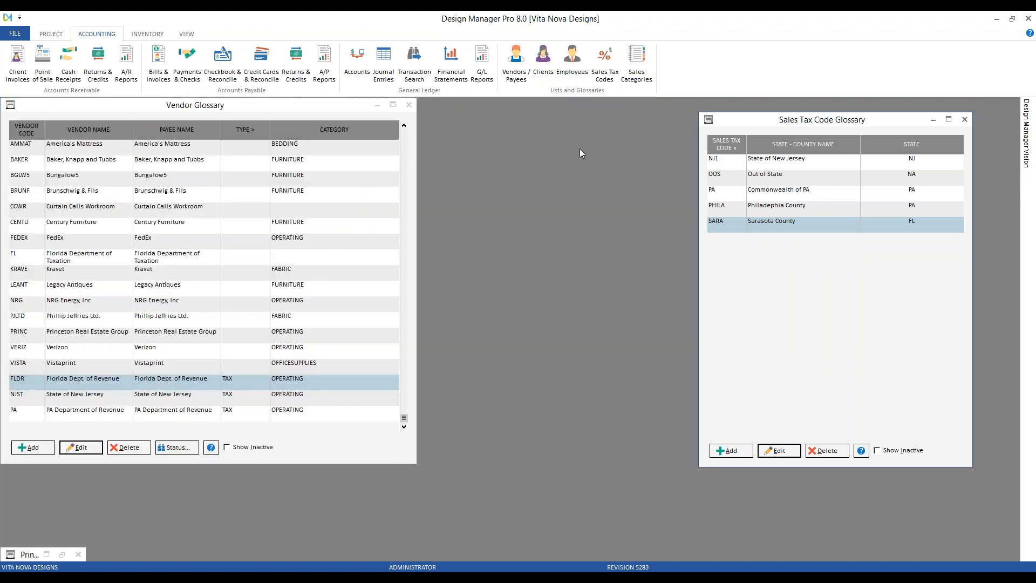
left_click(409, 105)
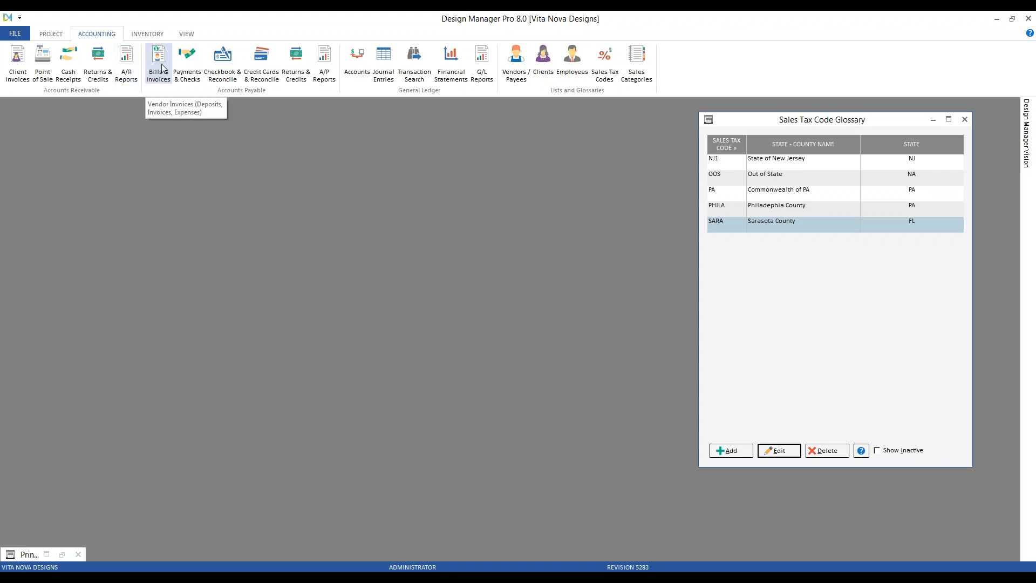
Step: Examine the Use Tax and Office Supplies lines of the existing Vistaprint business cards expense, and close it and the open lists without changes
left_click(162, 67)
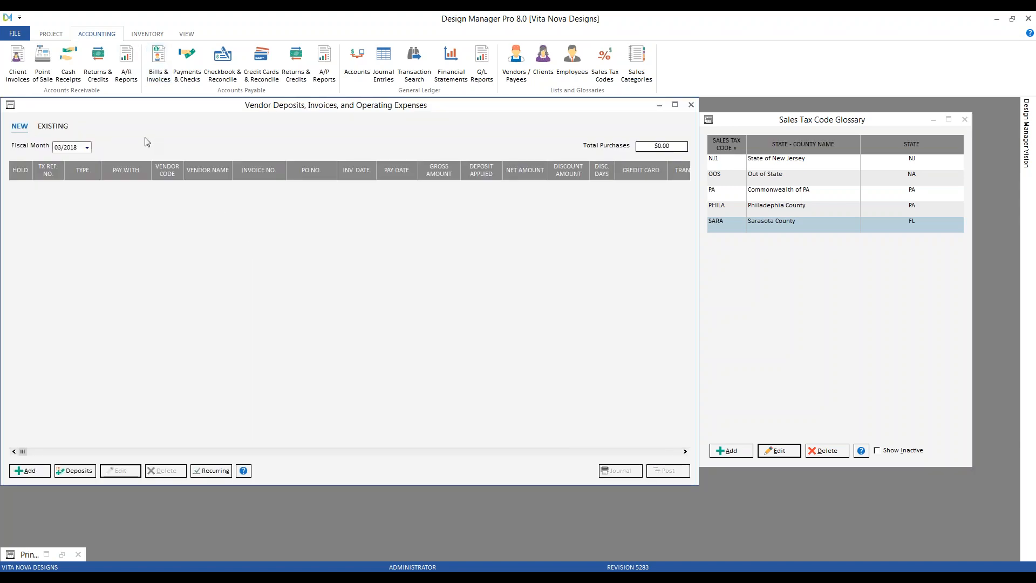
left_click(54, 126)
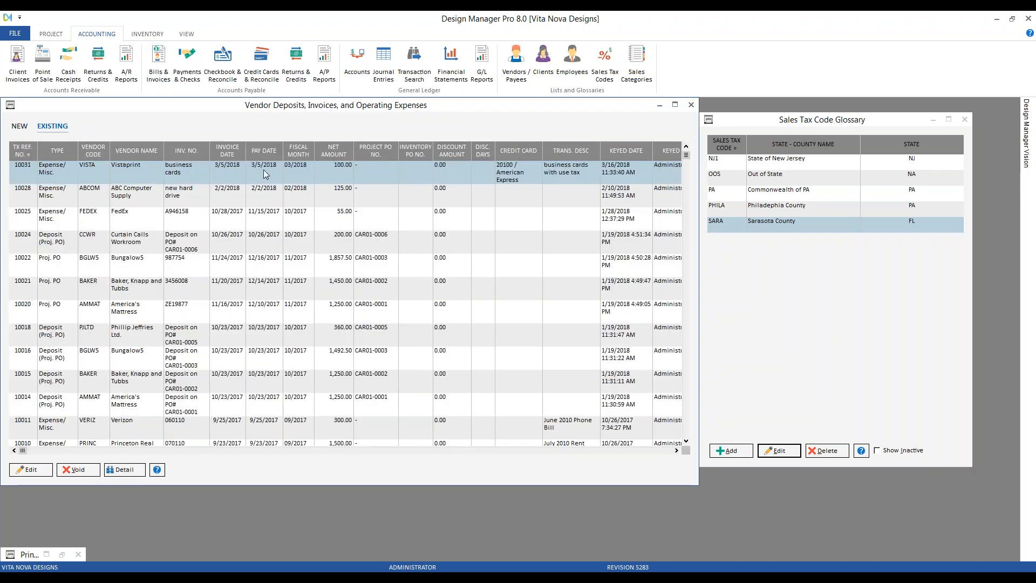
double_click(229, 175)
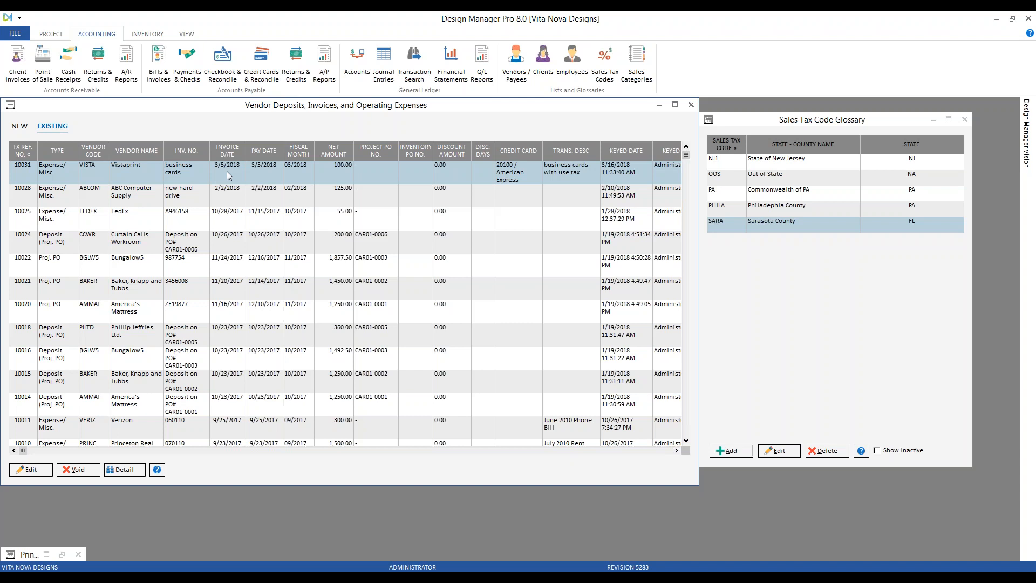
left_click_drag(143, 109, 189, 134)
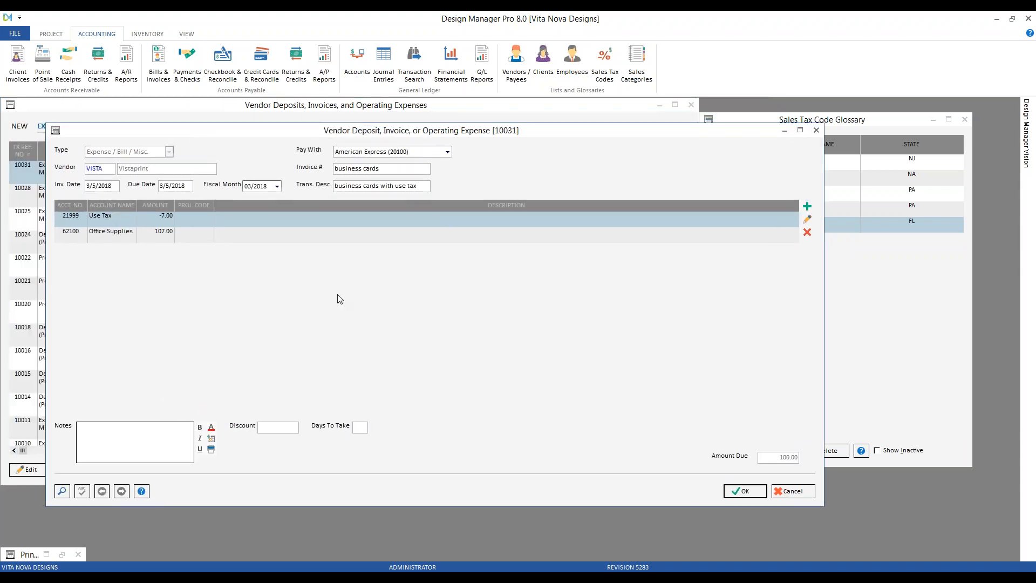
left_click(164, 236)
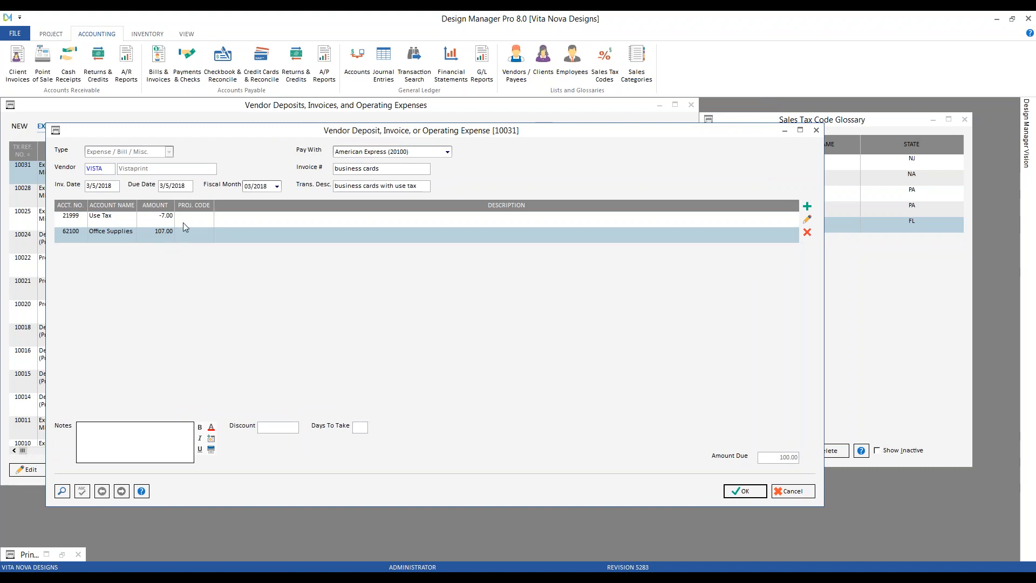
left_click(182, 221)
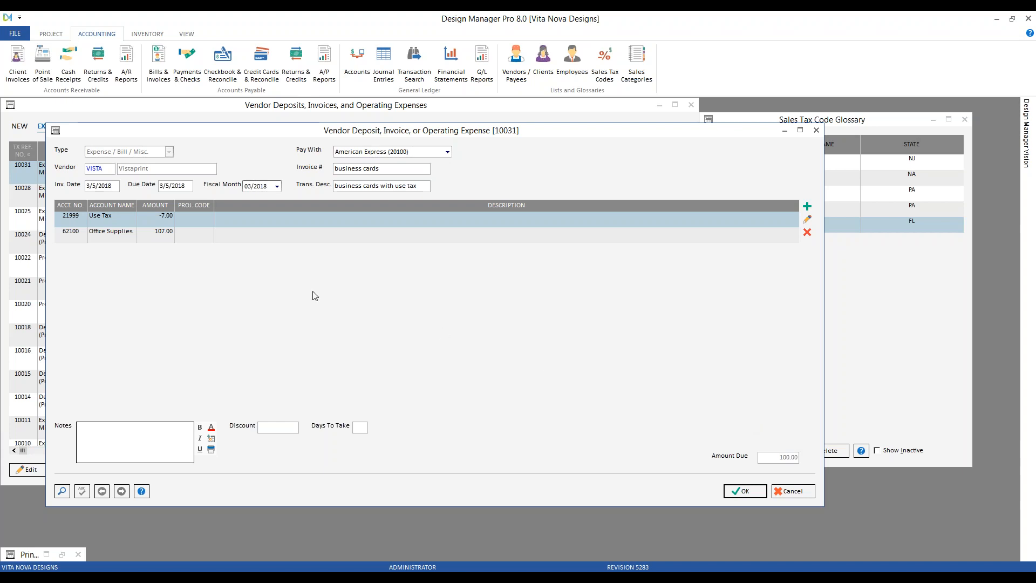
left_click(210, 233)
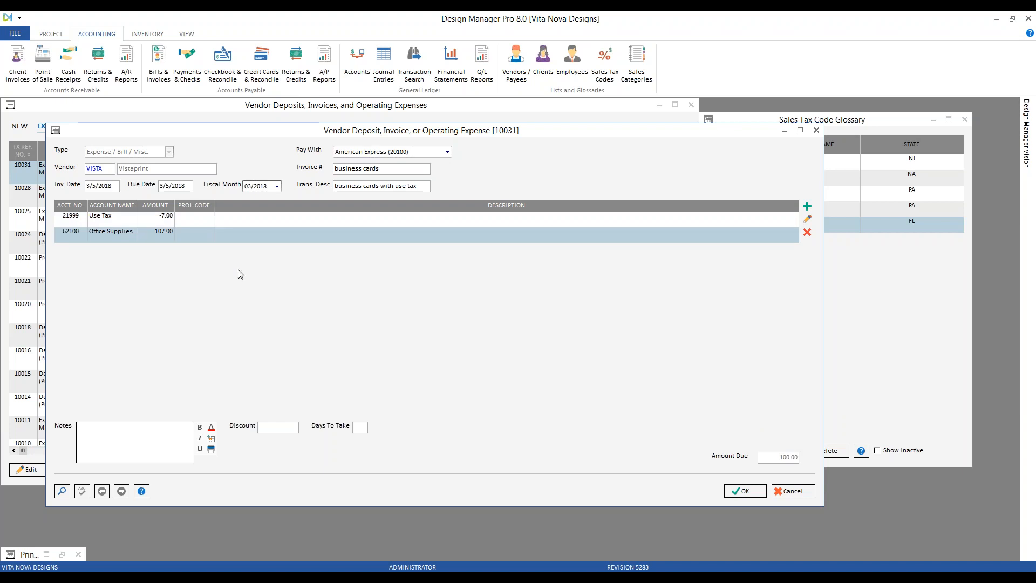
left_click(176, 219)
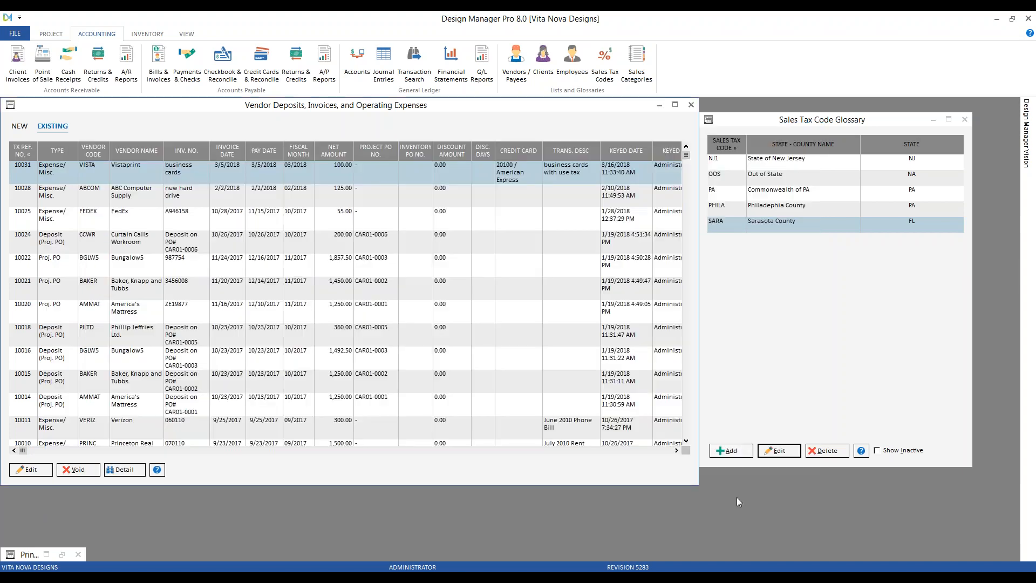
left_click(809, 490)
left_click(691, 105)
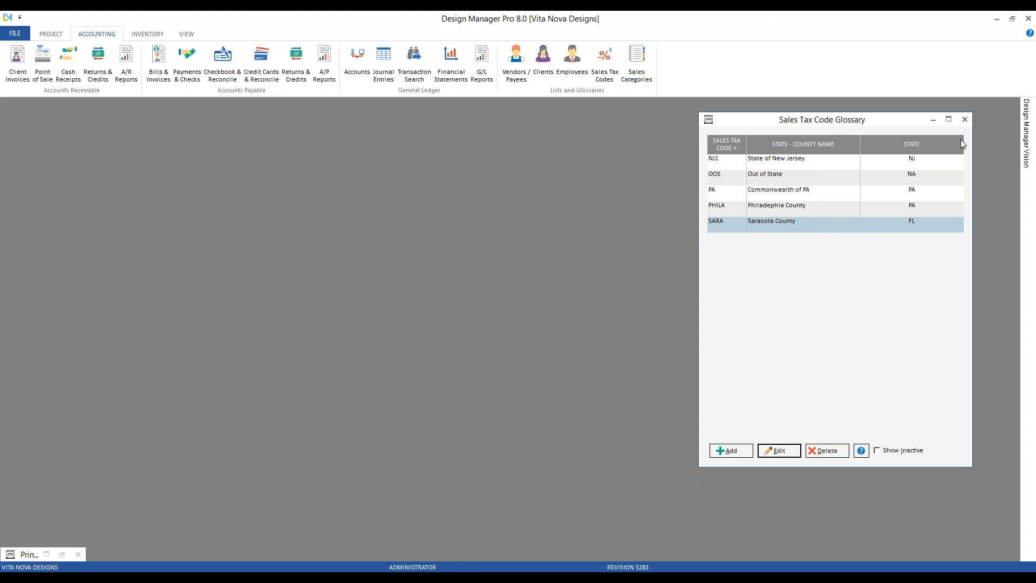
left_click(965, 120)
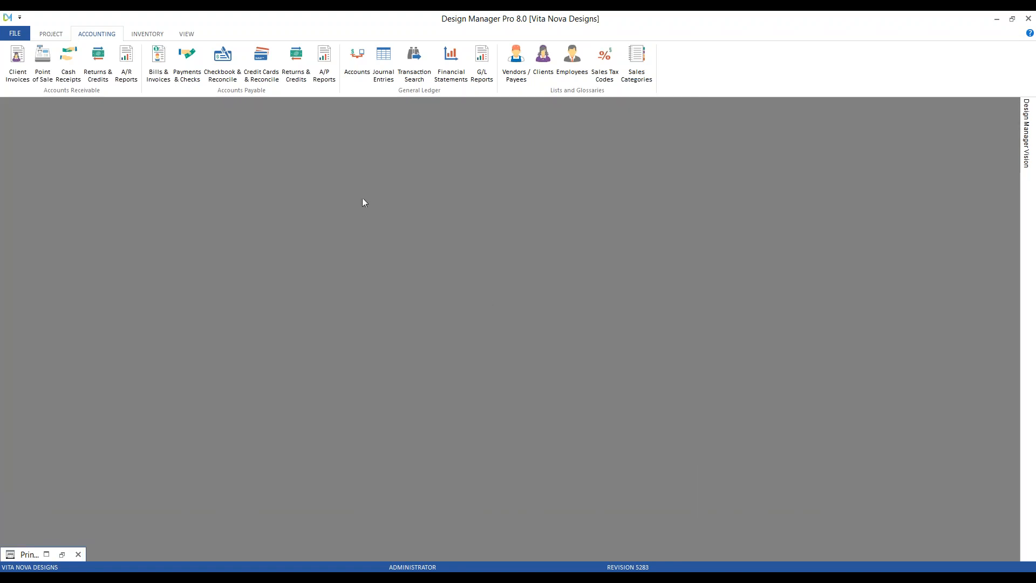
Step: Check the monthly balances of the Use Tax account 21999, and close the Account Glossary
left_click(364, 70)
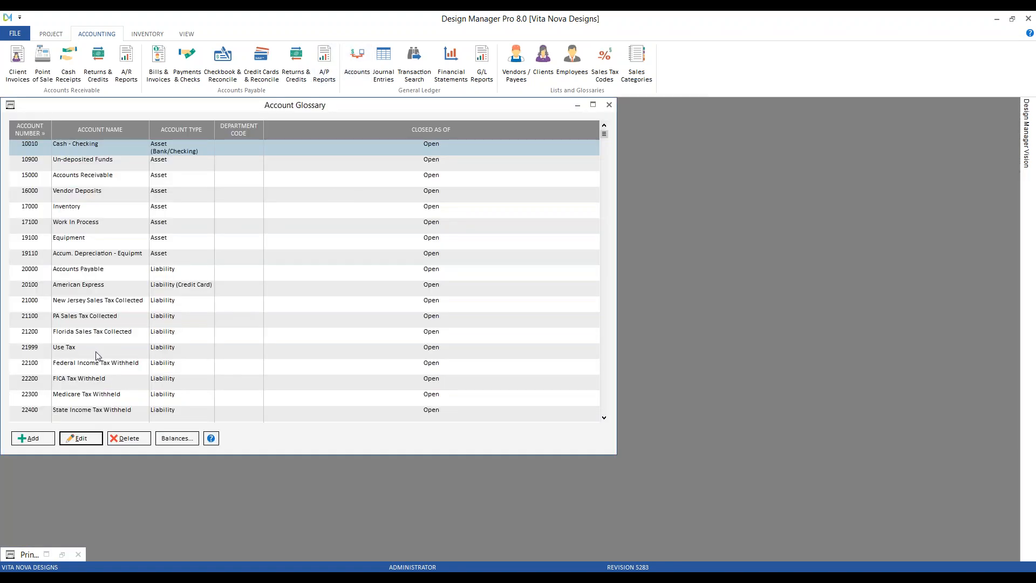
left_click(253, 353)
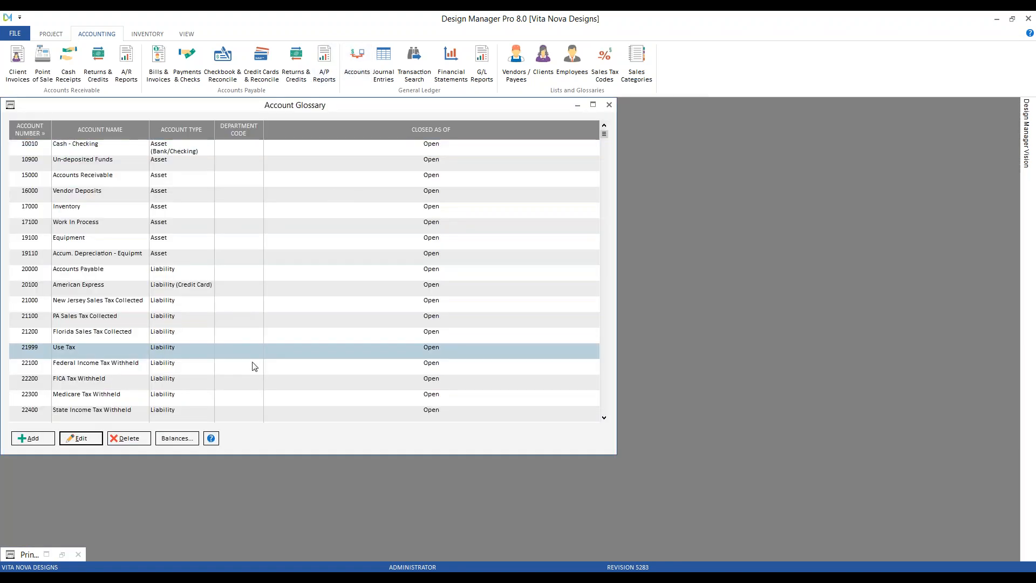
left_click(182, 441)
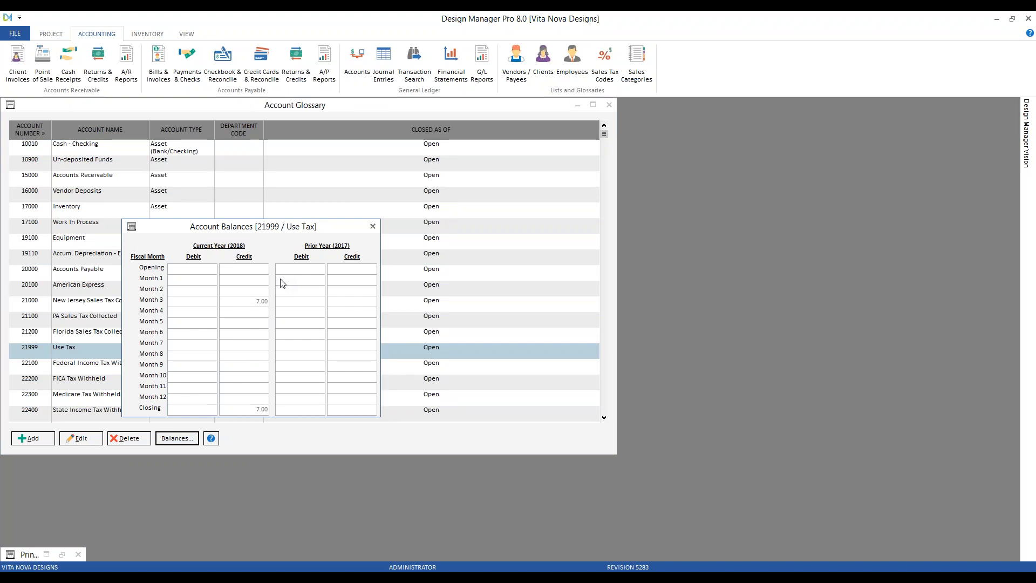
left_click(372, 227)
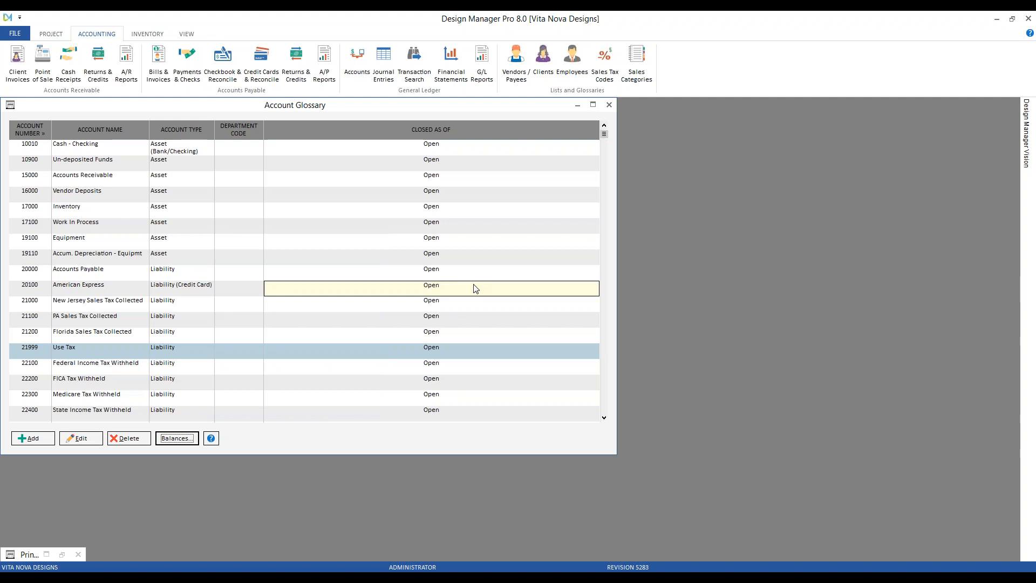
left_click(609, 104)
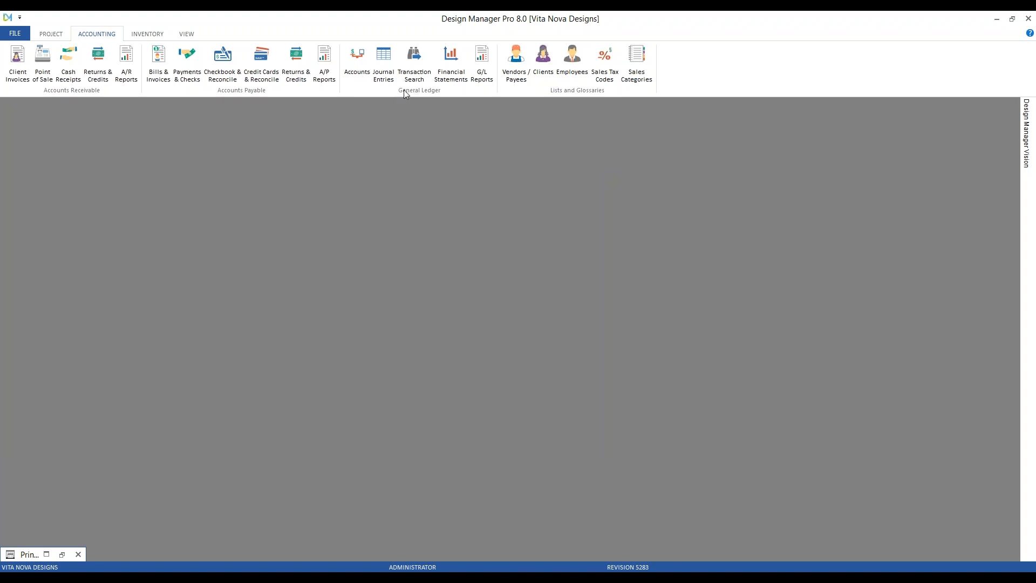
Step: Set up an Account Inquiry report from the favorites for the Use Tax account, 21999 through 21999, in fiscal month 03/2018
left_click(482, 62)
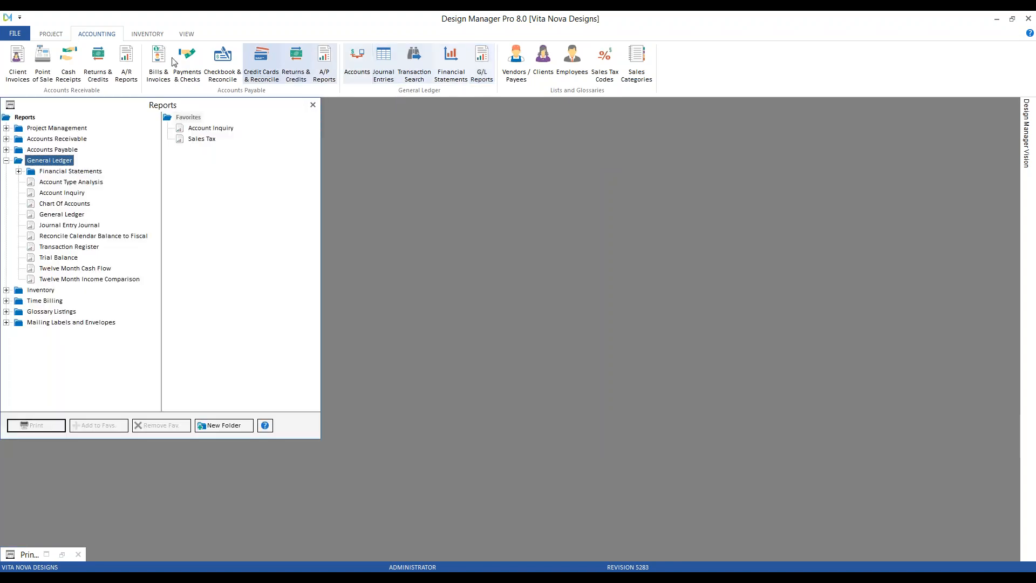
left_click(61, 193)
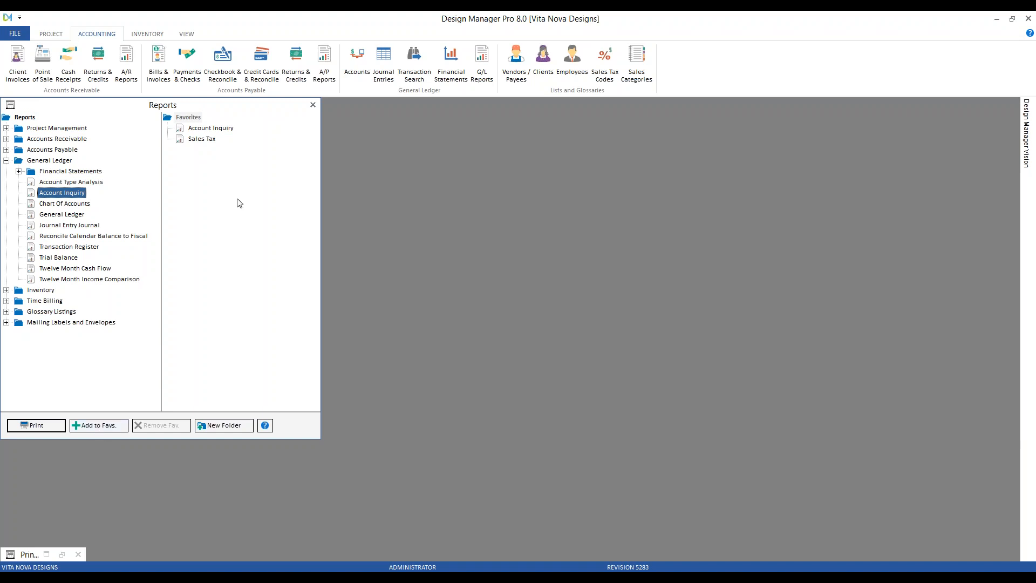
left_click(217, 129)
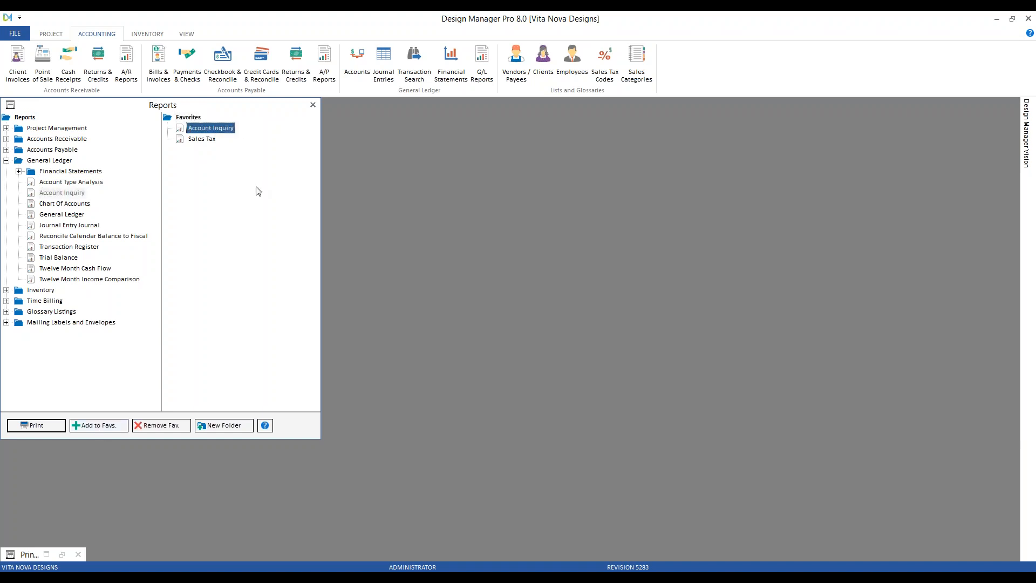
double_click(224, 129)
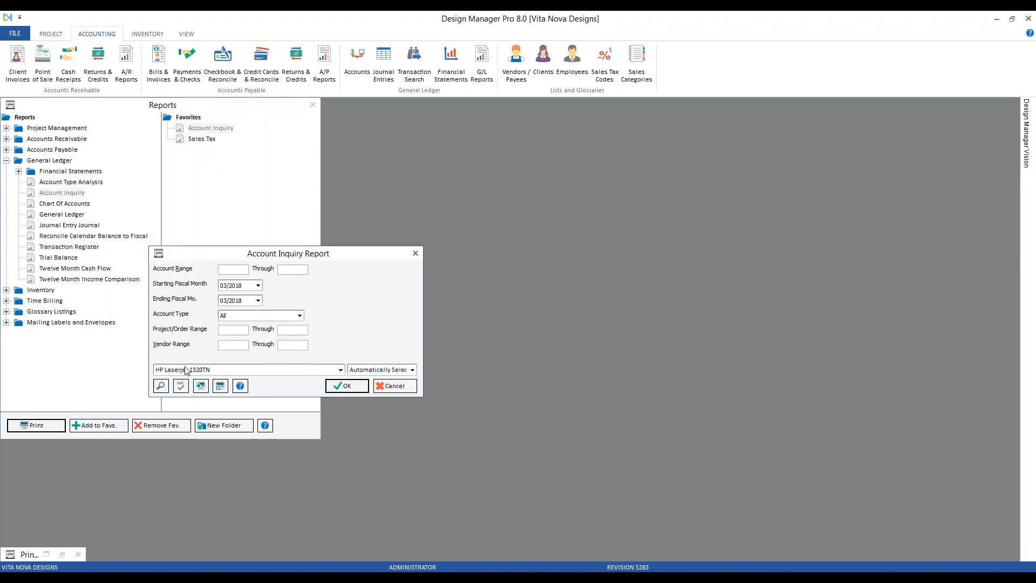
left_click(161, 386)
type("21")
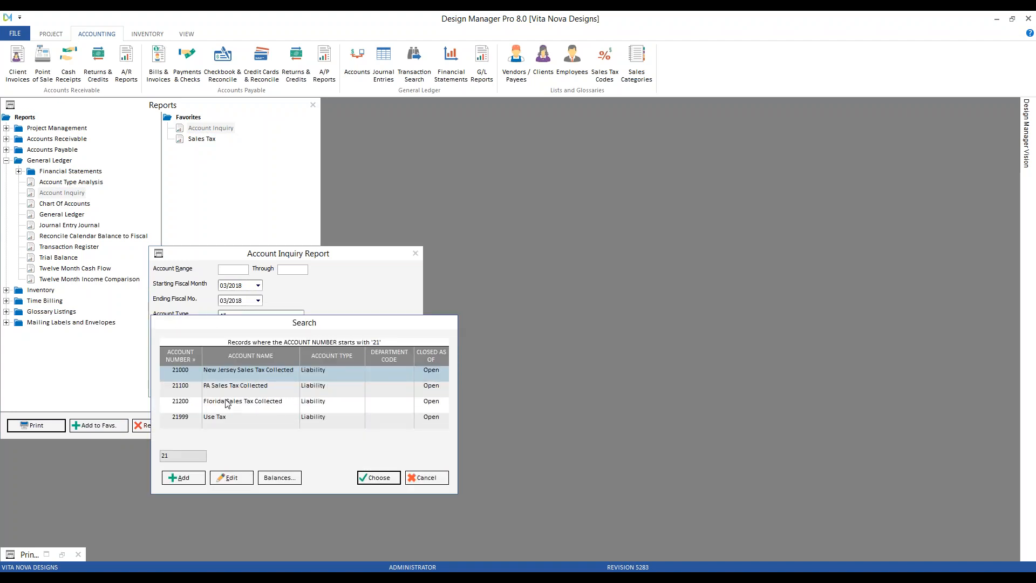
double_click(300, 426)
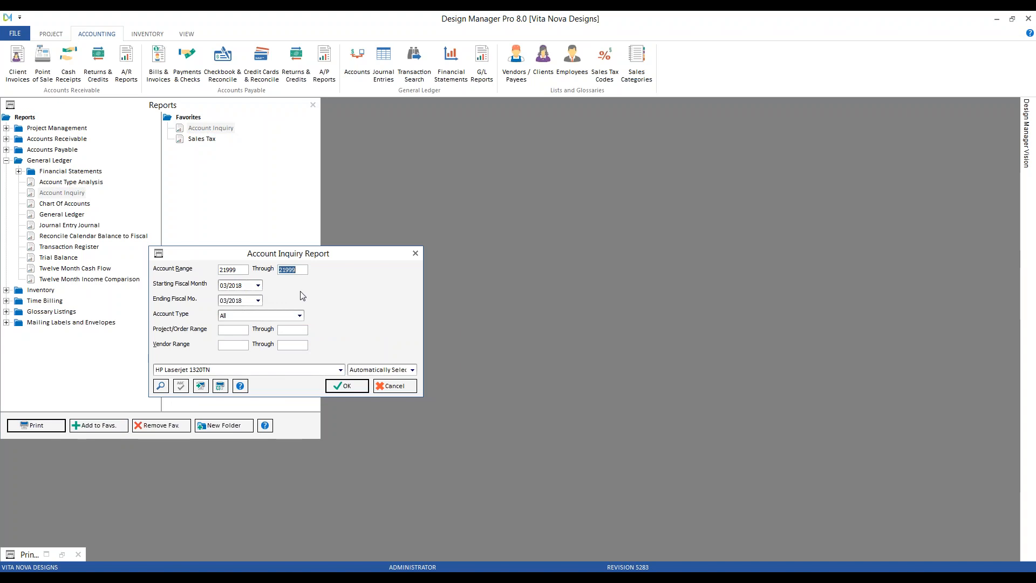
Step: Preview the Account Inquiry report at 150% to examine its debit and credit columns, minimize it and close the reports list
left_click(347, 385)
left_click(62, 117)
left_click(56, 163)
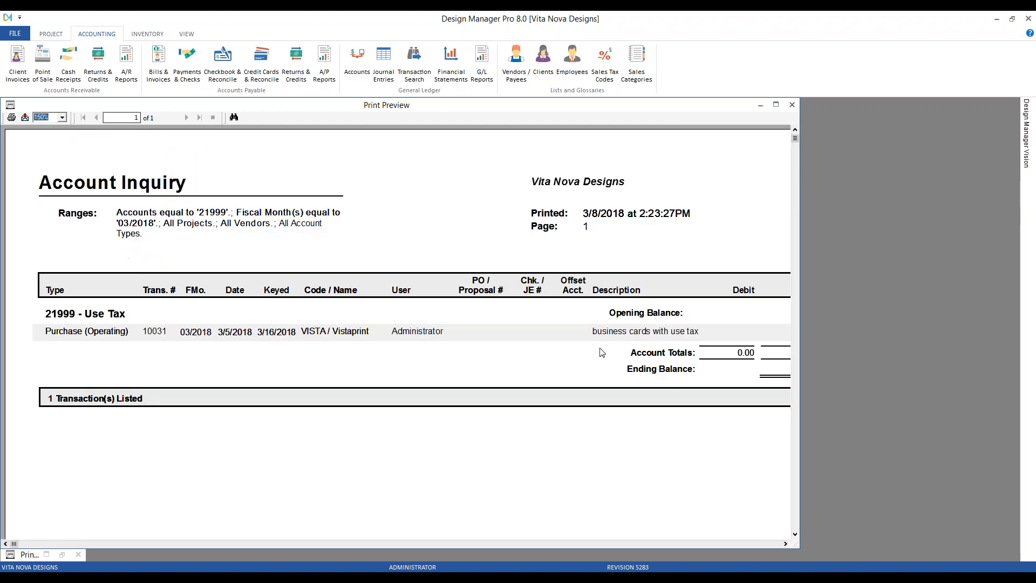
left_click(786, 544)
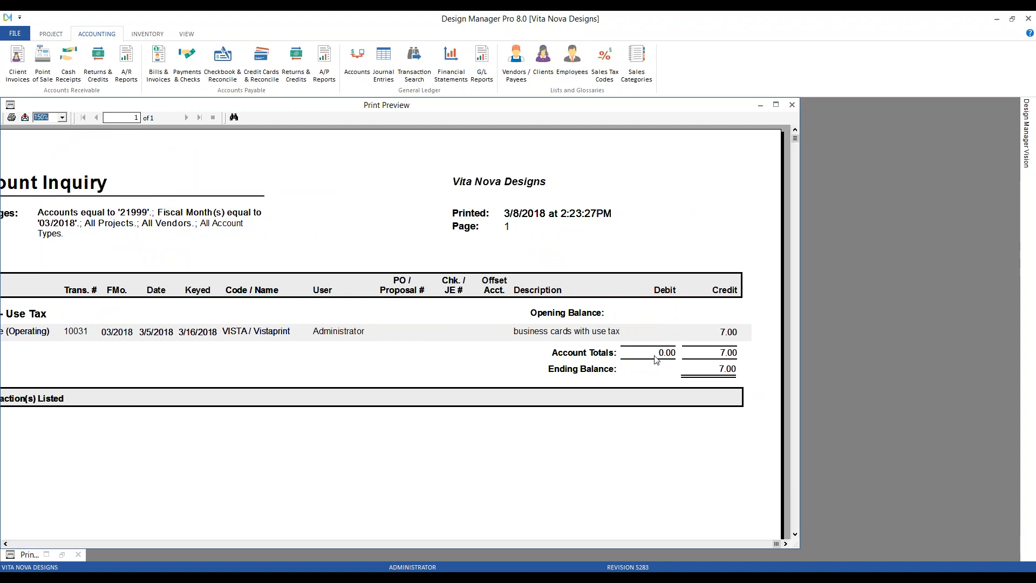
left_click(760, 106)
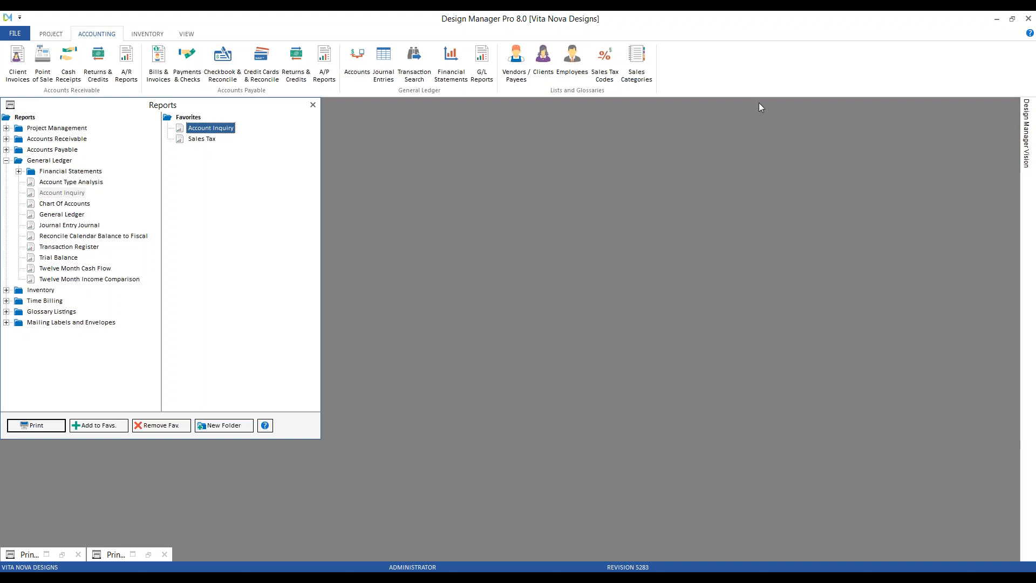
left_click(312, 104)
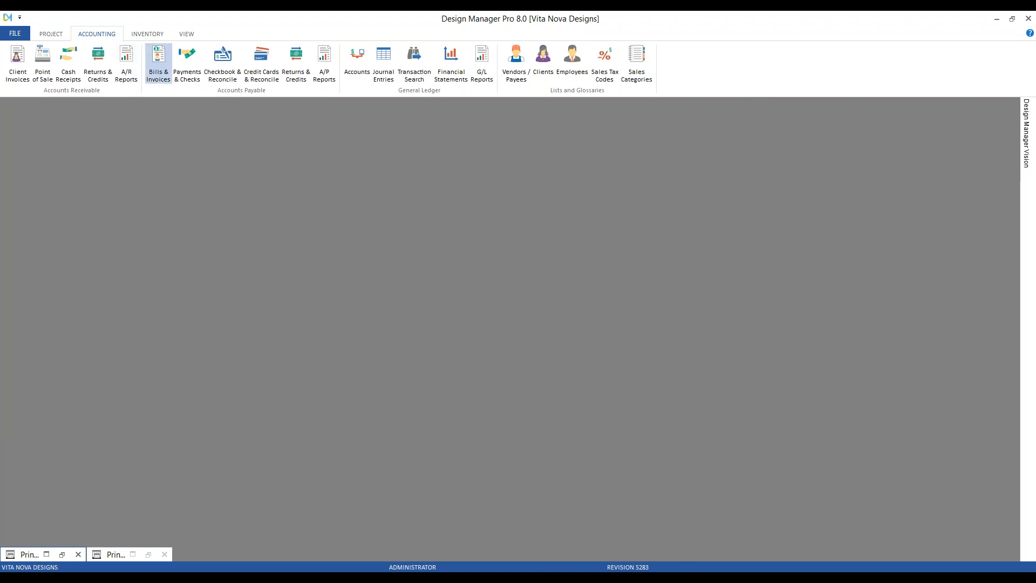
Step: Start a new vendor entry of type Expense / Bill / Misc. with American Express (20100) as the payment method
left_click(158, 62)
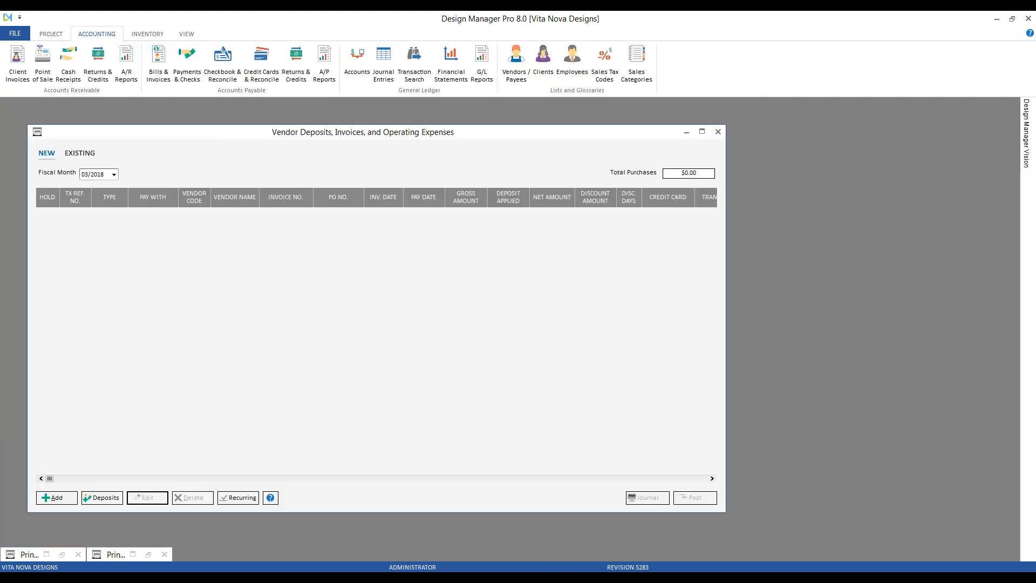
left_click(56, 498)
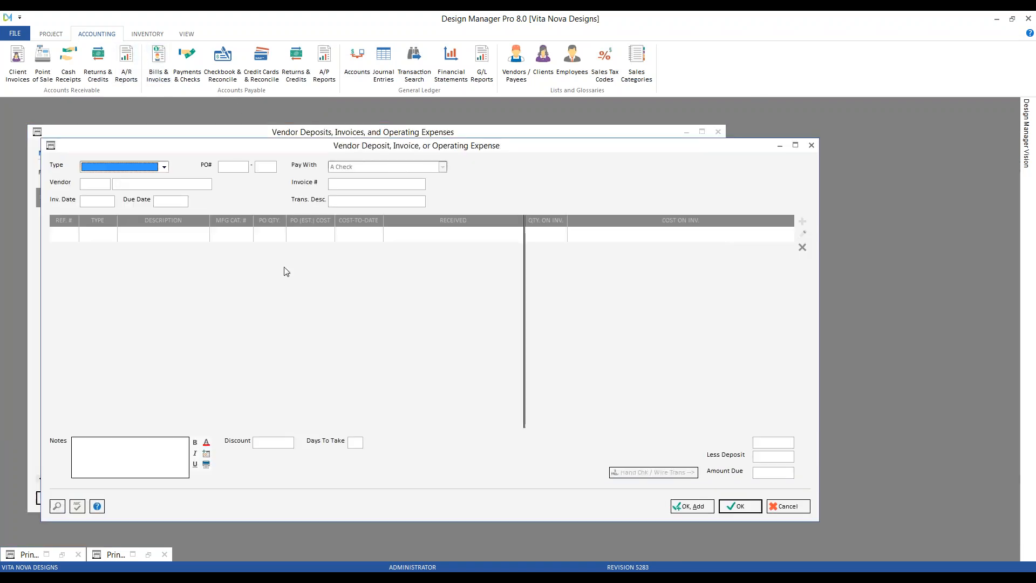
left_click(163, 166)
left_click(150, 193)
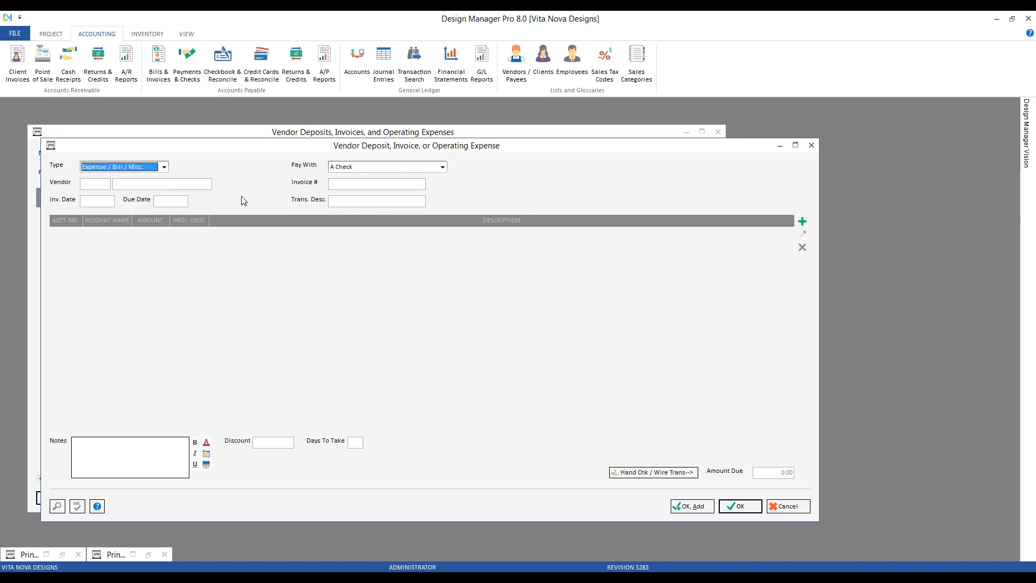
left_click(348, 166)
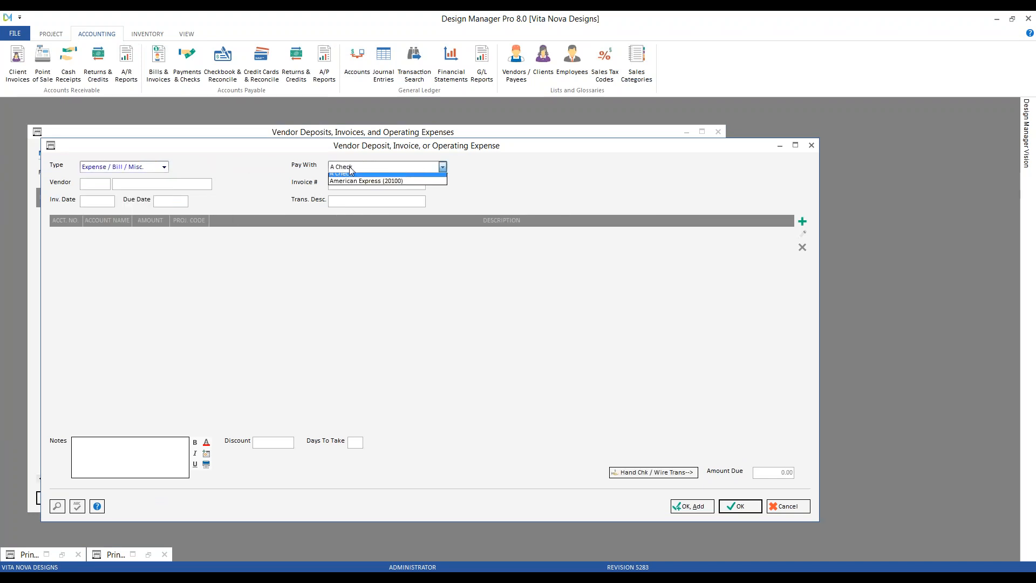
left_click(410, 184)
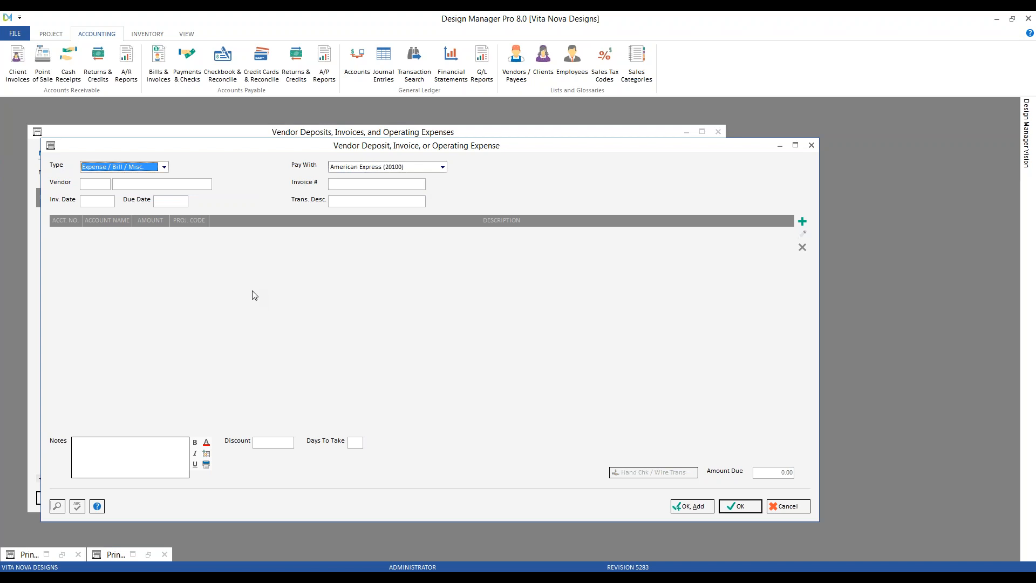
Step: Look up vendor codes starting with FL and choose Florida Dept. of Revenue (FLDR) as the entry's vendor
left_click(98, 184)
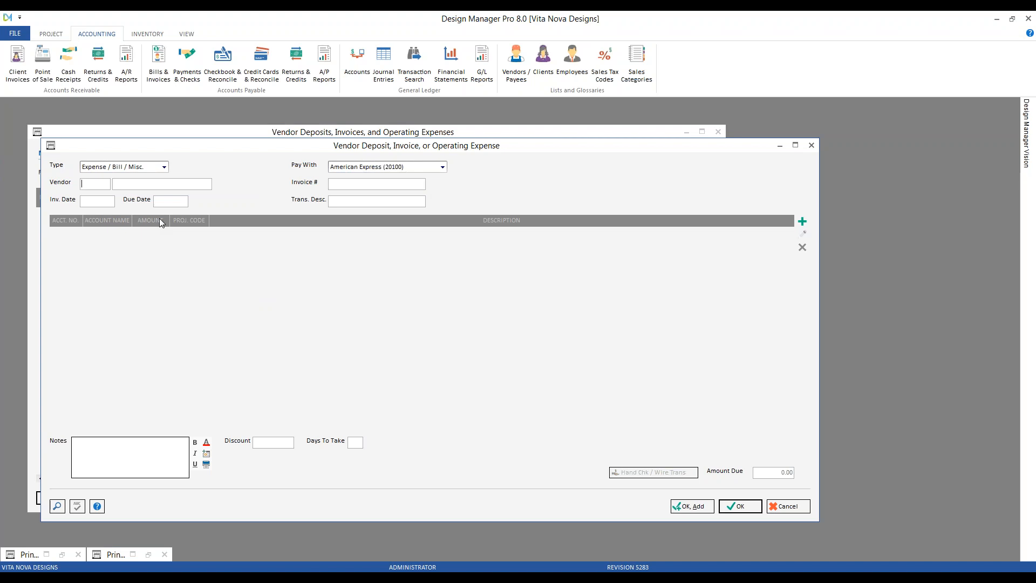
left_click(57, 507)
type("FL")
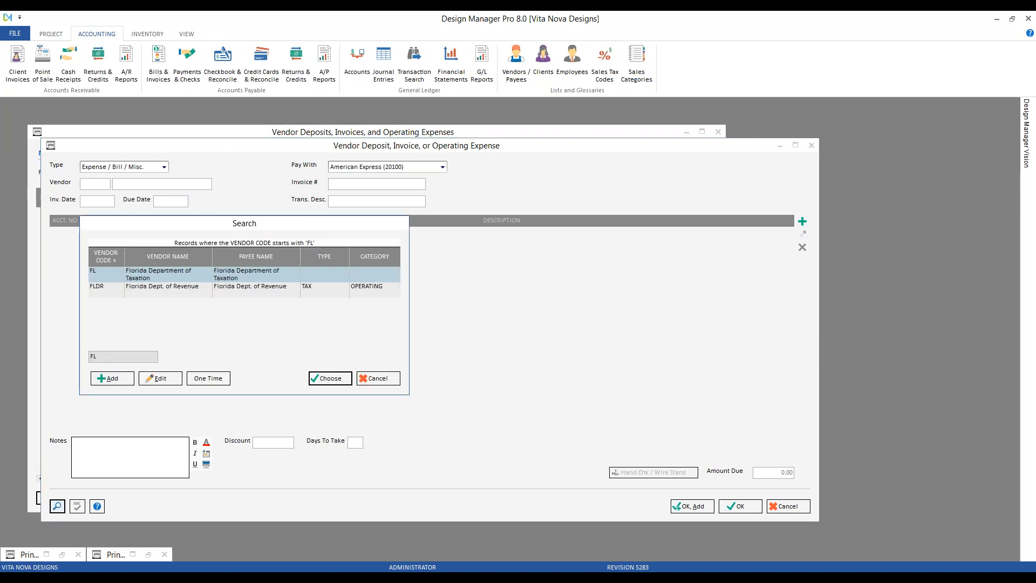
key("Down")
key("Return")
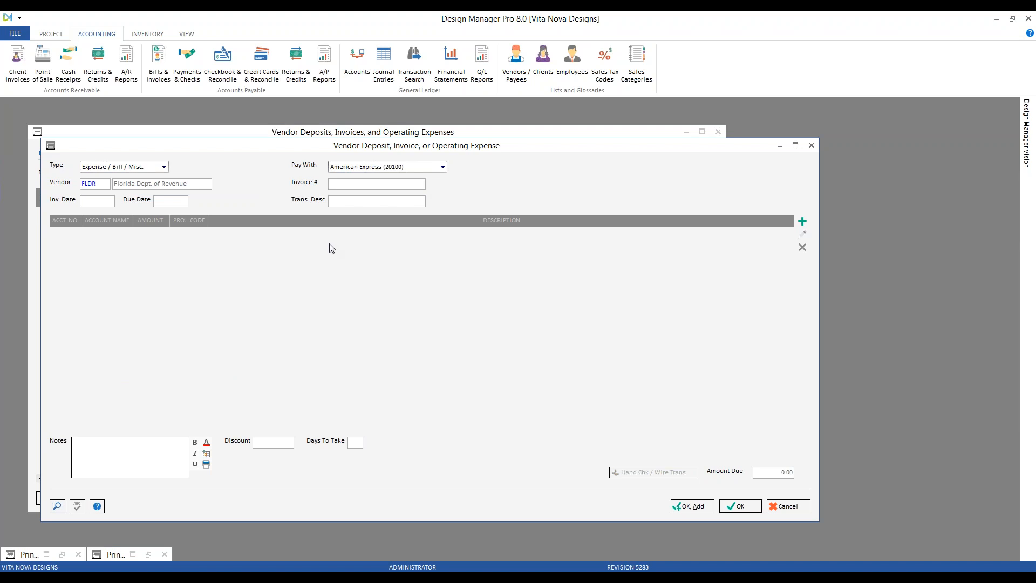
Step: Set the invoice number to "3/1/18 to 3/31/18", the invoice date to 4/3/2018 and the transaction description to "March, 2018 FL sales tax"
left_click(354, 183)
type("3/1/18 to 3/31/18")
key("ctrl+a")
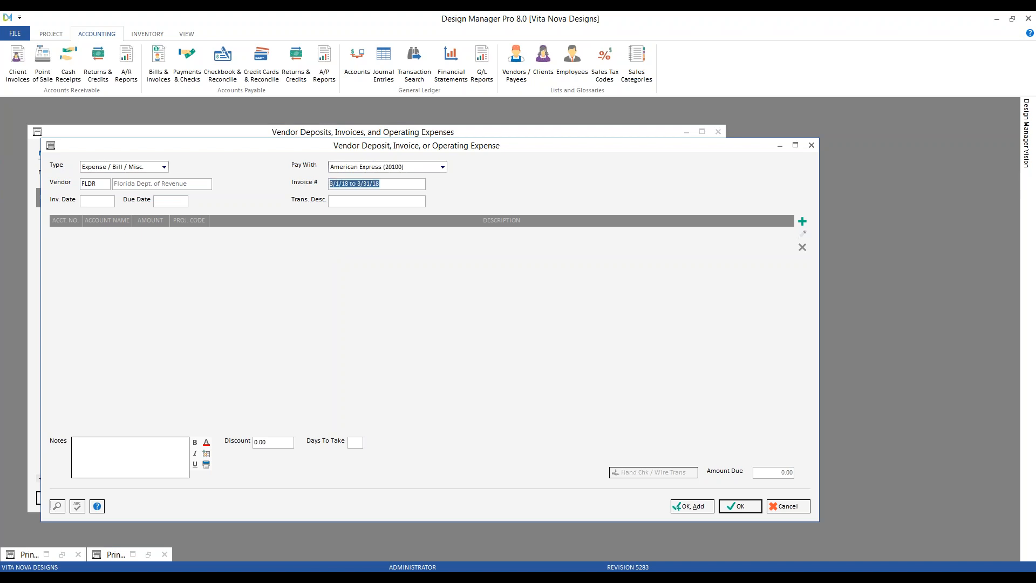
key("Tab")
type("4/3")
key("Tab")
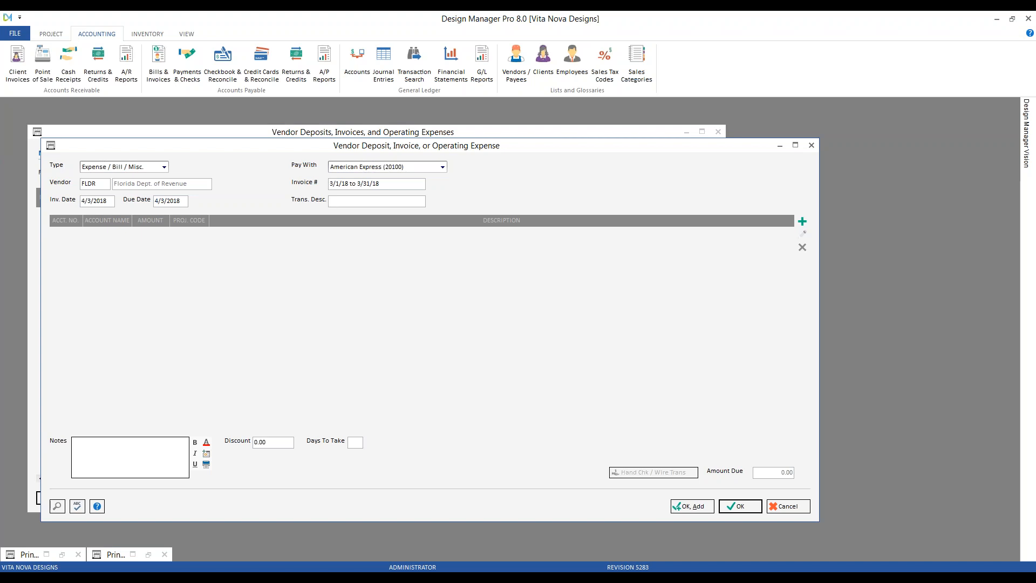
type("March, 2018 FL sales tax")
Step: Add a non-project distribution of 1590 to account 21200, Florida Sales Tax Collected, taking the FL total from the minimized Sales Tax report
left_click(802, 221)
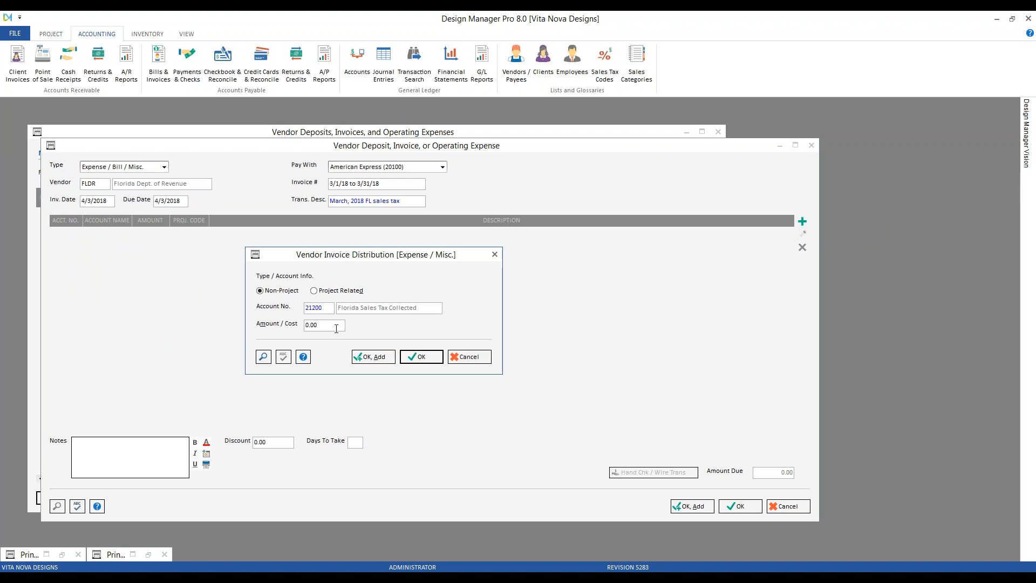
left_click_drag(318, 325, 256, 333)
left_click(61, 555)
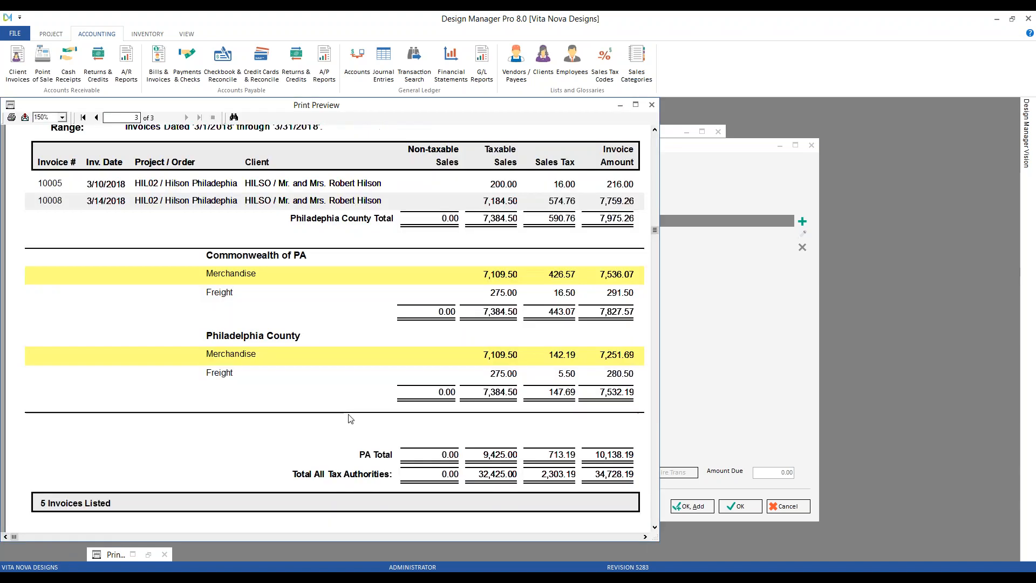
left_click(96, 117)
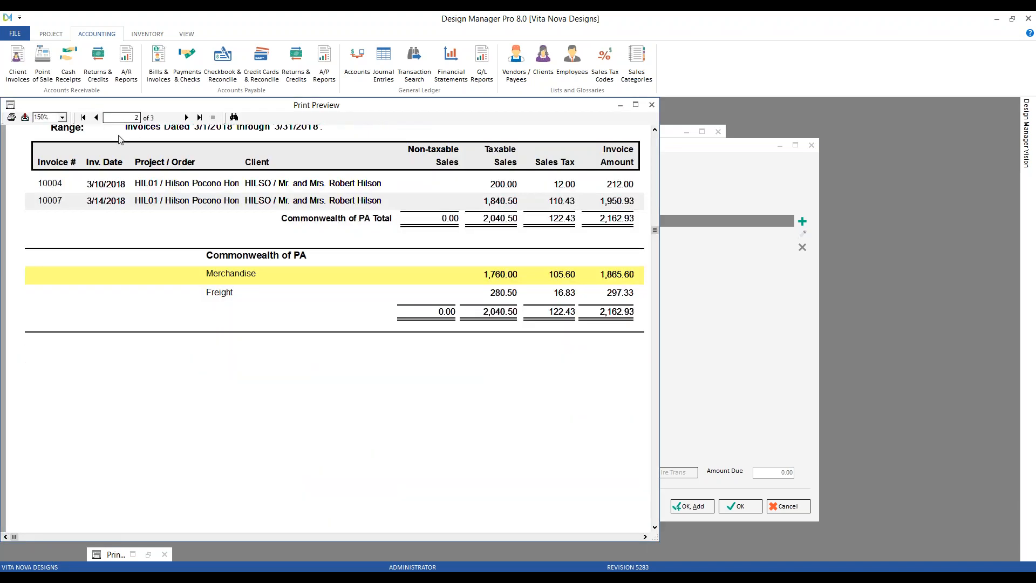
left_click(96, 118)
scroll(329, 347, "down", 1)
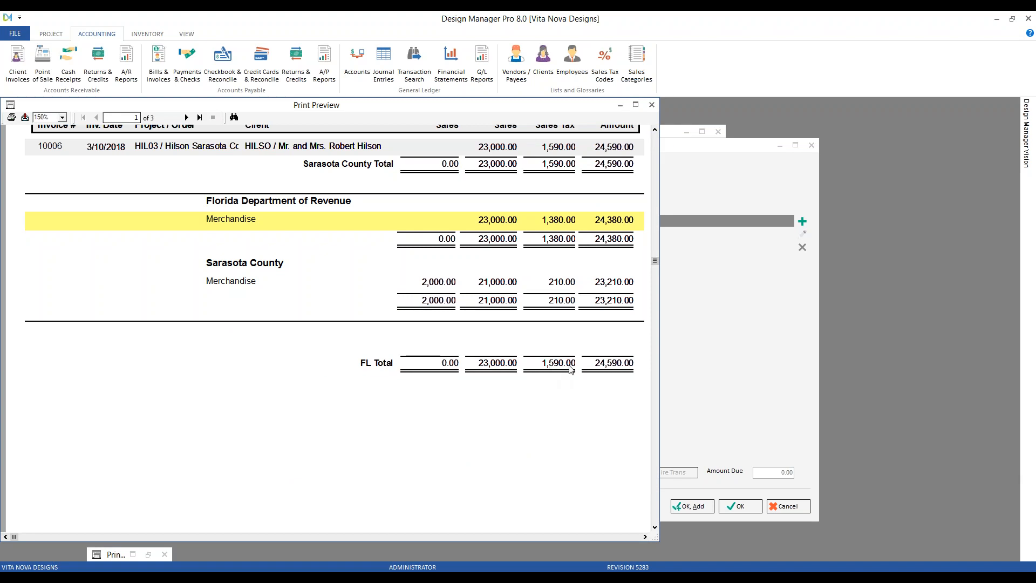
left_click(620, 105)
type("1590")
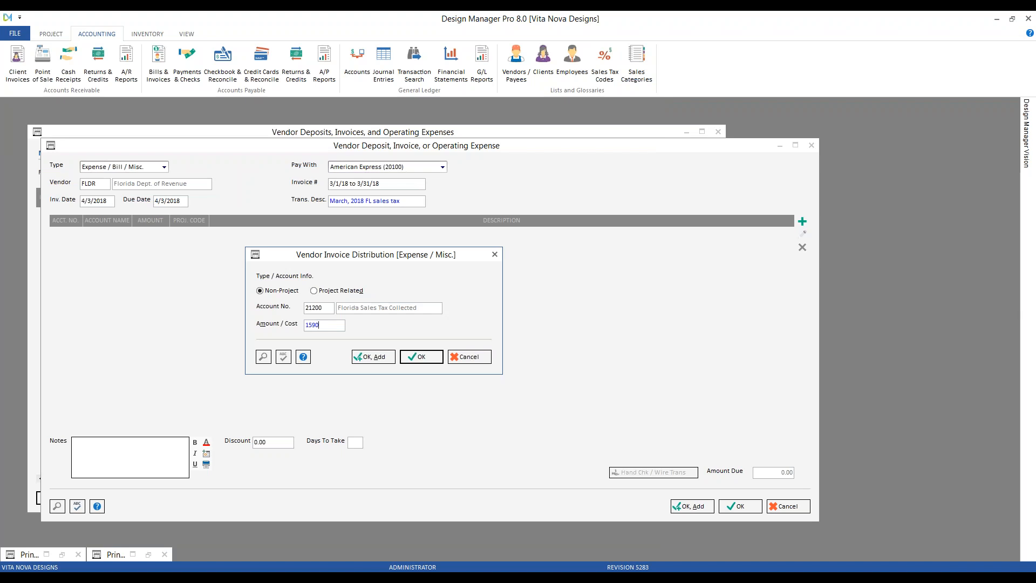
left_click(414, 355)
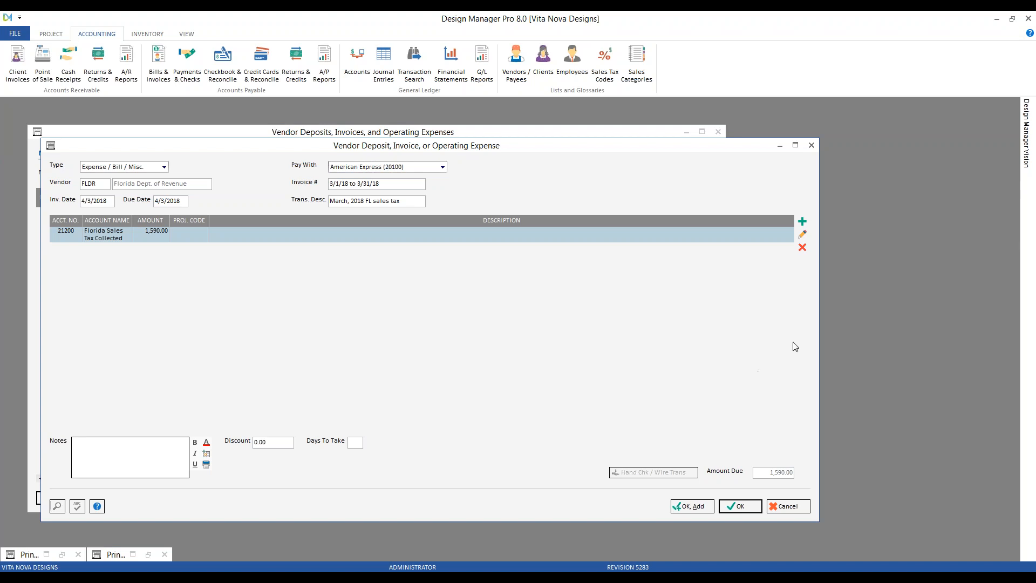
Step: Add a 15.90 distribution to account 63100, Bank Service Charges, and save the Florida sales tax expense
left_click(806, 225)
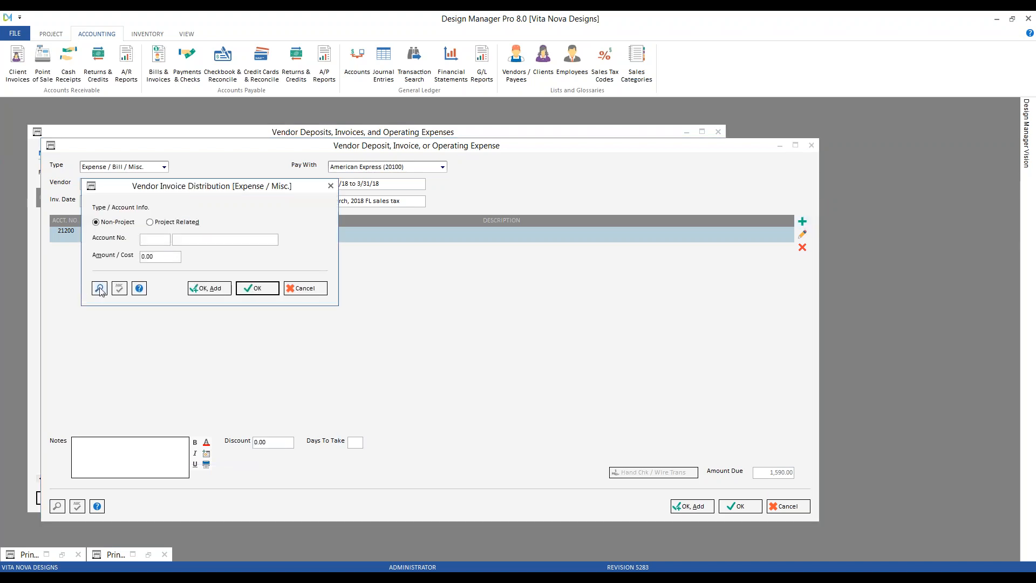
left_click(99, 288)
type("63")
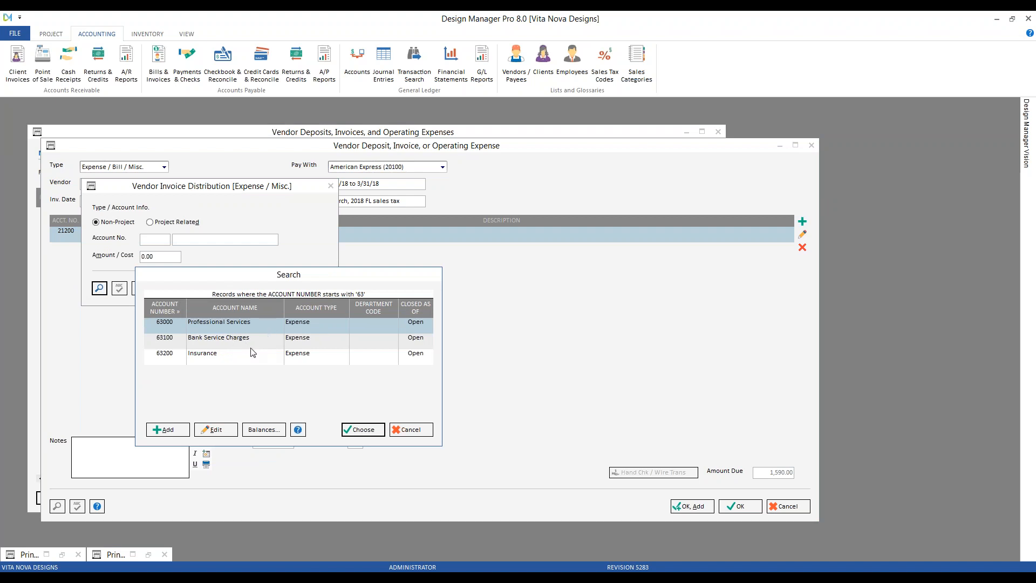
left_click(217, 341)
left_click(360, 430)
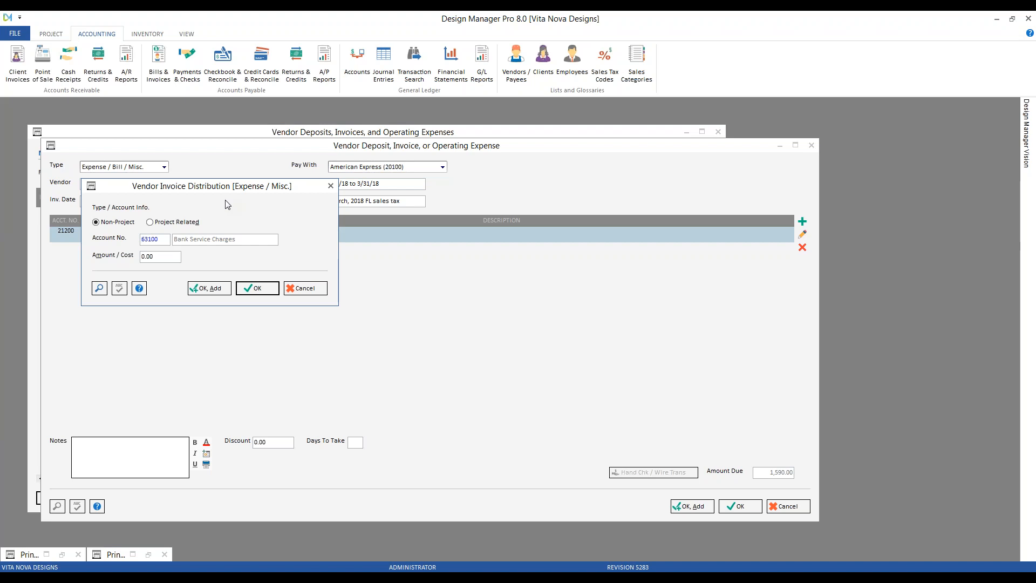
left_click(162, 257)
type("15.90")
left_click(263, 286)
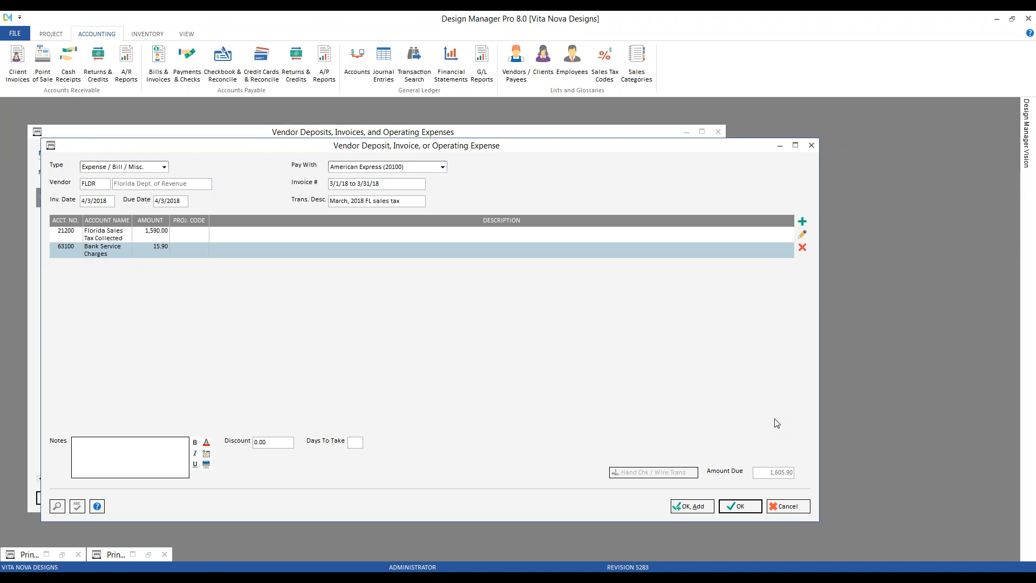
left_click(753, 506)
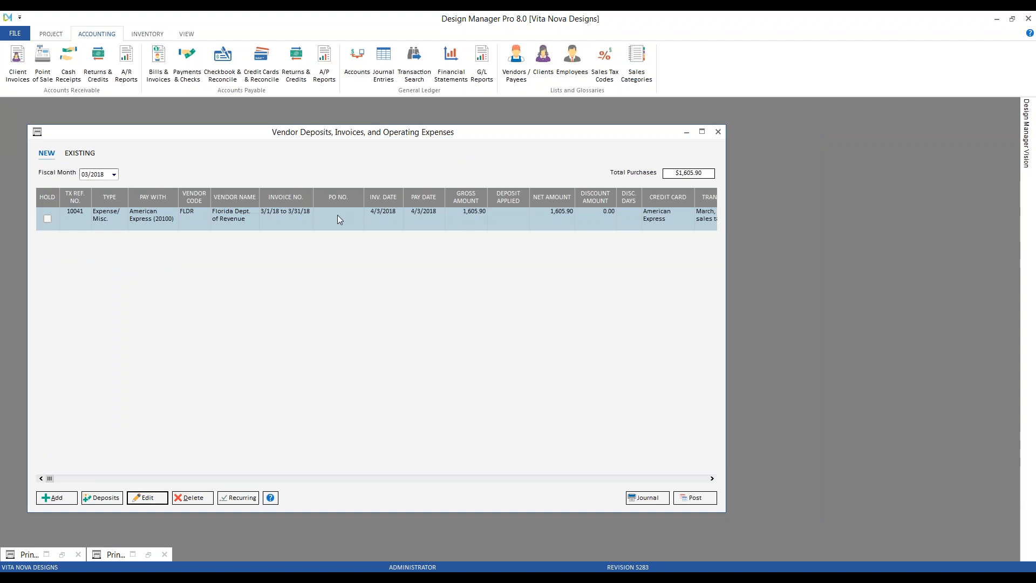
Step: Start another Expense / Bill / Misc. entry paid with American Express (20100) for vendor PA, PA Department of Revenue
left_click(71, 497)
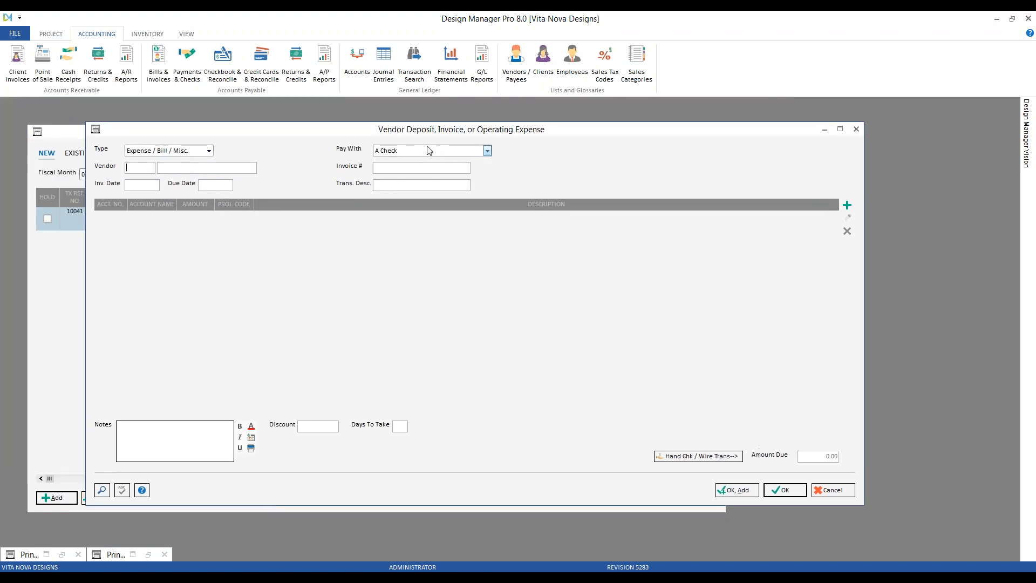
left_click(418, 151)
left_click(415, 167)
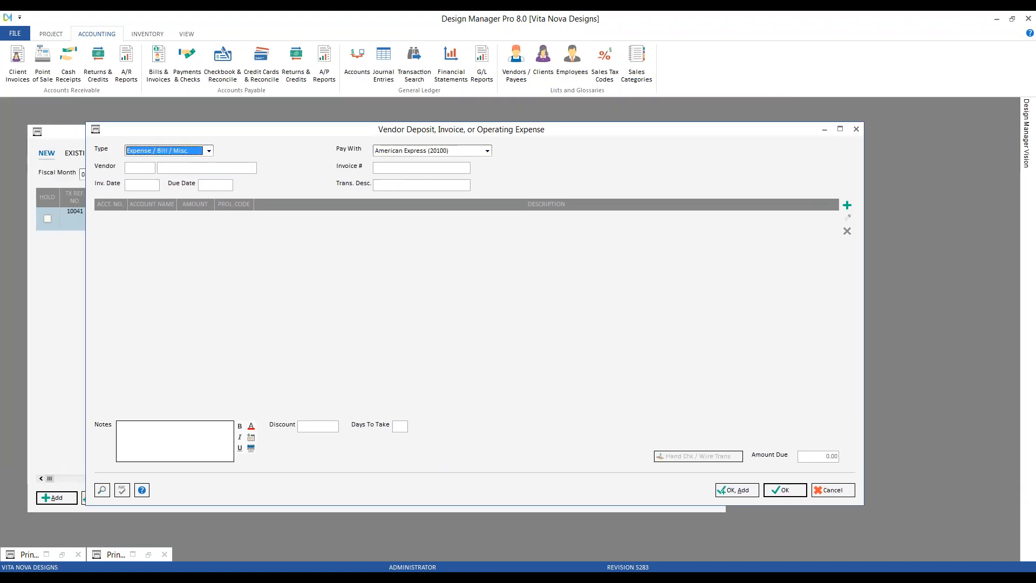
left_click(142, 169)
left_click(106, 490)
type("PA")
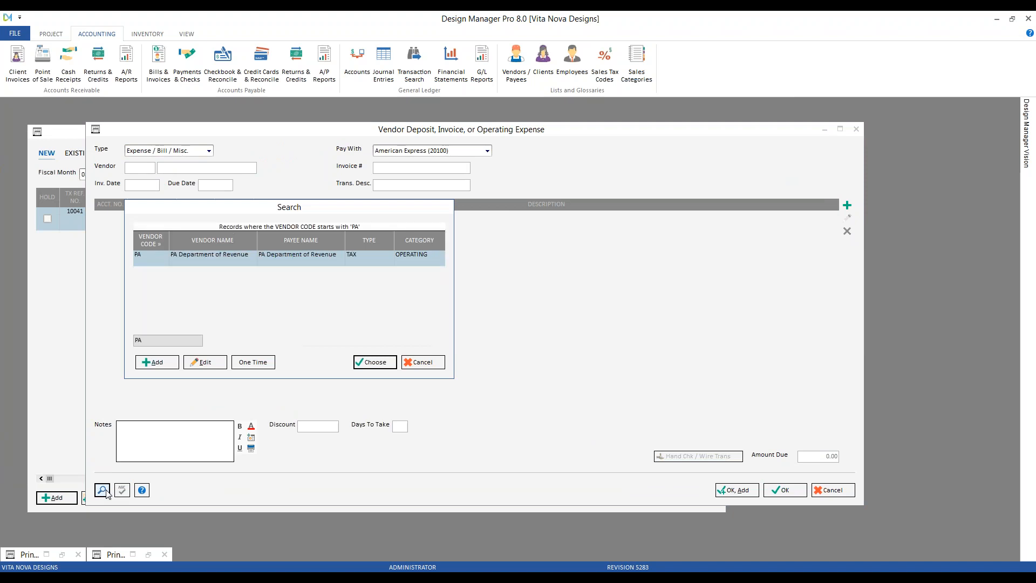
key("Return")
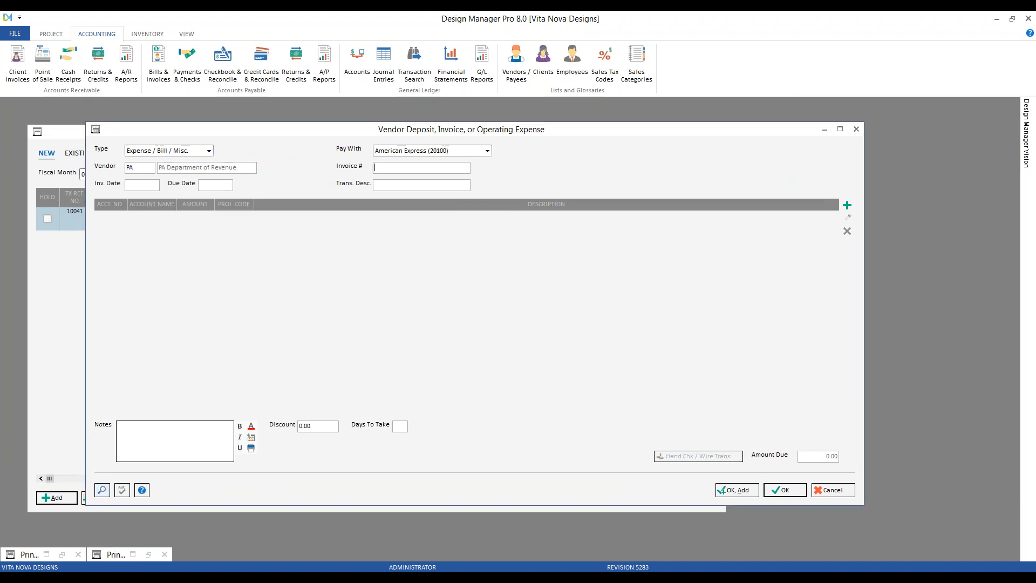
Step: Enter invoice number "3/1/18 to 3/31/18", invoice date 4/3/2018 and description "March, 2018 PA Sales Tax", copying the invoice number for reuse
type("3/1/18 to 3/31/18")
key("Tab")
key("ctrl+c")
type("4/3")
key("Tab")
type("March, 2018")
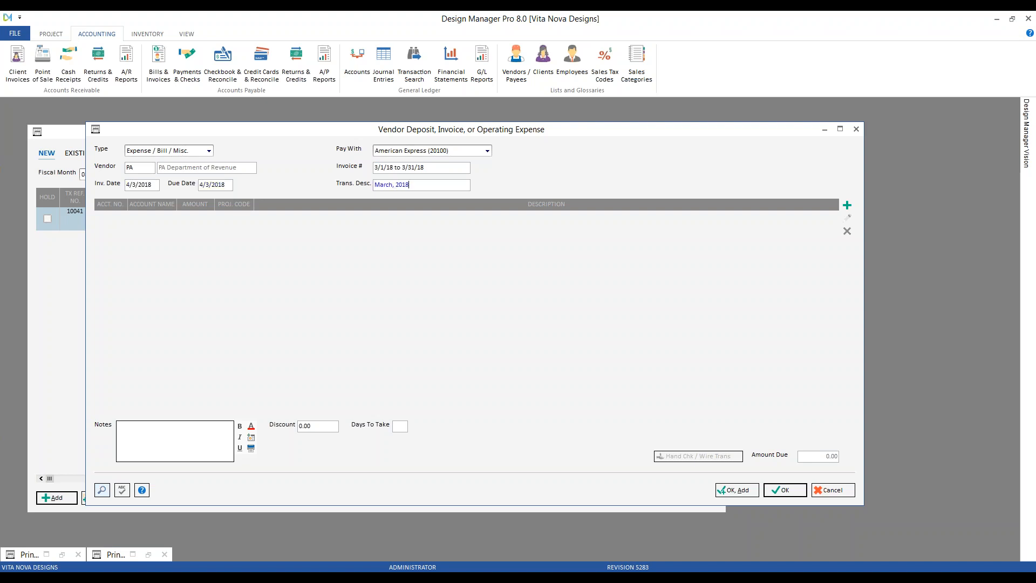
type(" P")
key("Return")
key("Return")
type("A Sales Tax")
Step: Distribute 713.19 to account 21100, PA Sales Tax Collected, using the PA total from the Sales Tax report, and continue with another distribution line
left_click(847, 205)
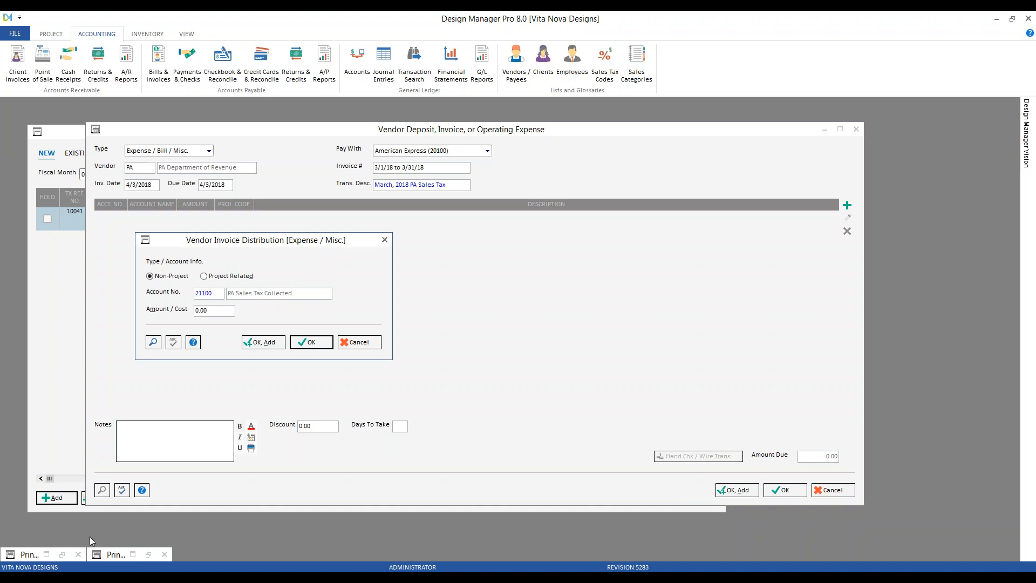
left_click(64, 554)
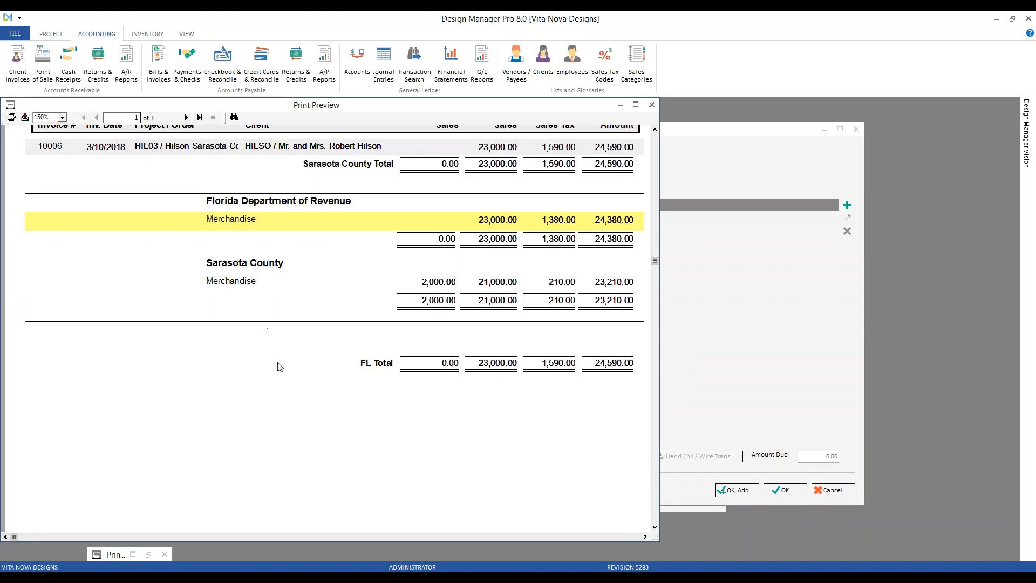
left_click(198, 117)
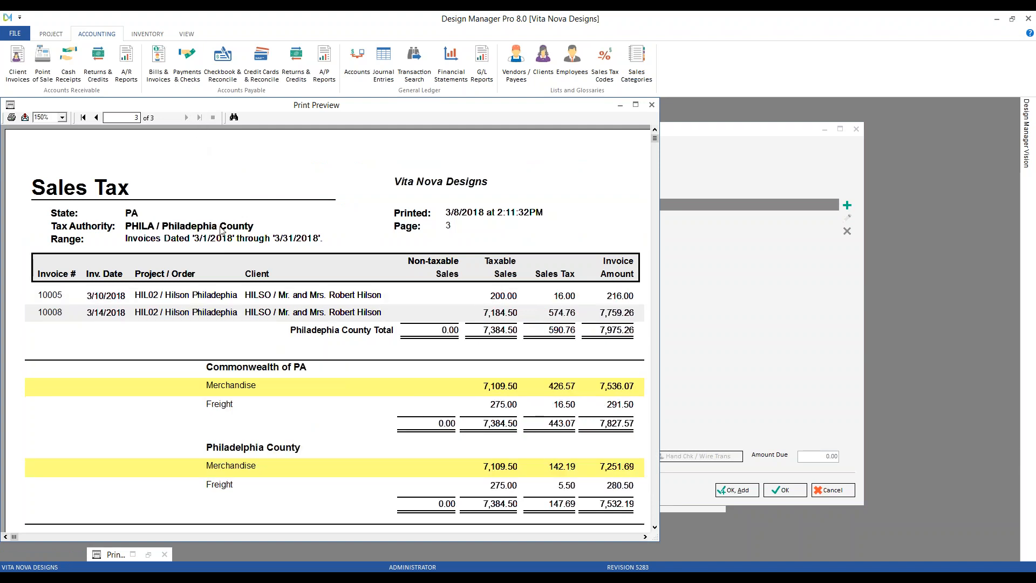
scroll(253, 267, "down", 3)
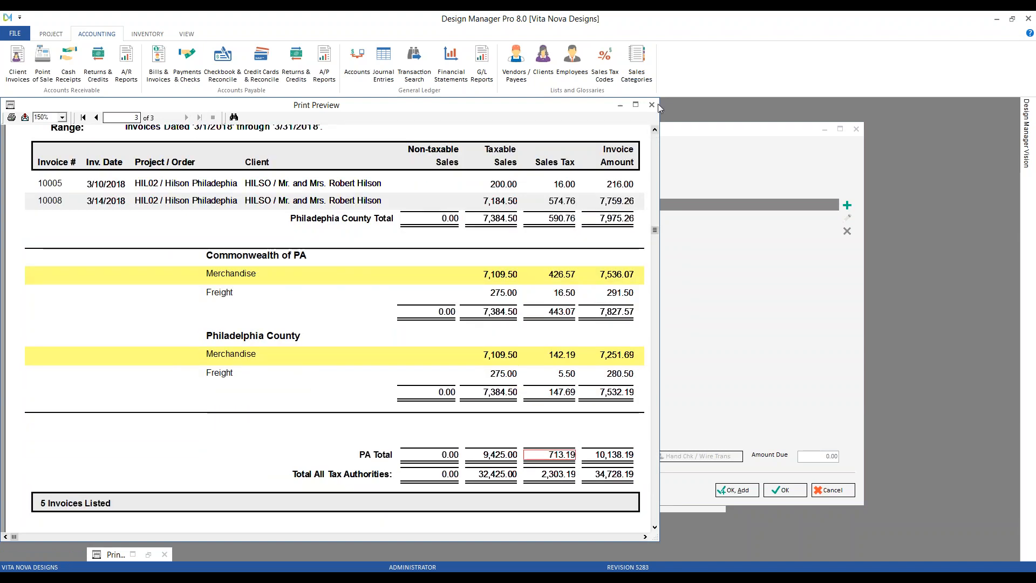
left_click(617, 108)
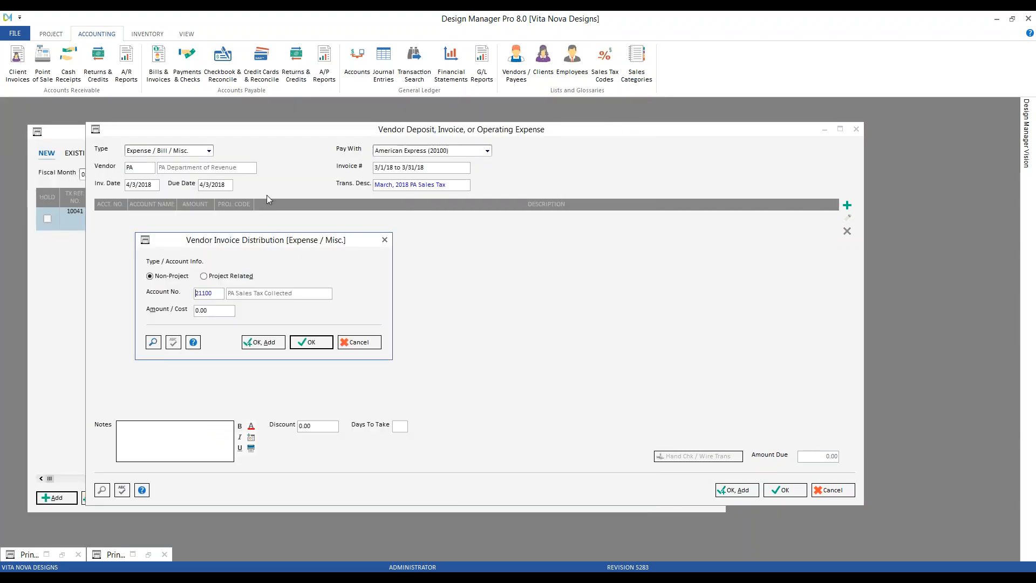
type("713.19")
left_click(264, 343)
Step: Distribute 7.13 to account 63100, Bank Service Charges, and save the PA sales tax expense
type("63100")
key("Tab")
type("71")
type("13")
left_click(319, 342)
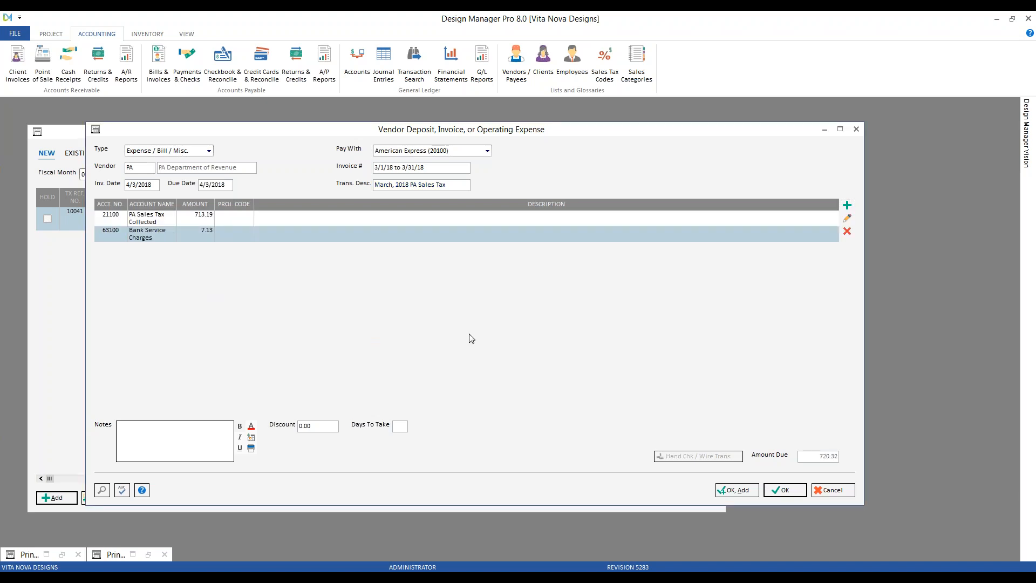
left_click(785, 490)
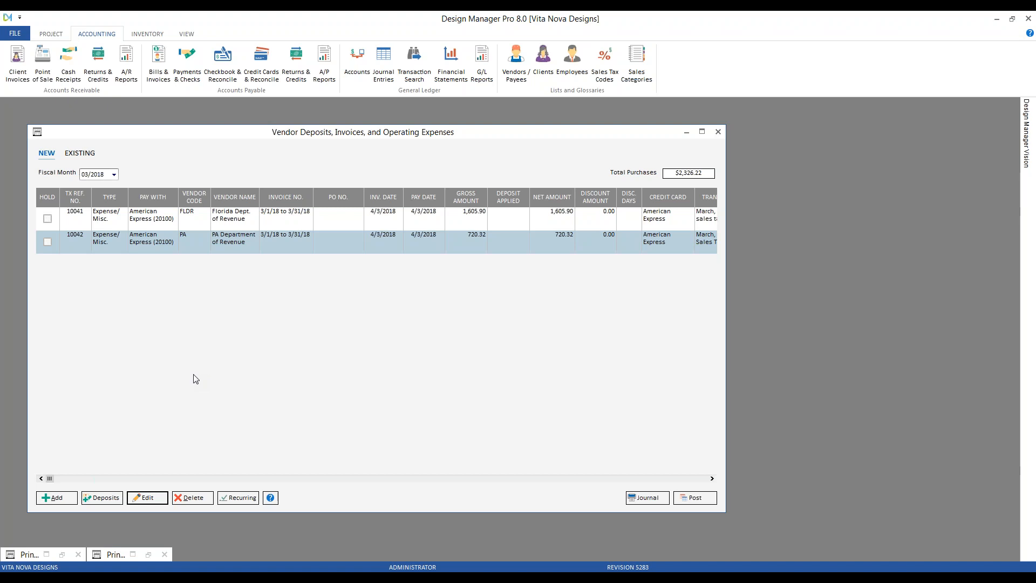
Step: Start a third Expense / Bill / Misc. entry paid with American Express (20100) for vendor NJST, State of New Jersey
left_click(57, 498)
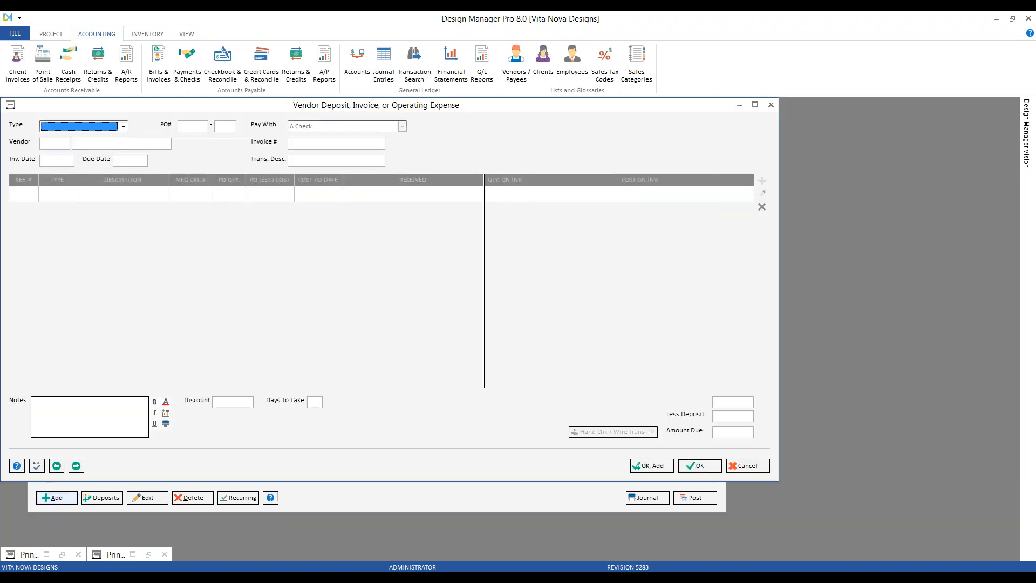
left_click(402, 126)
left_click(348, 140)
left_click(58, 141)
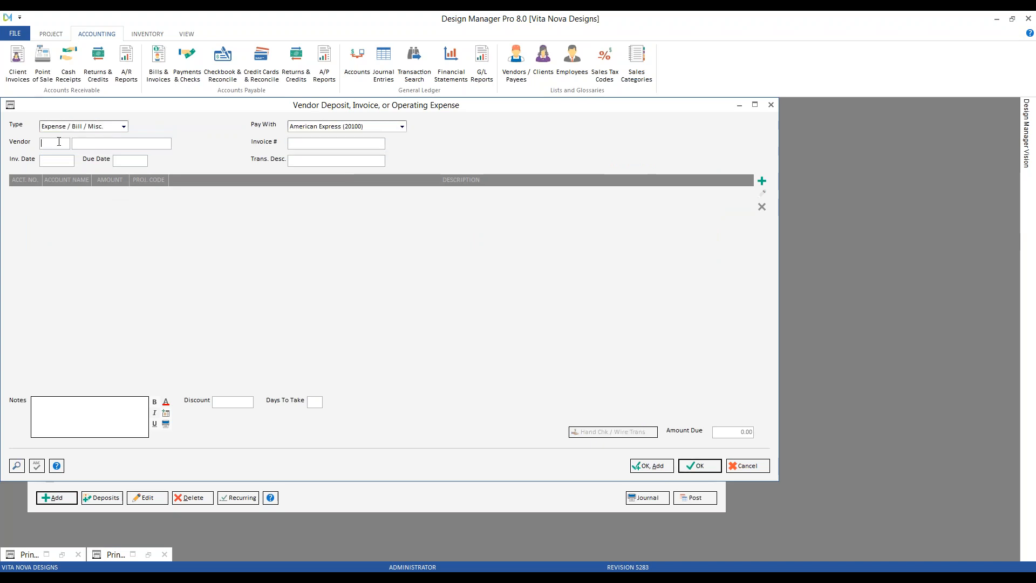
left_click(17, 465)
type("N")
key("Return")
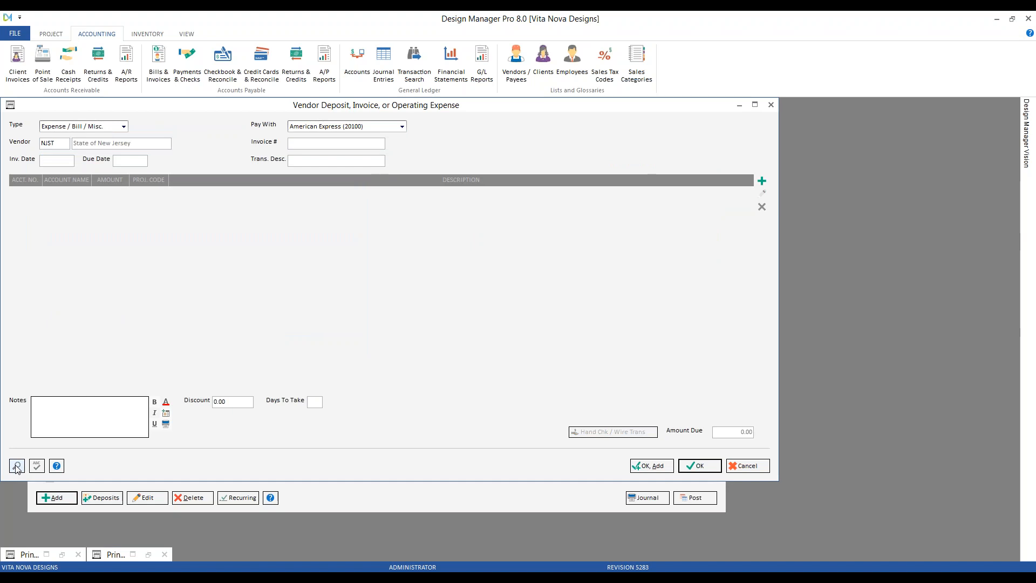
Step: Paste invoice number "3/1/18 to 3/31/18", set the invoice date to 4/3/2018 and enter the description "March, 2018 Use Tax NJ"
type("v")
key("ctrl+v")
type("4/3")
key("Tab")
key("Tab")
type("Marc")
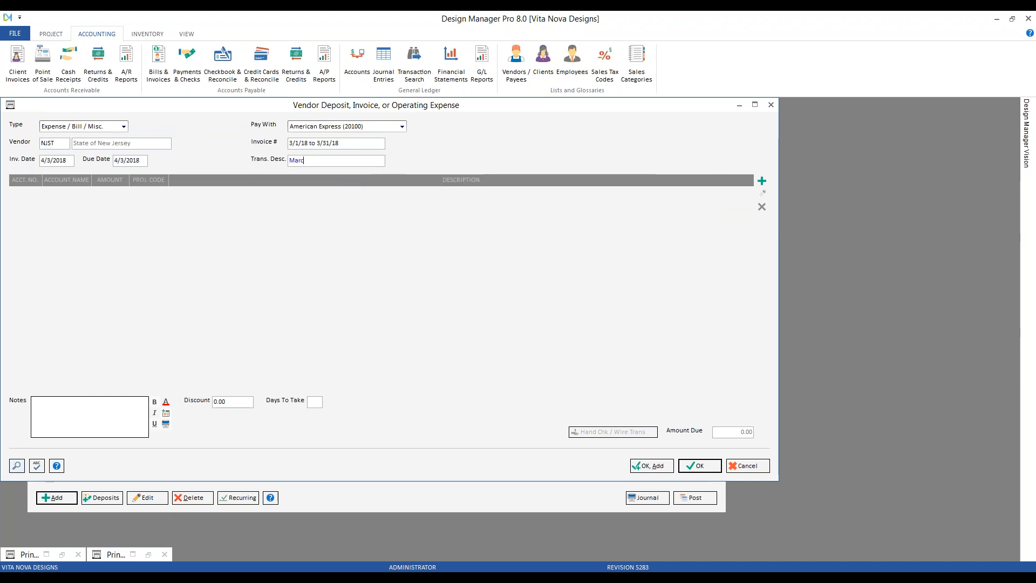
type("h, 2018 Uset Ta")
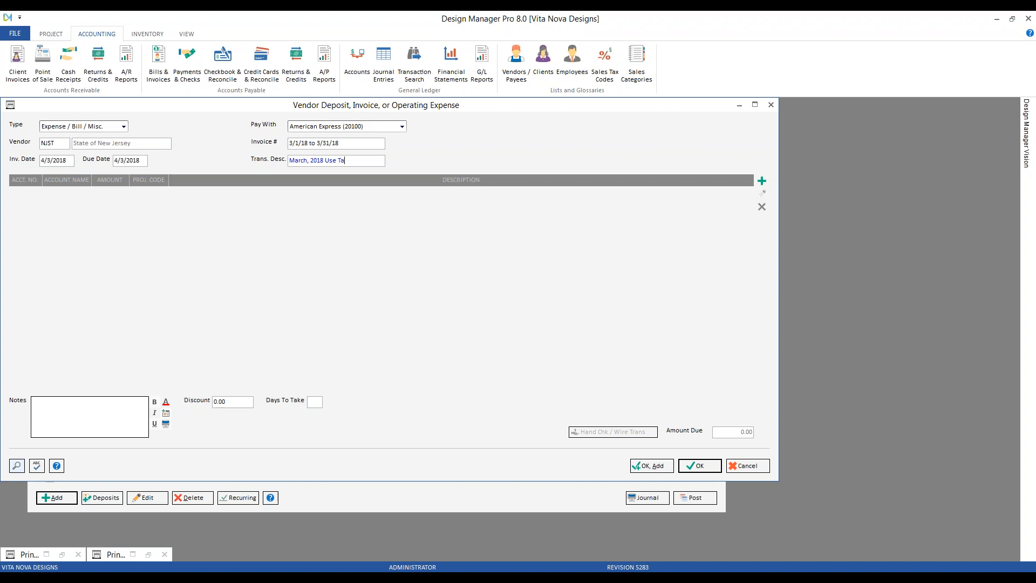
type("x NJ")
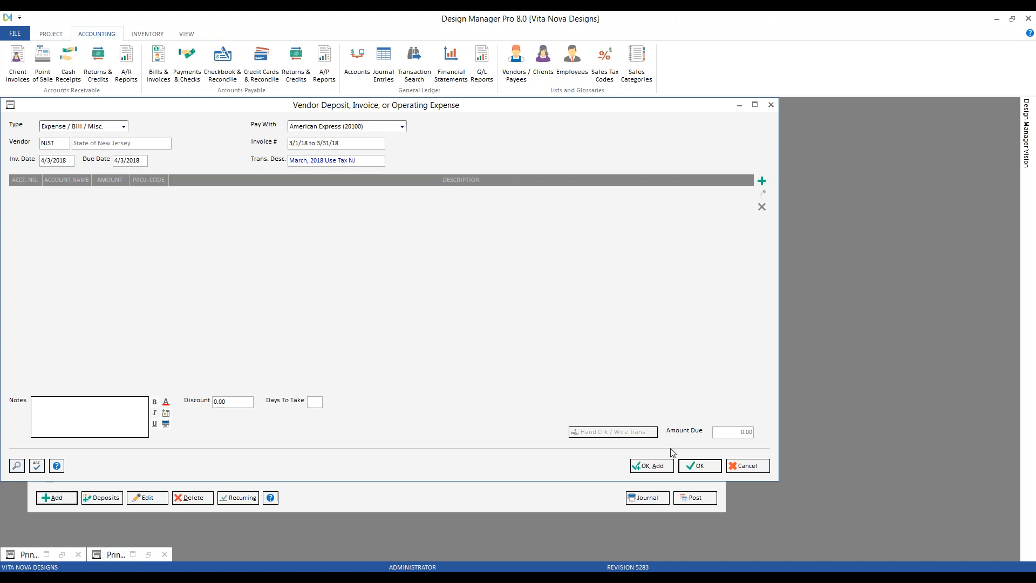
Step: Distribute 7.00 of the New Jersey expense to account 21999, Use Tax
left_click(762, 181)
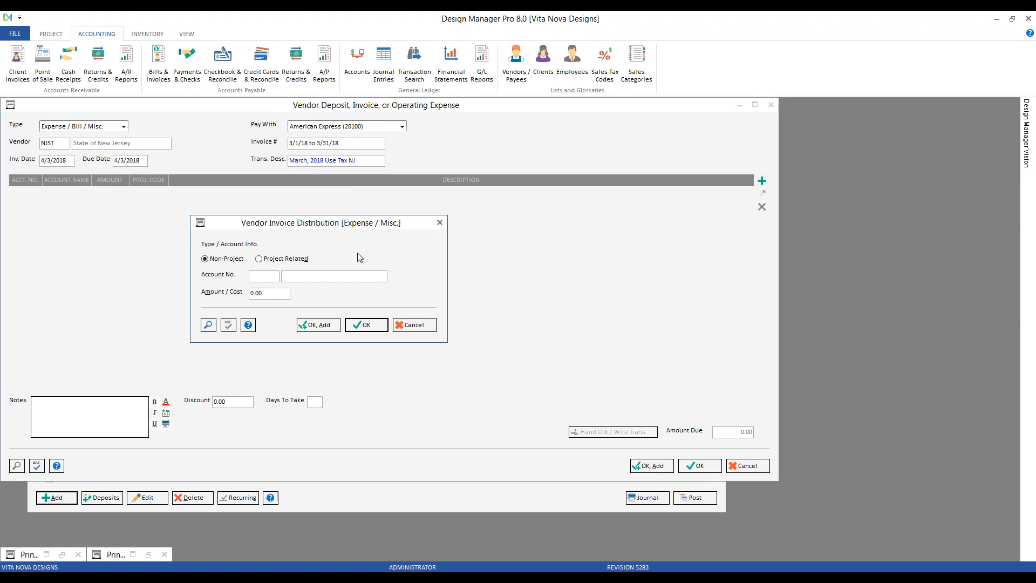
key("F2")
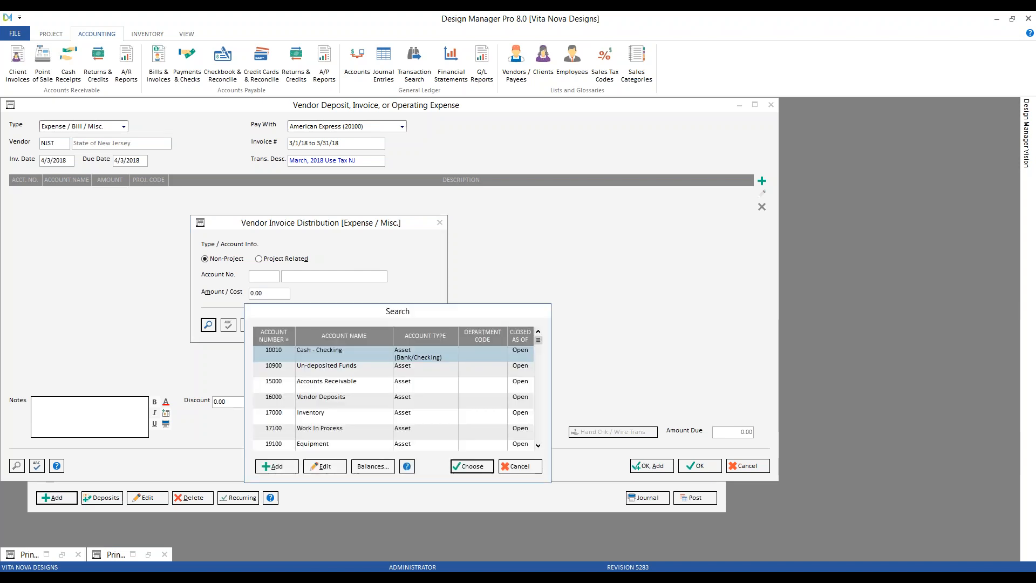
type("2")
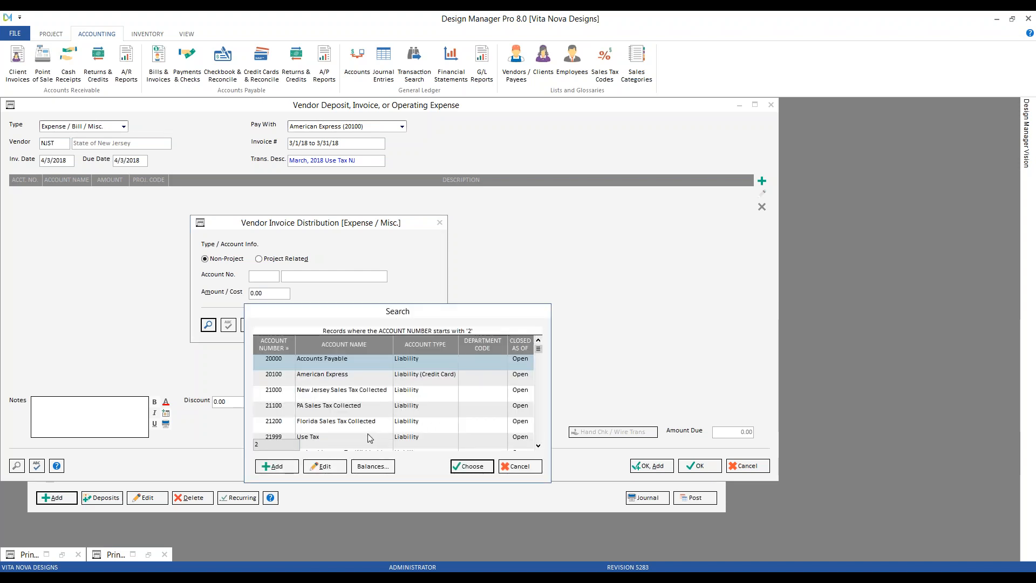
left_click(368, 434)
left_click(451, 466)
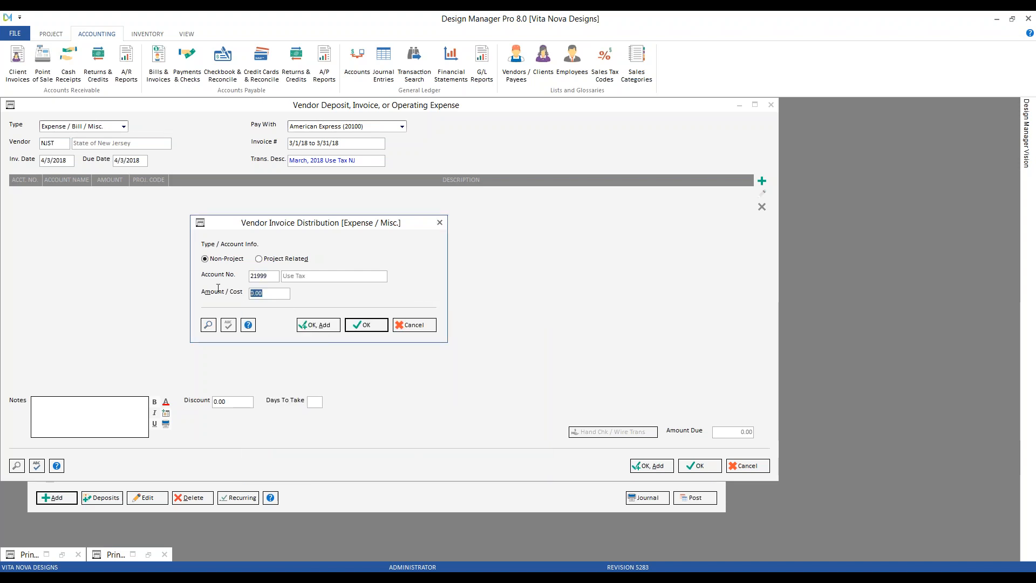
type("7")
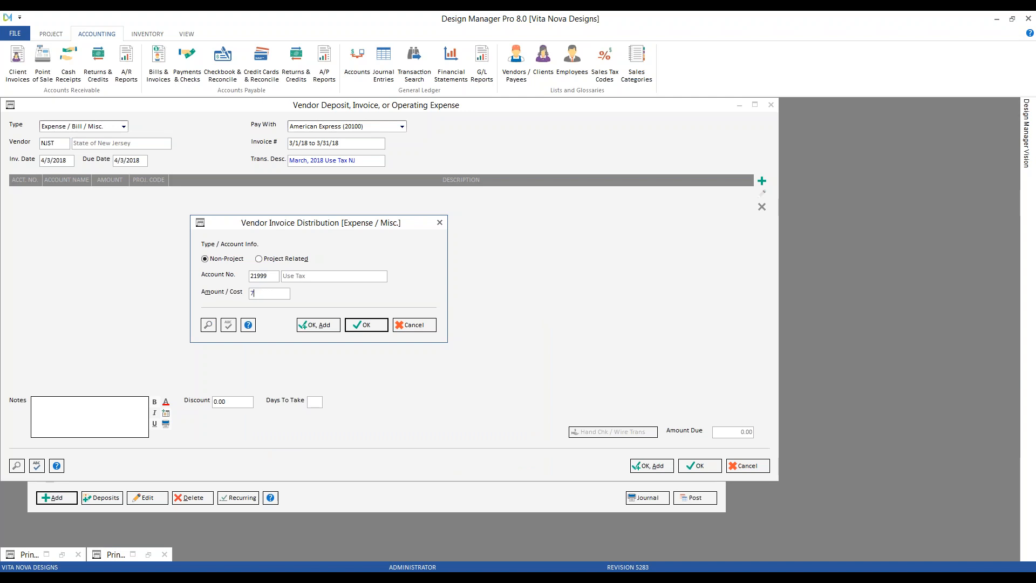
key("Return")
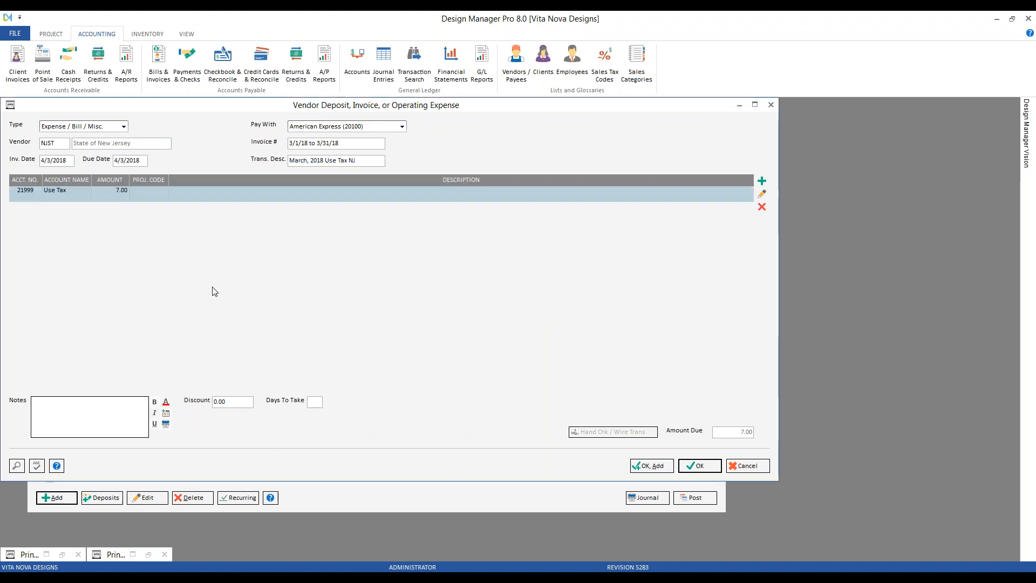
Step: Distribute 0.70 to account 63100, Bank Service Charges, and save the New Jersey use tax expense
left_click(761, 180)
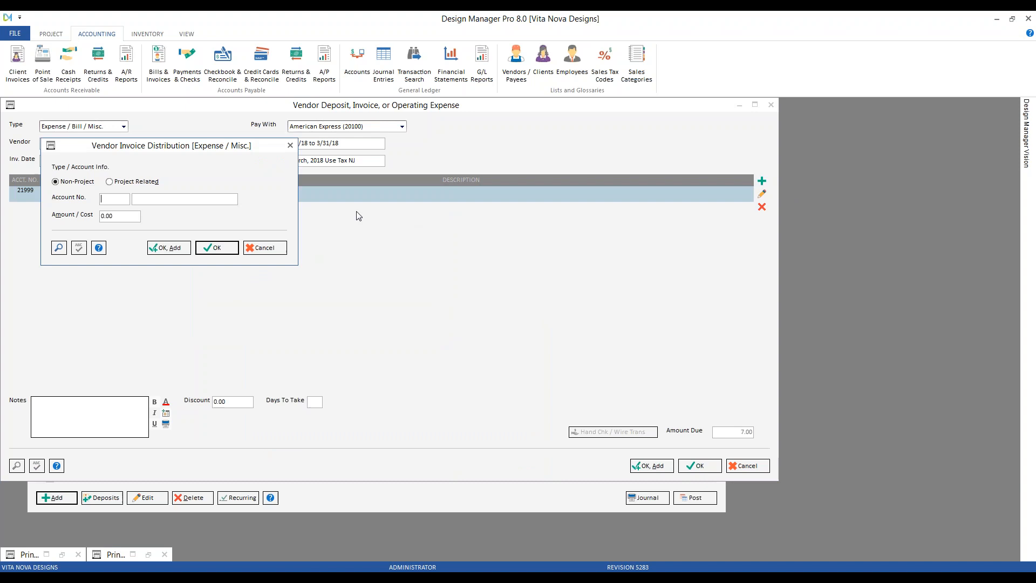
type("63100")
key("Tab")
type(".7")
key("Return")
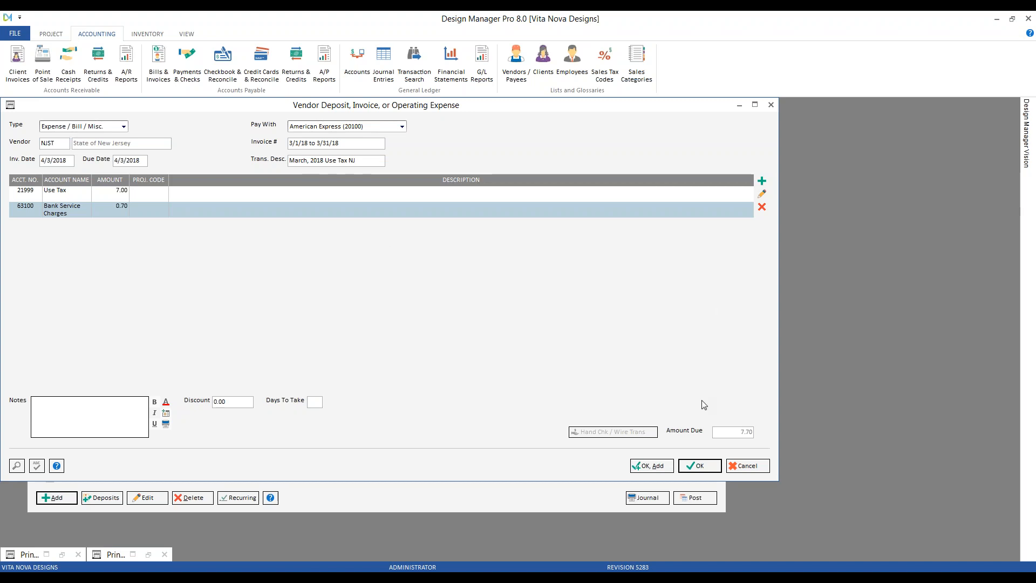
left_click(698, 465)
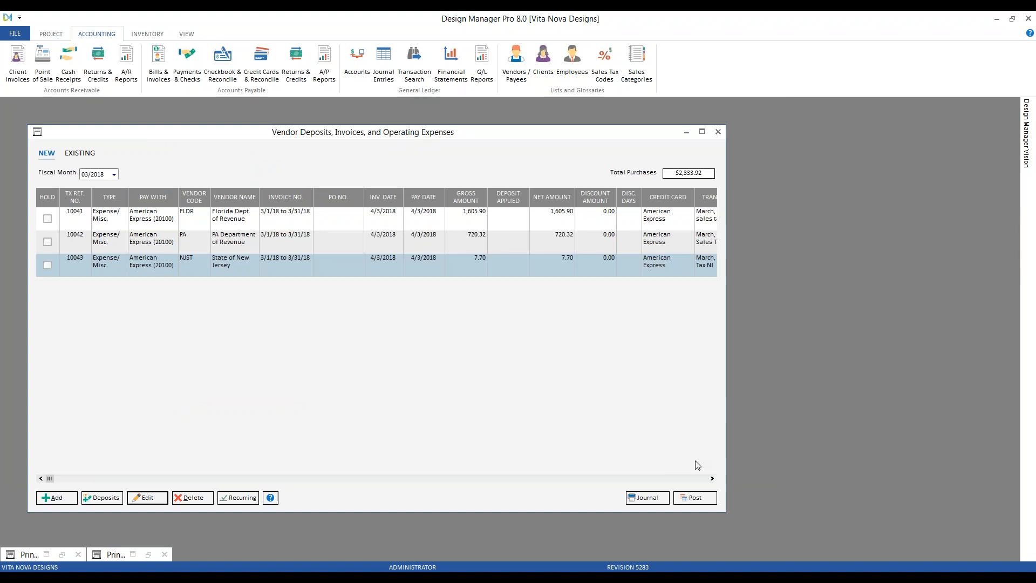
Step: Post the list of three tax purchases into fiscal month 03/2018 and close the vendor expenses window
left_click(712, 504)
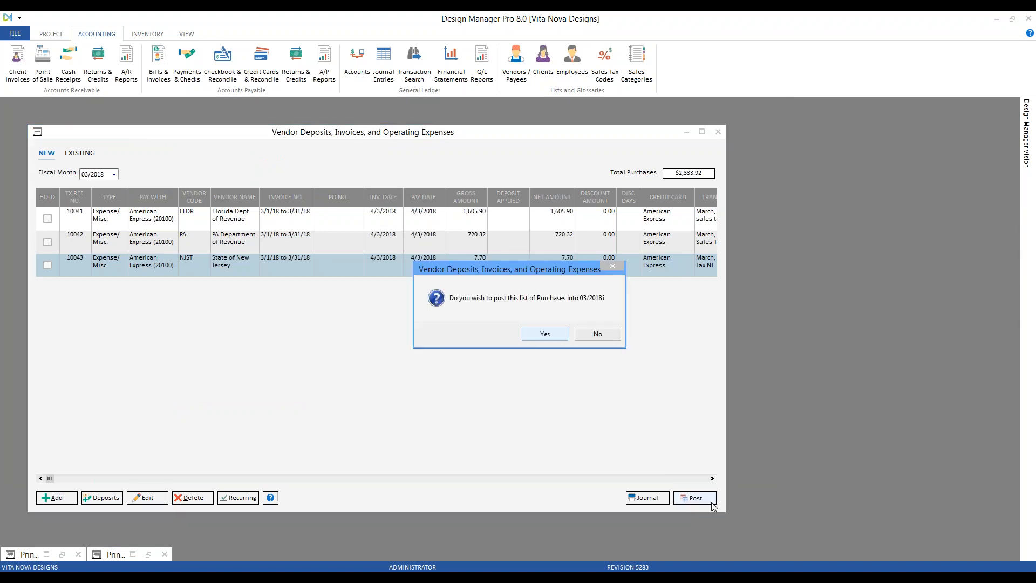
left_click(545, 334)
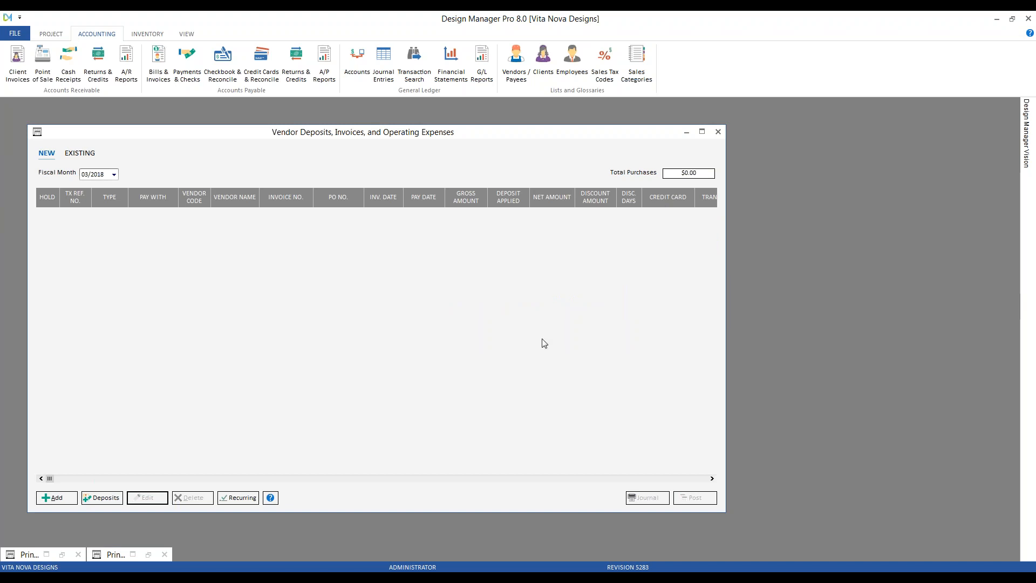
left_click(717, 132)
Step: Filter the Account Glossary to account numbers starting with 21 and check the balances of 21100, PA Sales Tax Collected
left_click(358, 65)
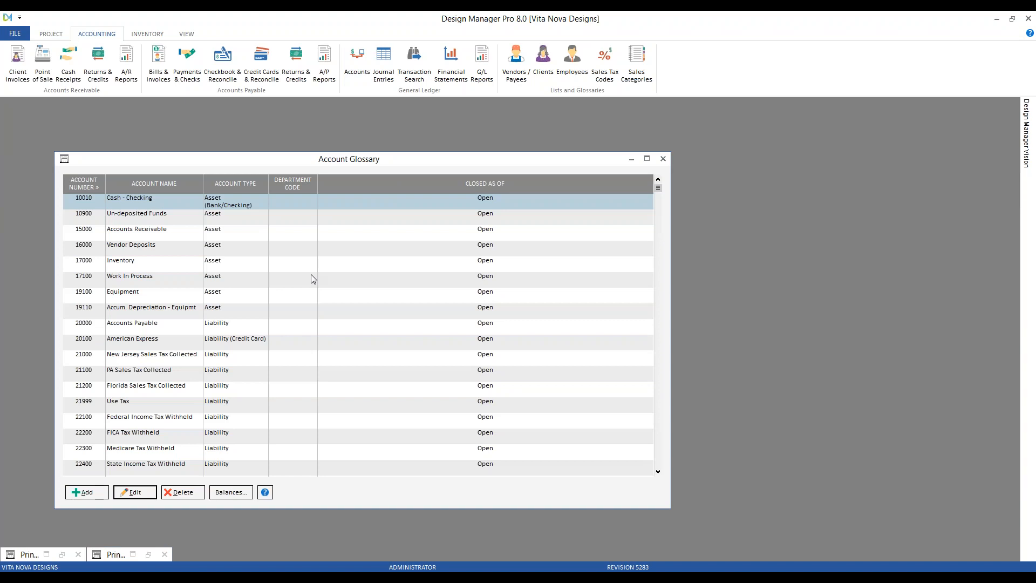
type("21")
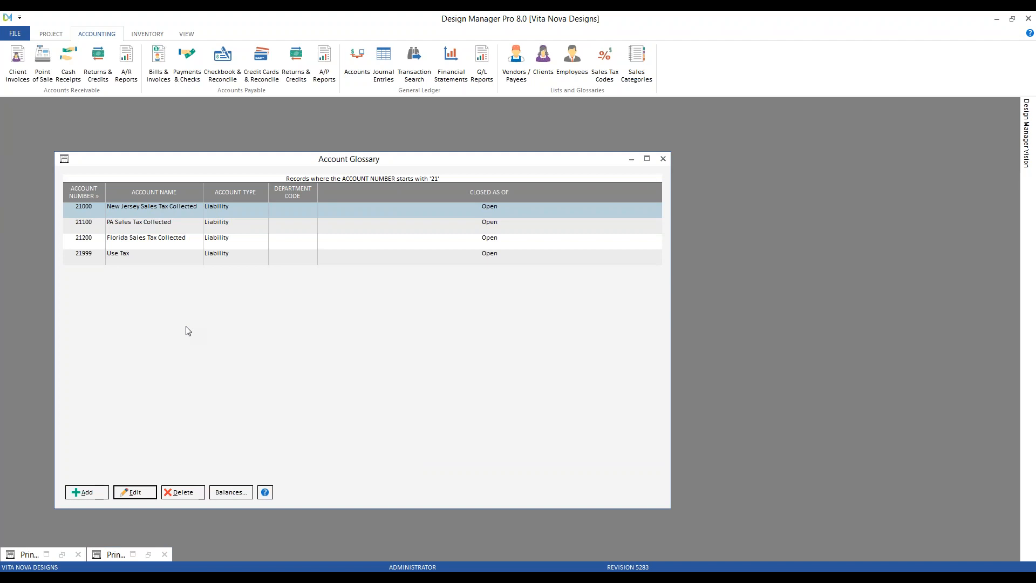
left_click(169, 231)
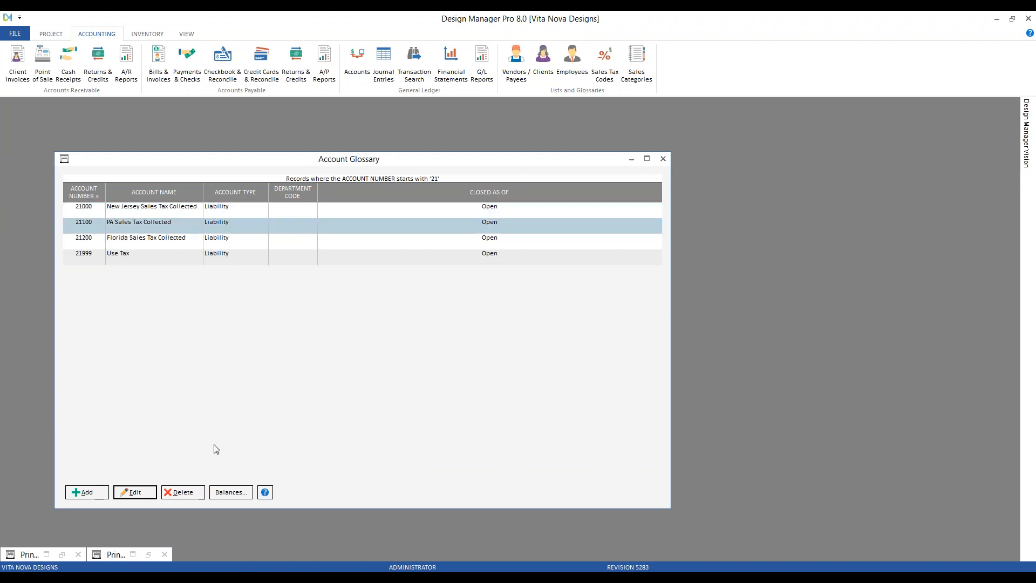
left_click(224, 491)
left_click(318, 172)
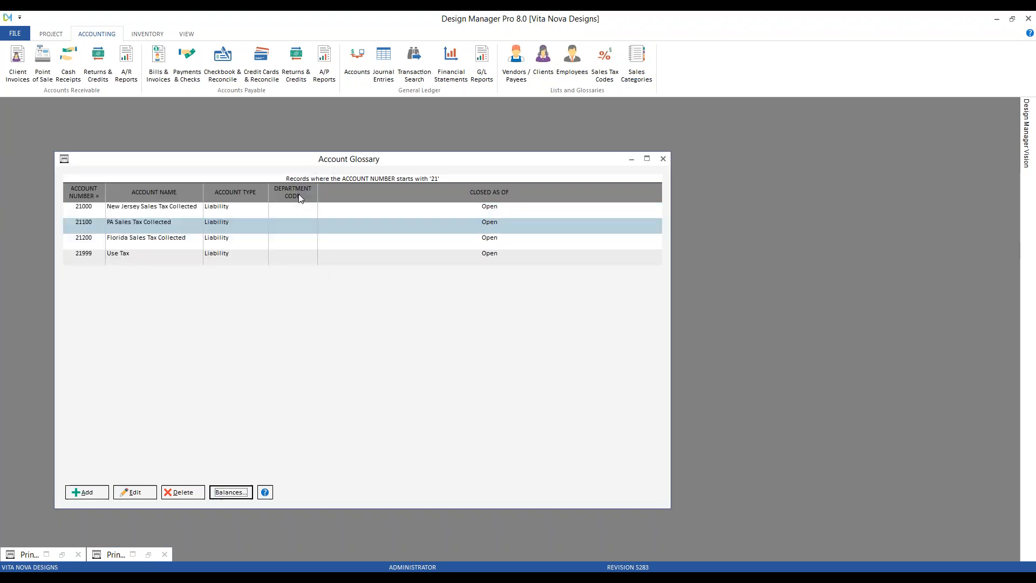
Step: Check the account balances of 21200, Florida Sales Tax Collected, and 21999, Use Tax
left_click(192, 243)
left_click(223, 491)
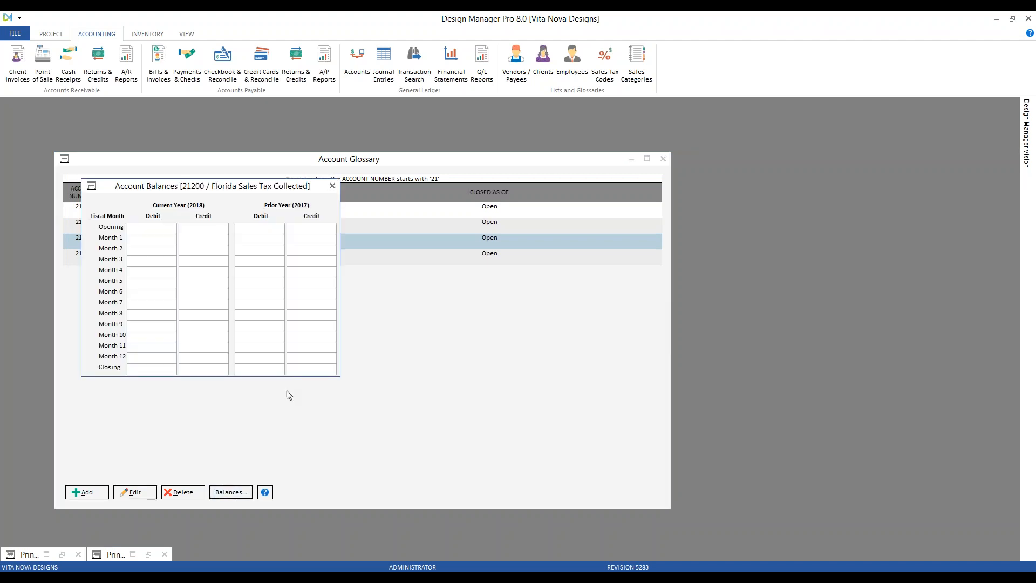
left_click(333, 185)
left_click(237, 257)
left_click(229, 492)
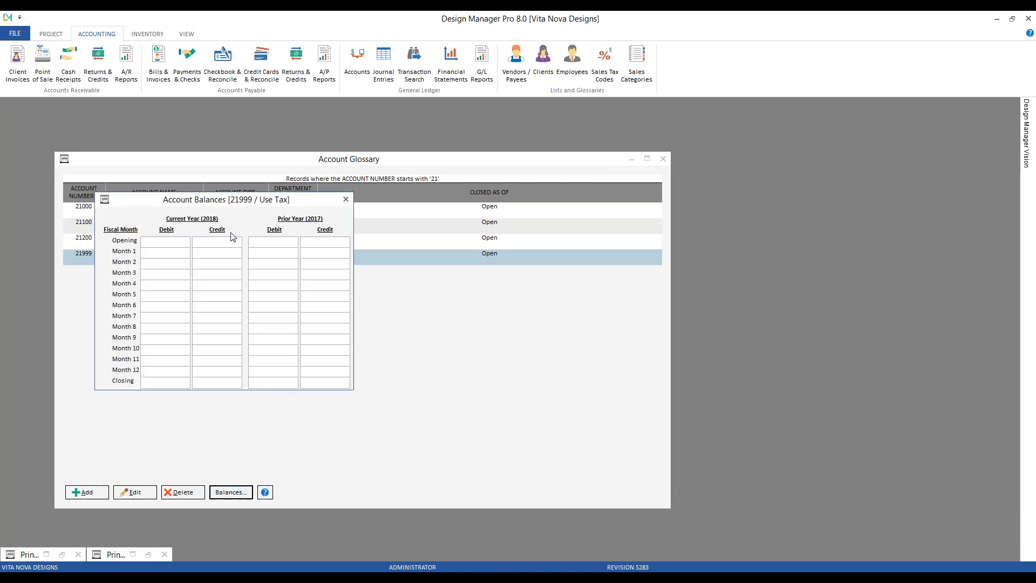
left_click(345, 199)
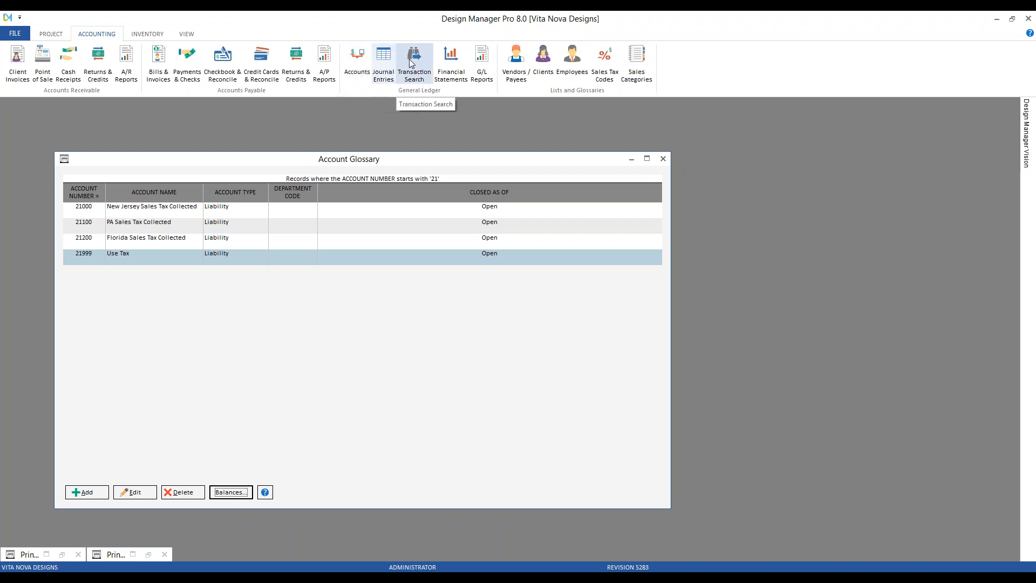
Step: Set up an Account Inquiry report from the general ledger reports with account range 21999 through 21999 for fiscal month 03/2018
left_click(482, 60)
double_click(318, 236)
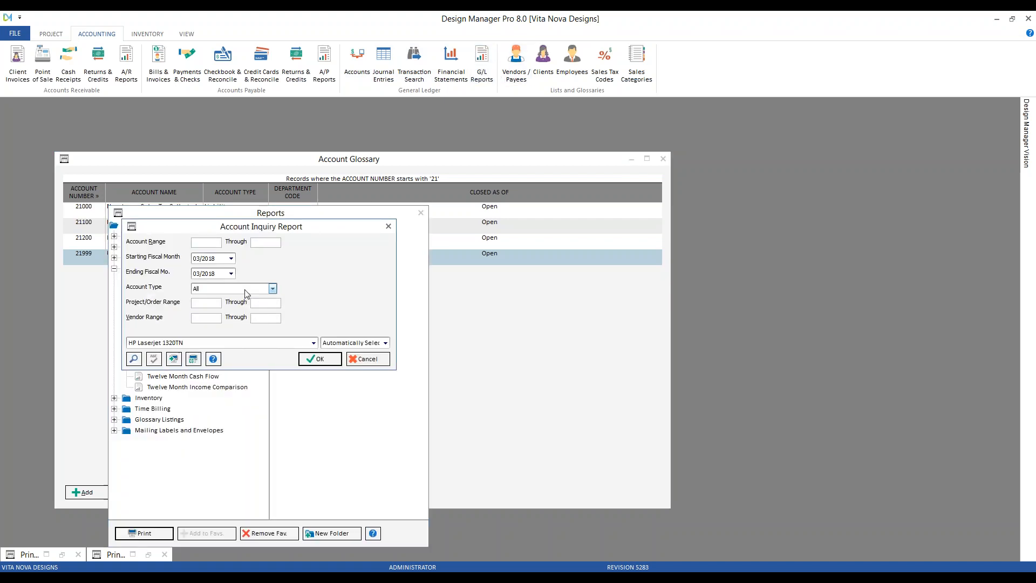
left_click(134, 359)
type("2")
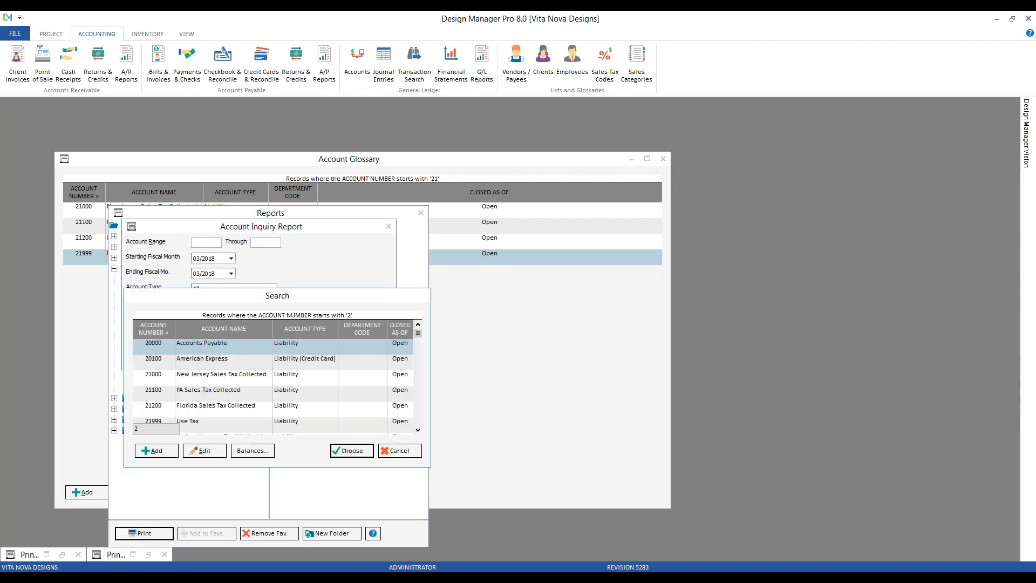
key("Down")
key("Down")
key("Down")
key("Down")
key("Down")
key("Return")
key("Tab")
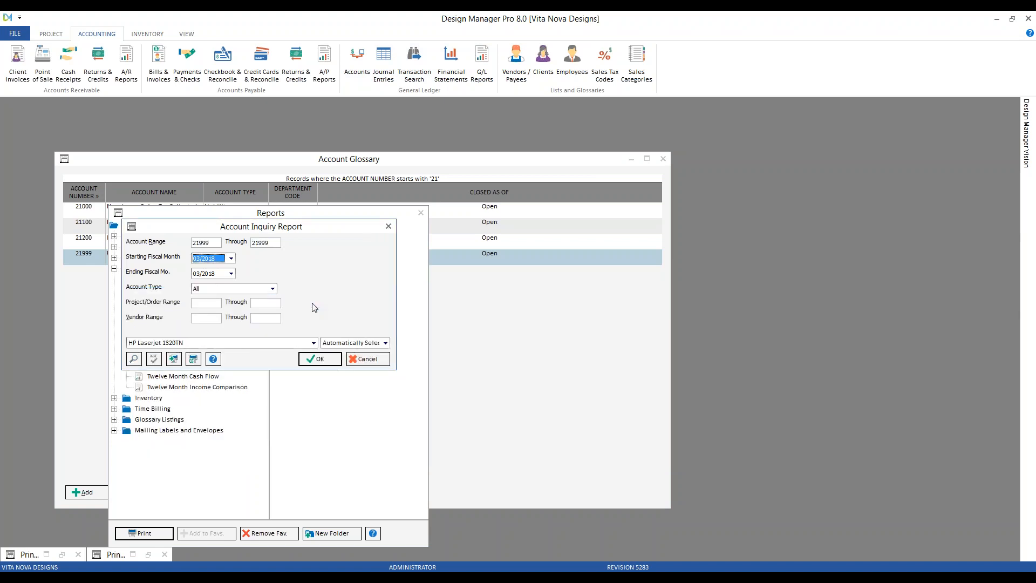
Step: Generate the Use Tax inquiry, examine its debit and credit entries at 150%, and close the preview
left_click(319, 359)
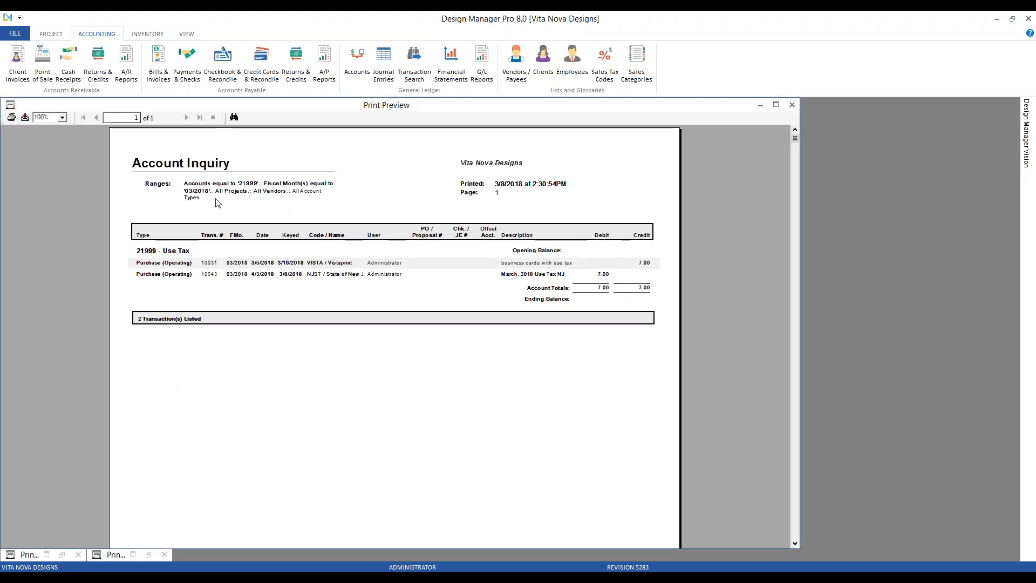
left_click(62, 117)
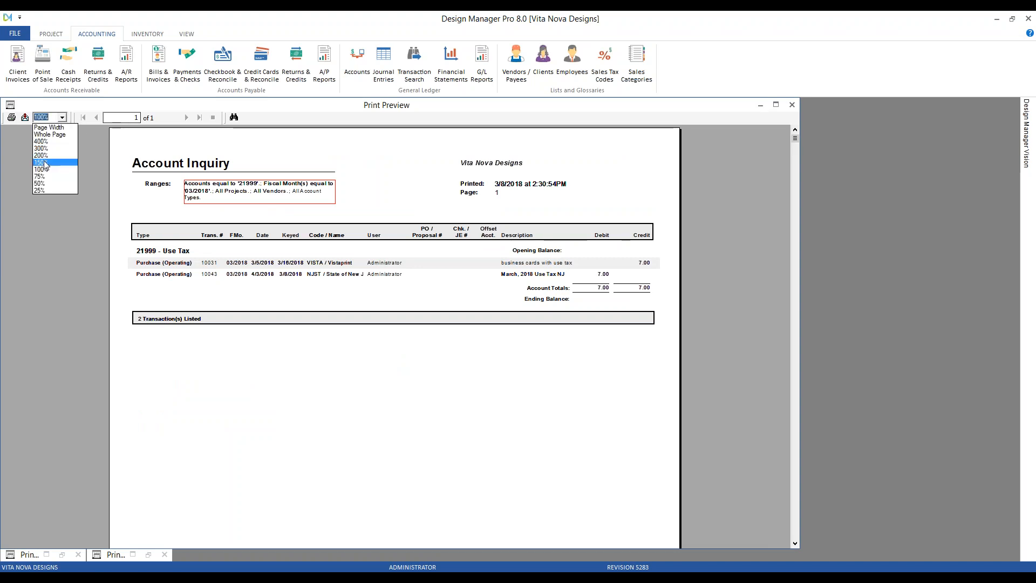
left_click(45, 162)
left_click(773, 542)
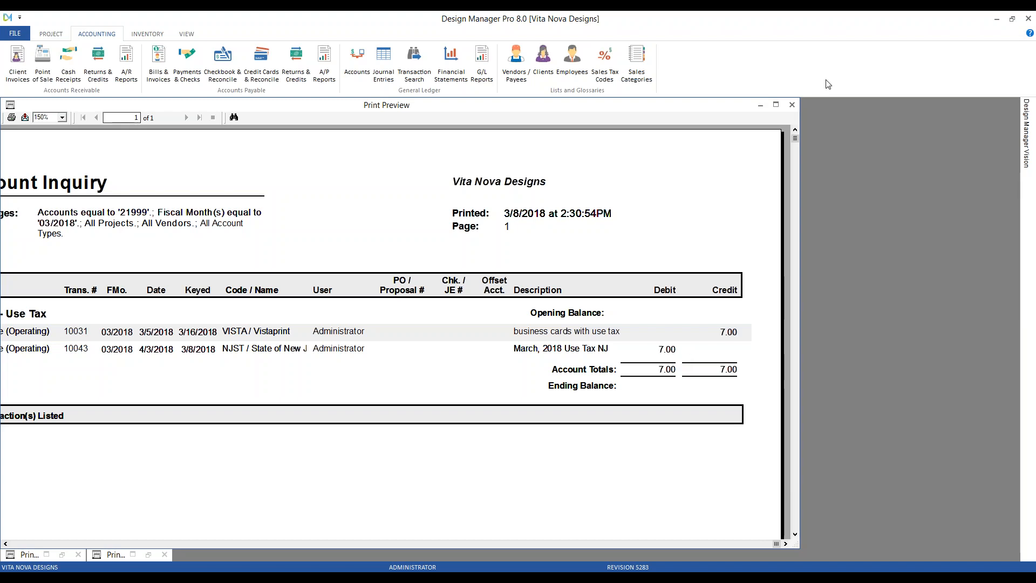
left_click(792, 105)
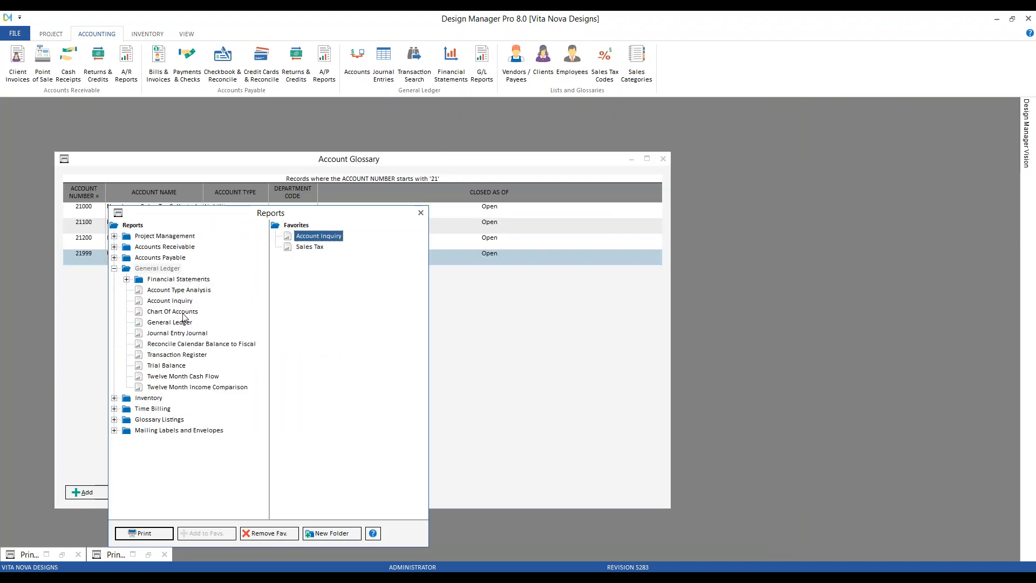
left_click(183, 290)
double_click(183, 290)
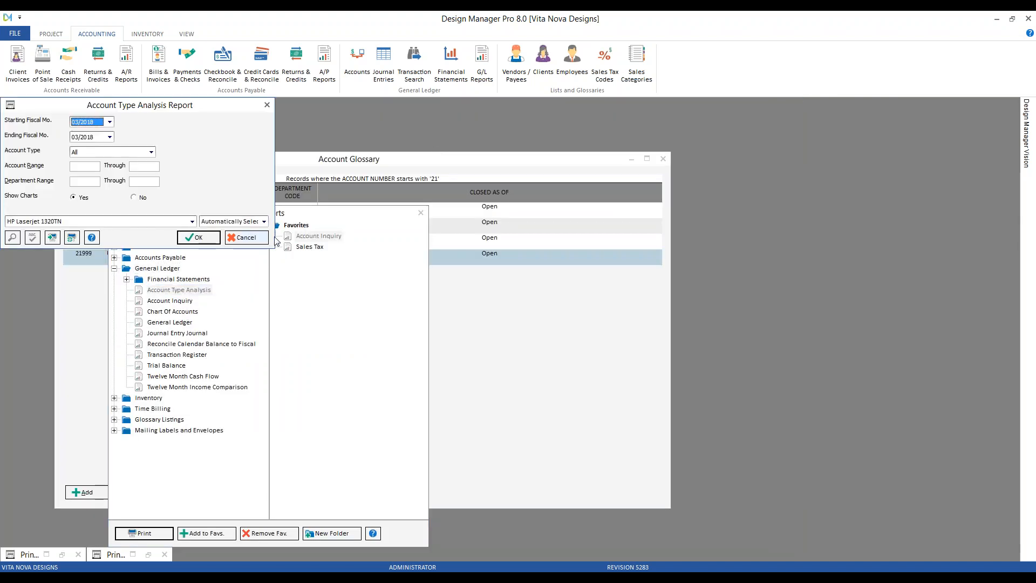
left_click(251, 242)
Step: Run the Account Inquiry report for account 21100, PA Sales Tax Collected, for fiscal month 03/2018
double_click(310, 236)
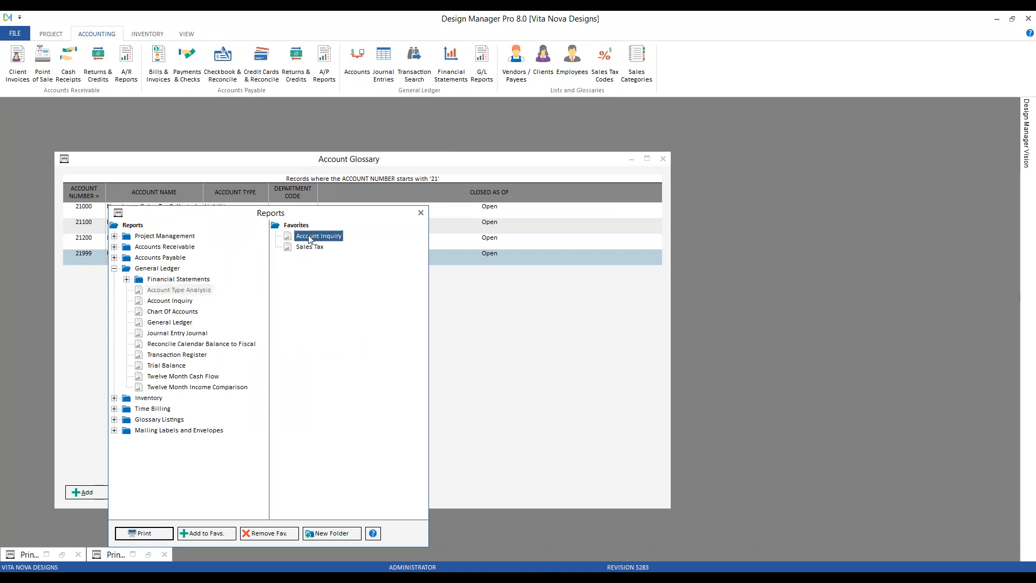
left_click(25, 252)
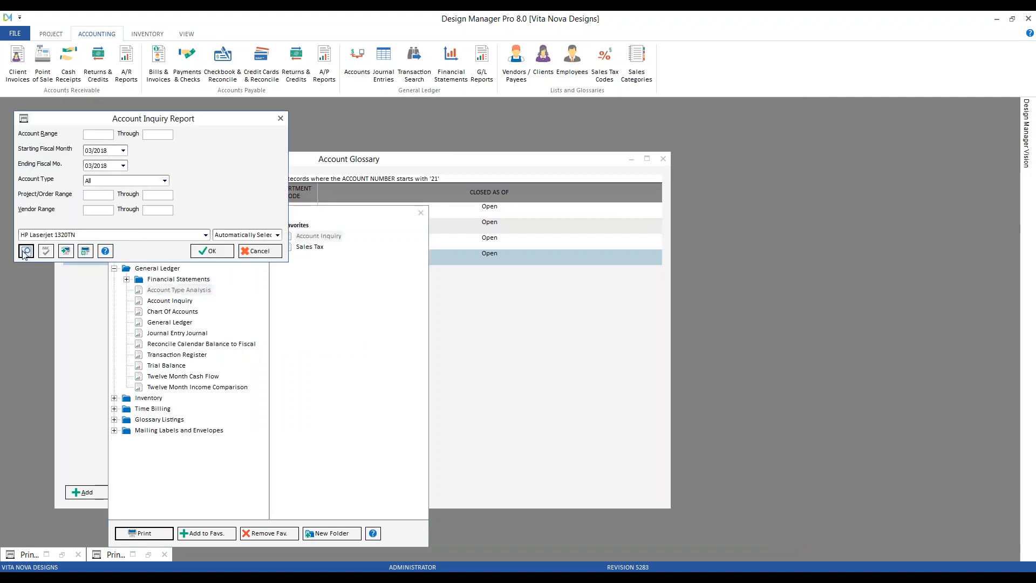
type("21")
double_click(83, 256)
left_click(212, 250)
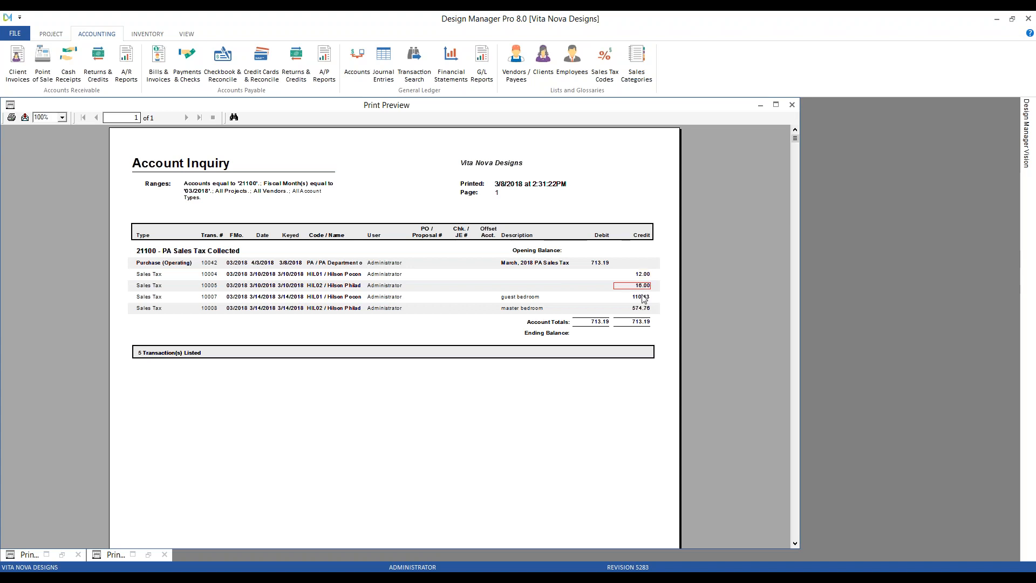
Step: Examine the PA sales tax debits and credits at 150%, then close the preview, the reports list and the Account Glossary
left_click(47, 117)
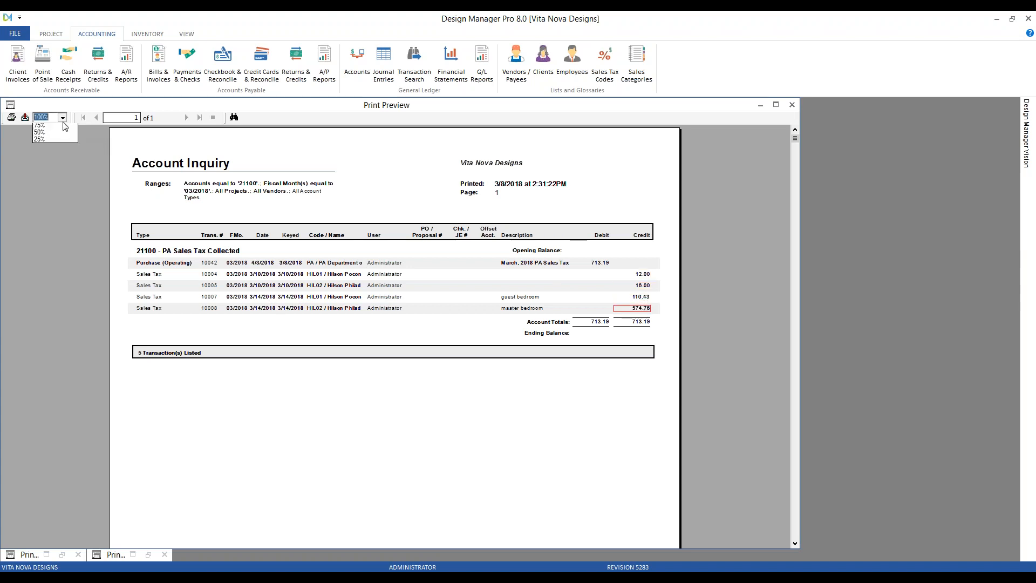
left_click(52, 163)
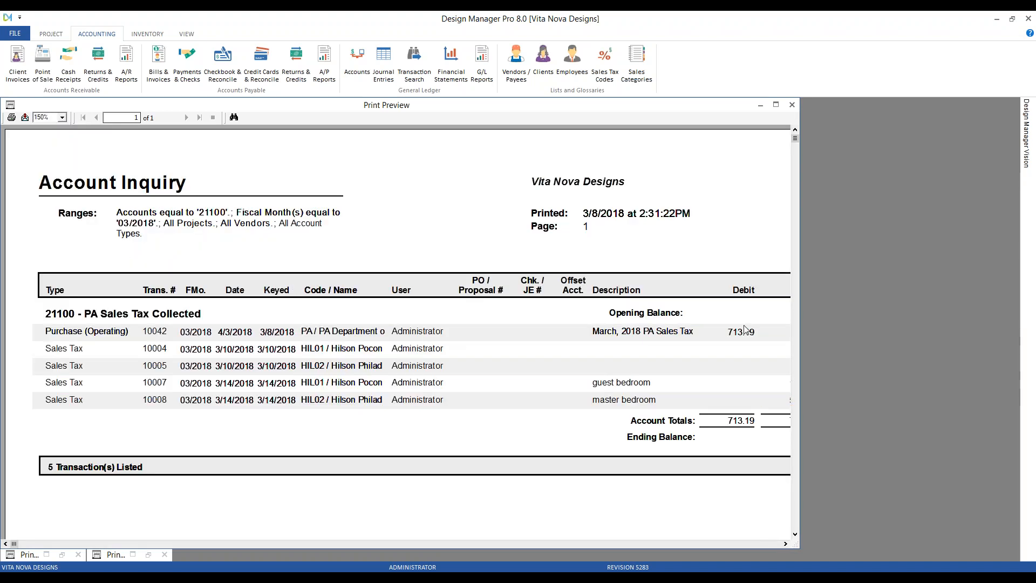
left_click(759, 544)
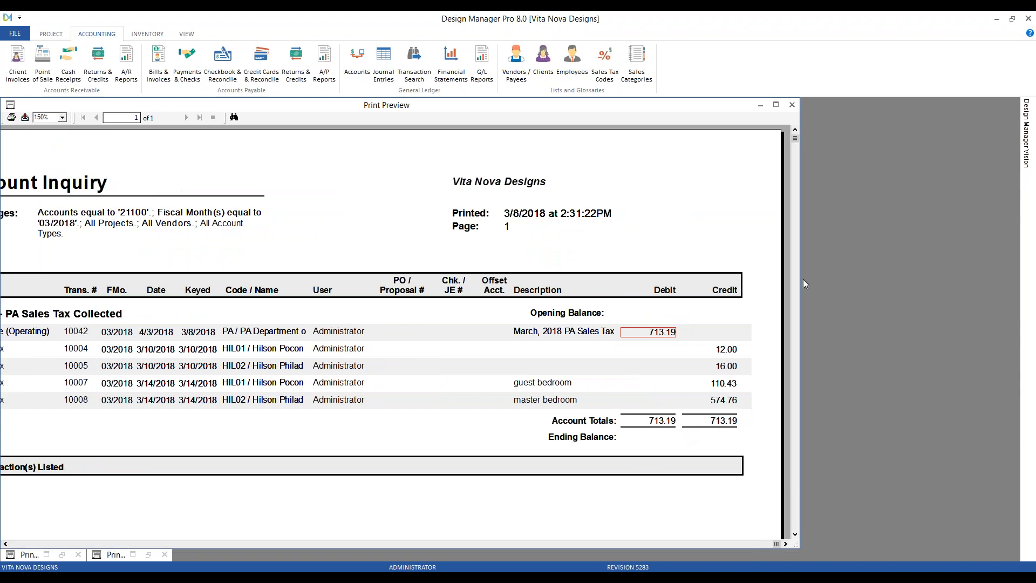
left_click(792, 105)
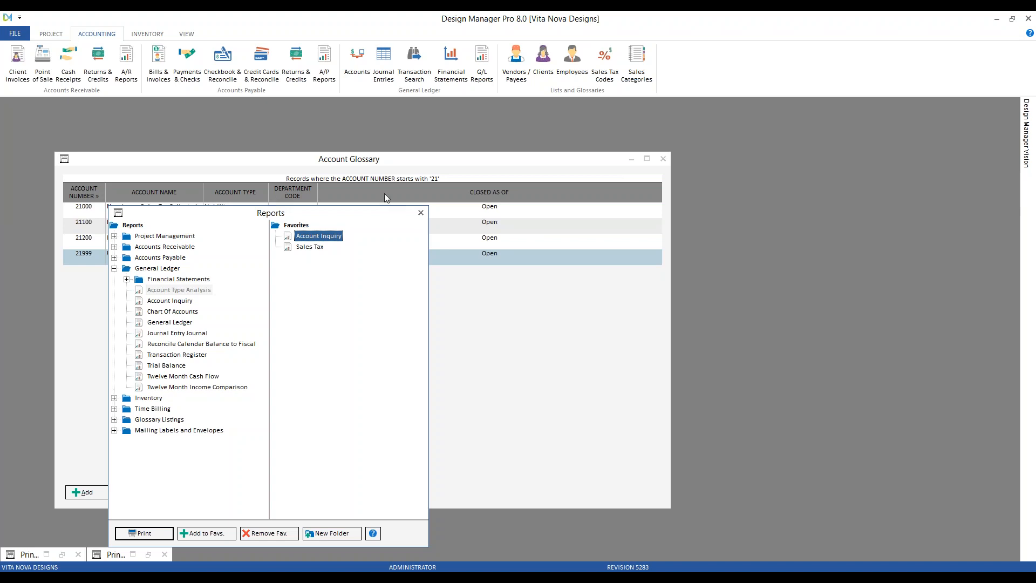
left_click(421, 213)
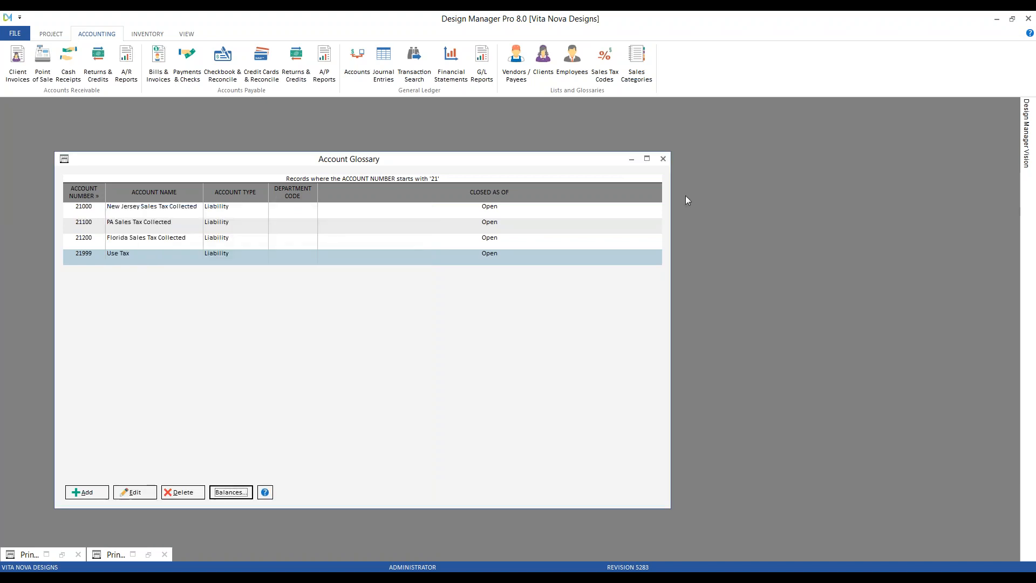
left_click(662, 159)
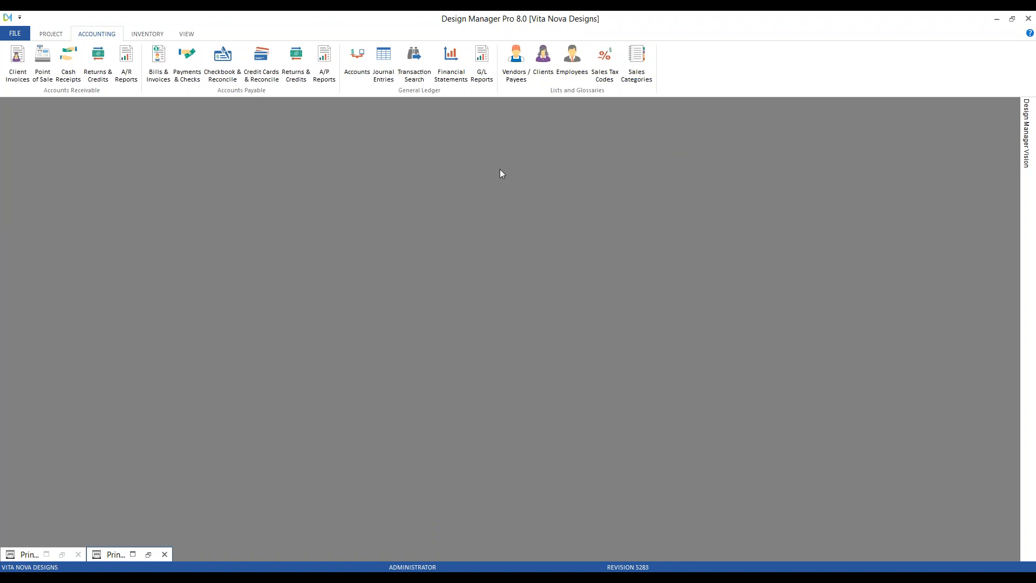